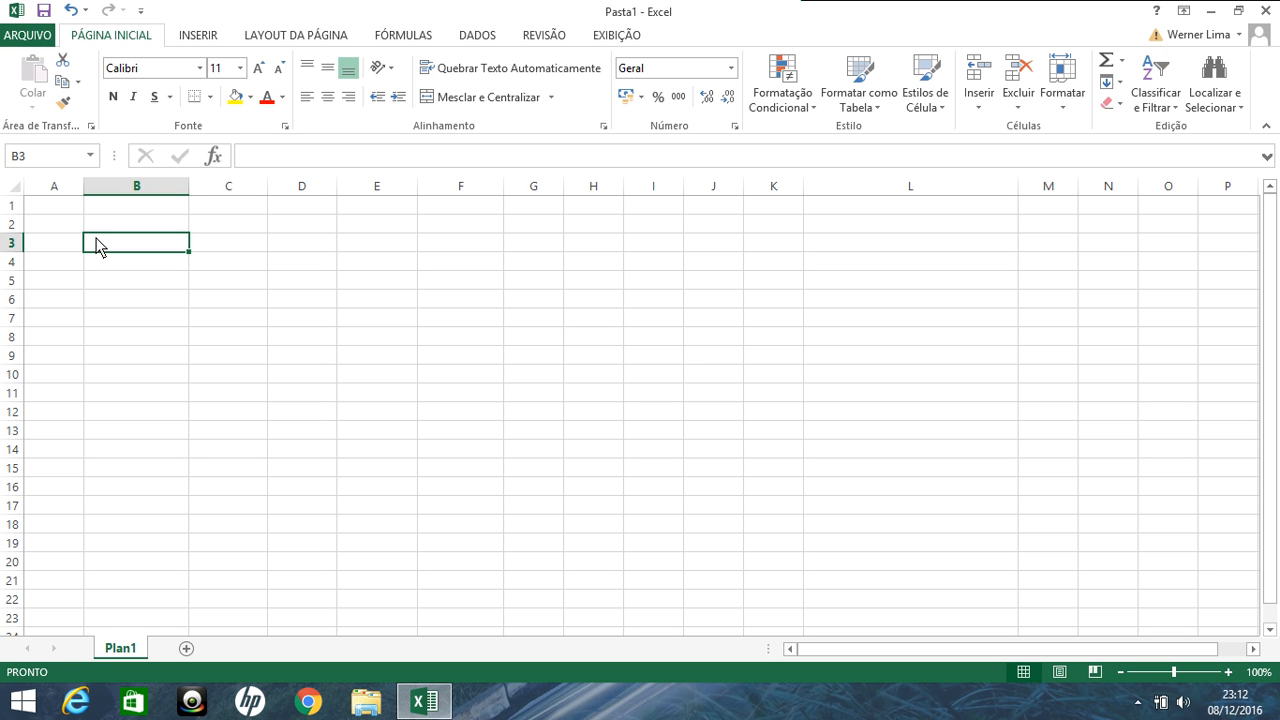
- Enter the column headings Nomes, Nota P1 and Nota P2 in cells B3 to D3
{"action": "type", "text": "Nomes"}
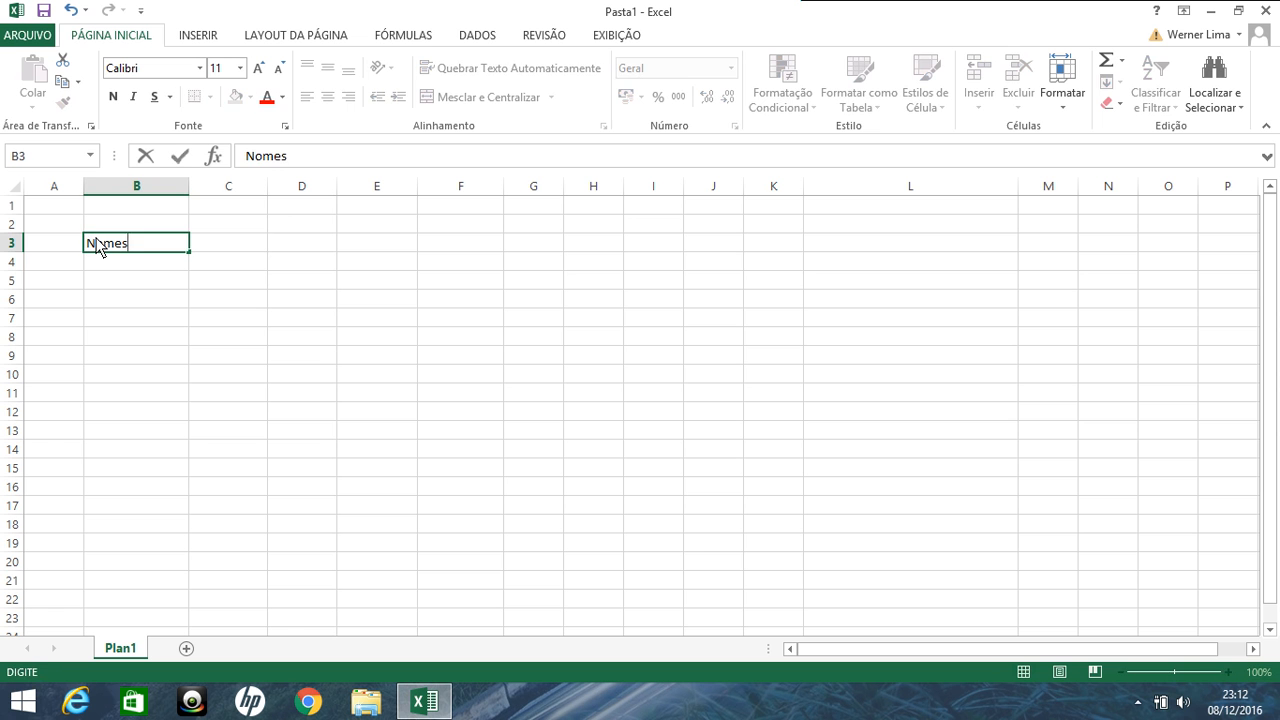
{"action": "key", "text": "Tab"}
{"action": "type", "text": "Nota P1"}
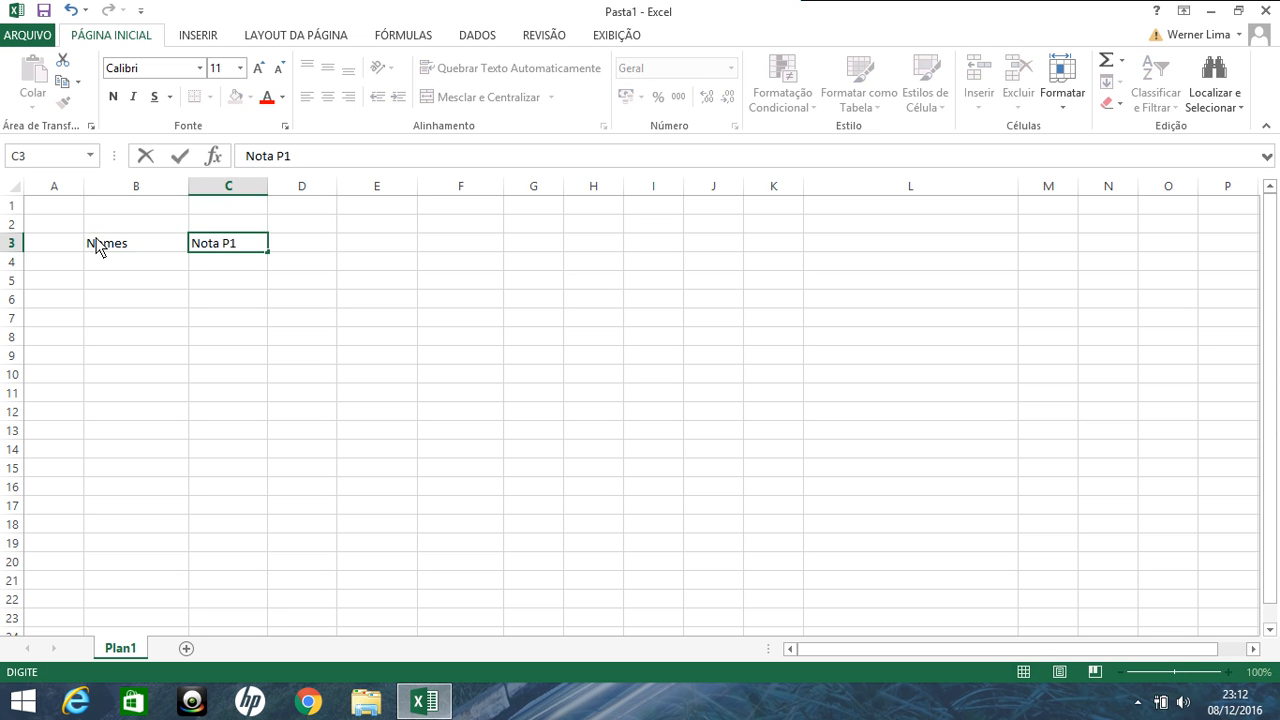
{"action": "key", "text": "Tab"}
{"action": "type", "text": "n?"}
{"action": "key", "text": "BackSpace"}
{"action": "key", "text": "BackSpace"}
{"action": "type", "text": "Nota P2"}
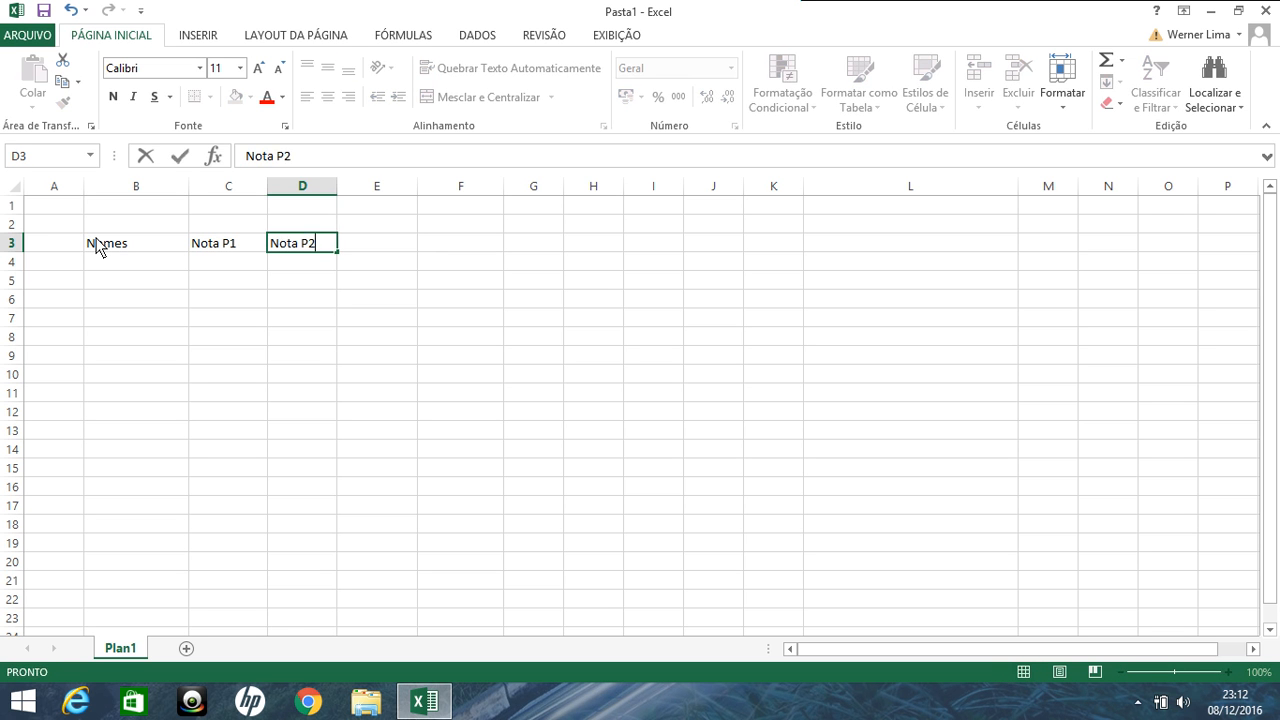
- Add the headings Média in E3 and Situação in F3 to complete the header row
{"action": "key", "text": "Tab"}
{"action": "type", "text": "mÉDIA"}
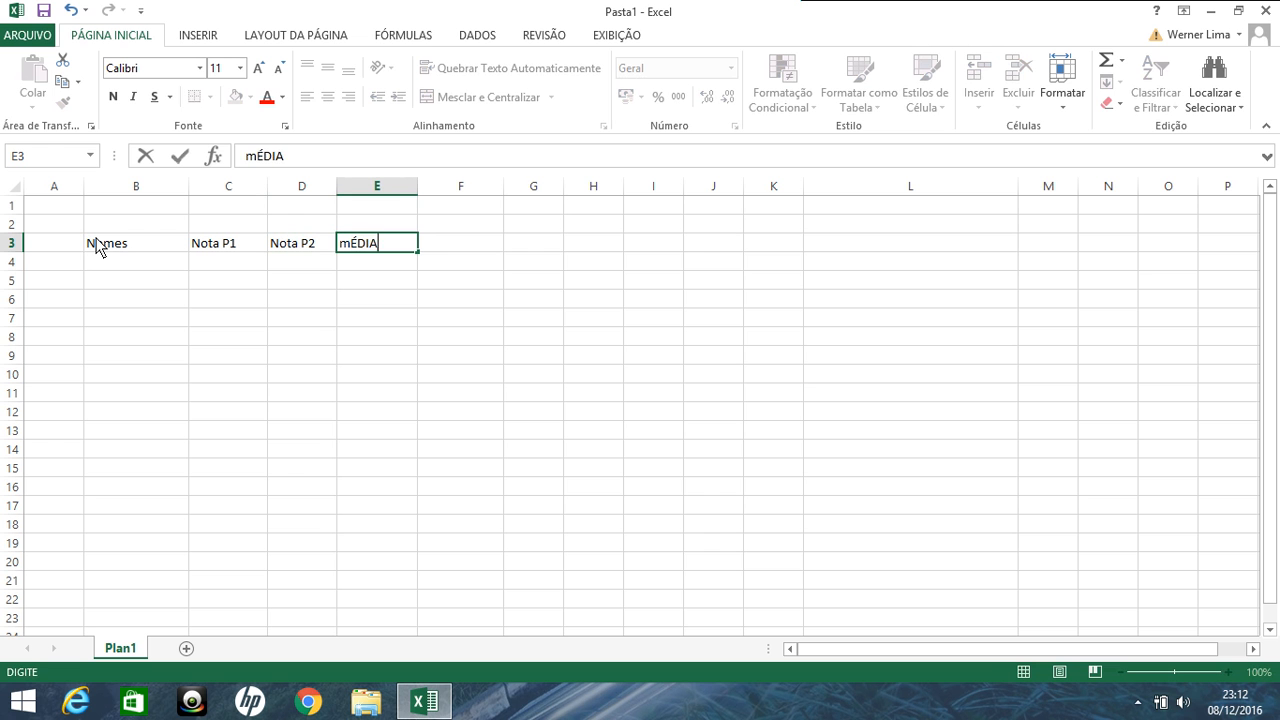
{"action": "key", "text": "BackSpace"}
{"action": "key", "text": "BackSpace"}
{"action": "key", "text": "BackSpace"}
{"action": "type", "text": "Média"}
{"action": "key", "text": "Tab"}
{"action": "type", "text": "Situação"}
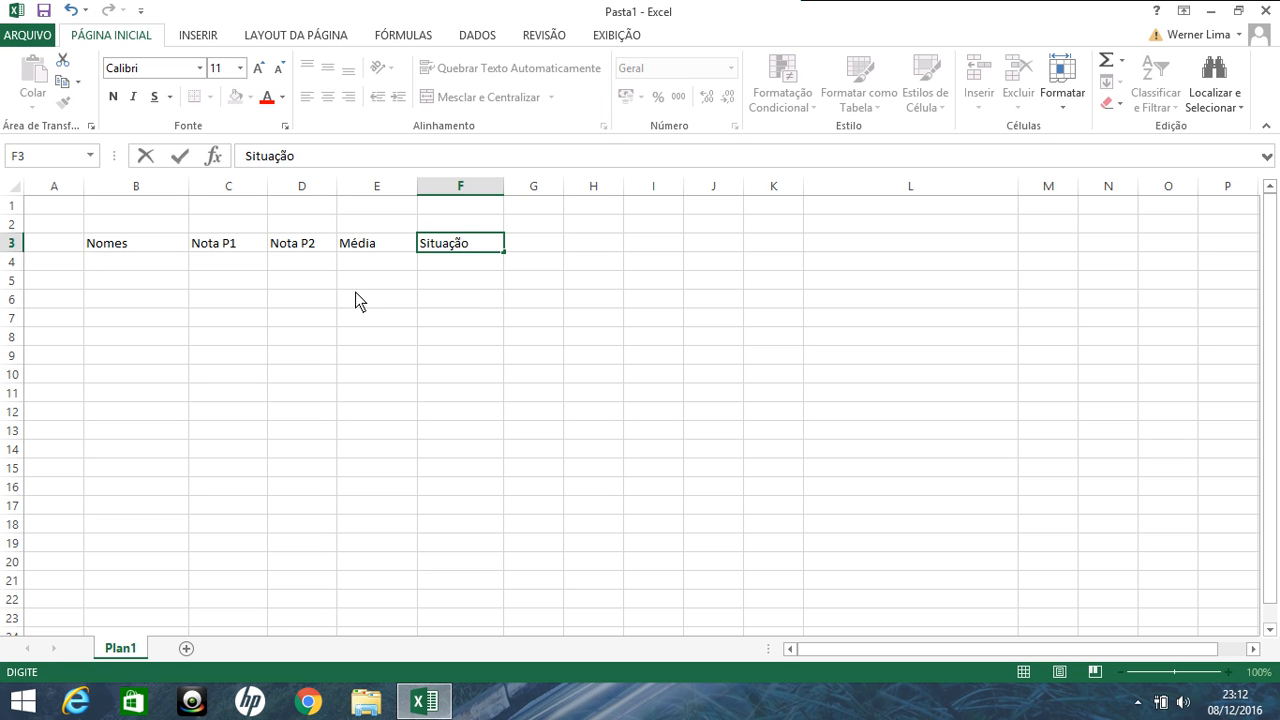
{"action": "left_click", "coordinate": [480, 297]}
{"action": "left_click_drag", "start_coordinate": [480, 297], "coordinate": [486, 263]}
{"action": "left_click", "coordinate": [484, 255]}
{"action": "left_click", "coordinate": [484, 248]}
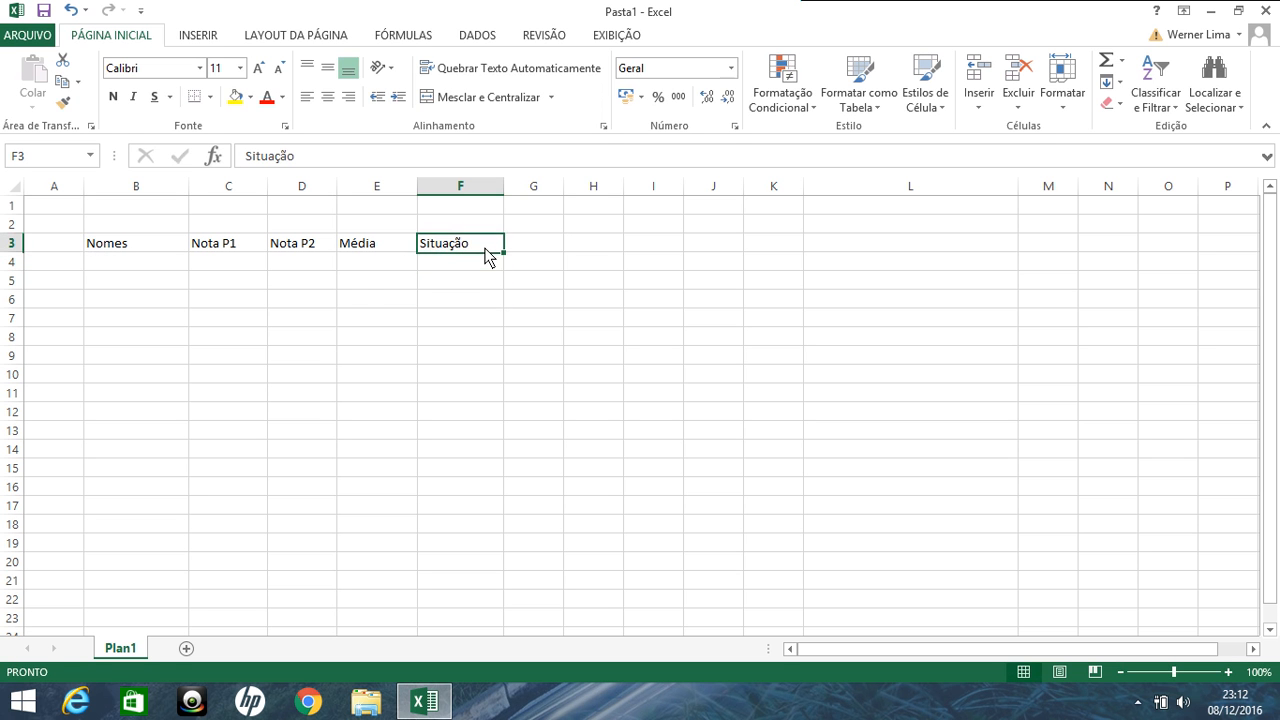
- Fill cells B4 to B10 under Nomes with the first names of seven students
{"action": "left_click", "coordinate": [129, 266]}
{"action": "type", "text": "Ana"}
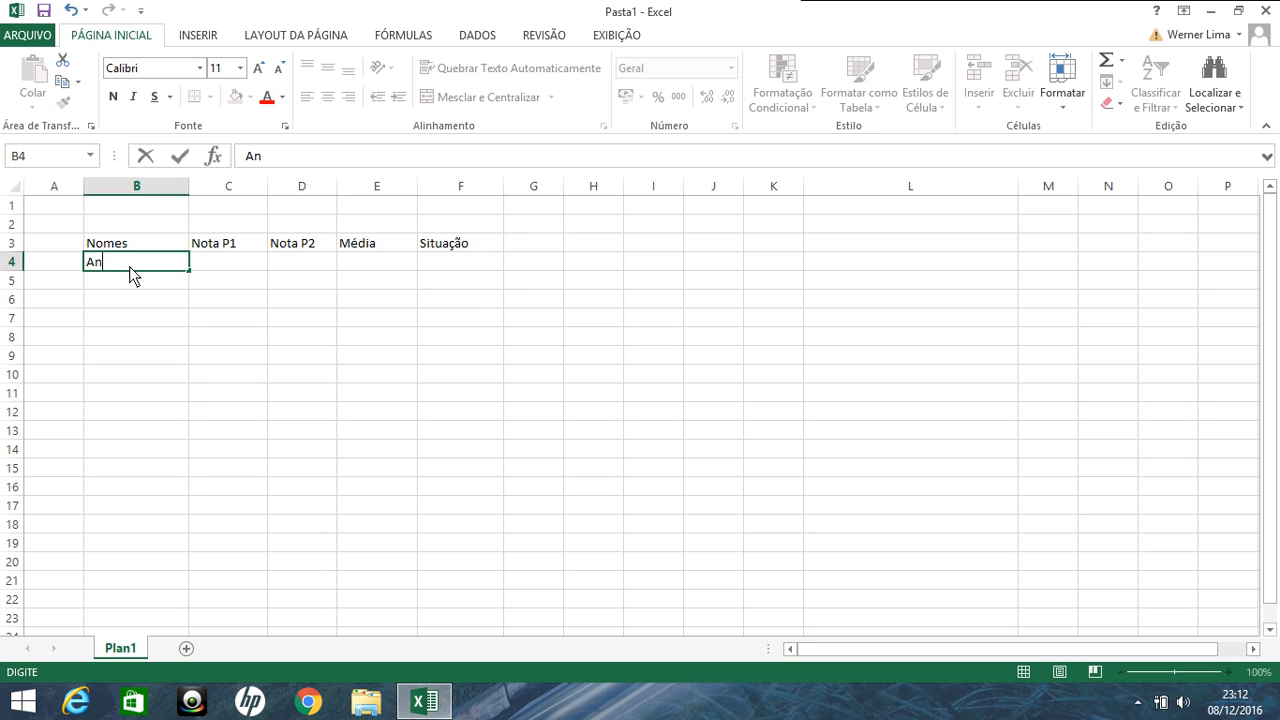
{"action": "key", "text": "Return"}
{"action": "type", "text": "D"}
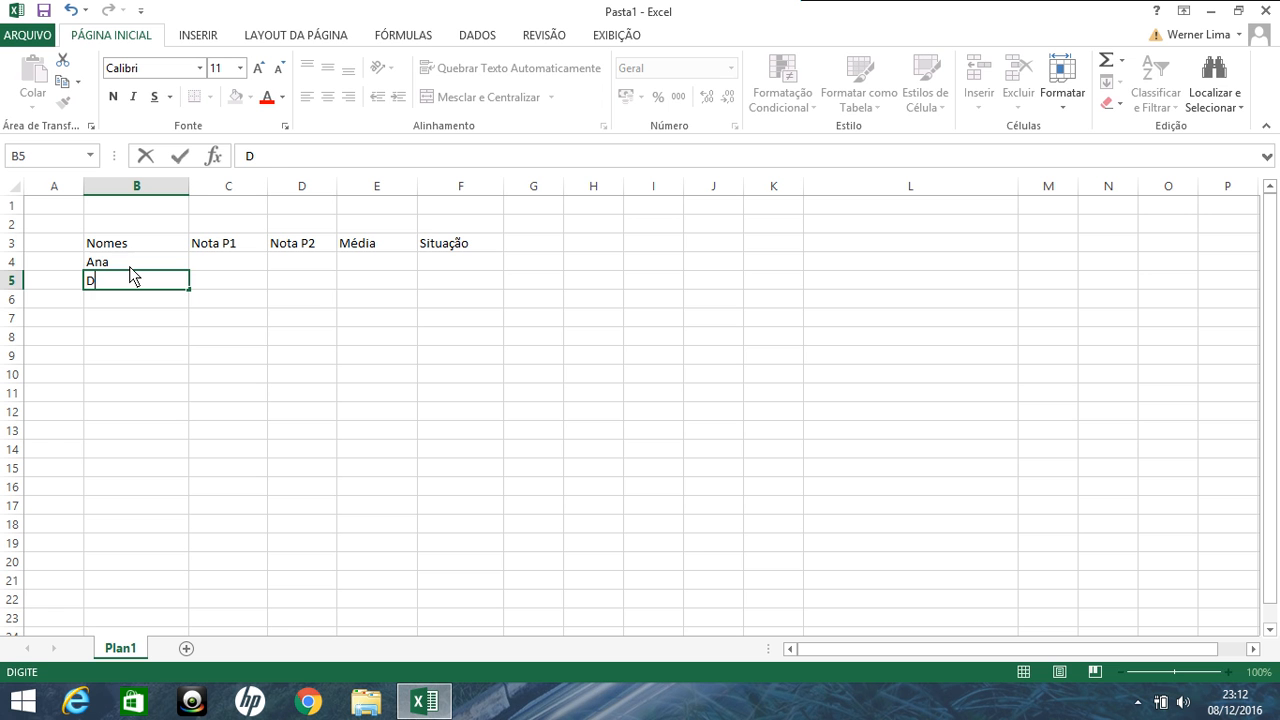
{"action": "type", "text": "iogo"}
{"action": "key", "text": "Return"}
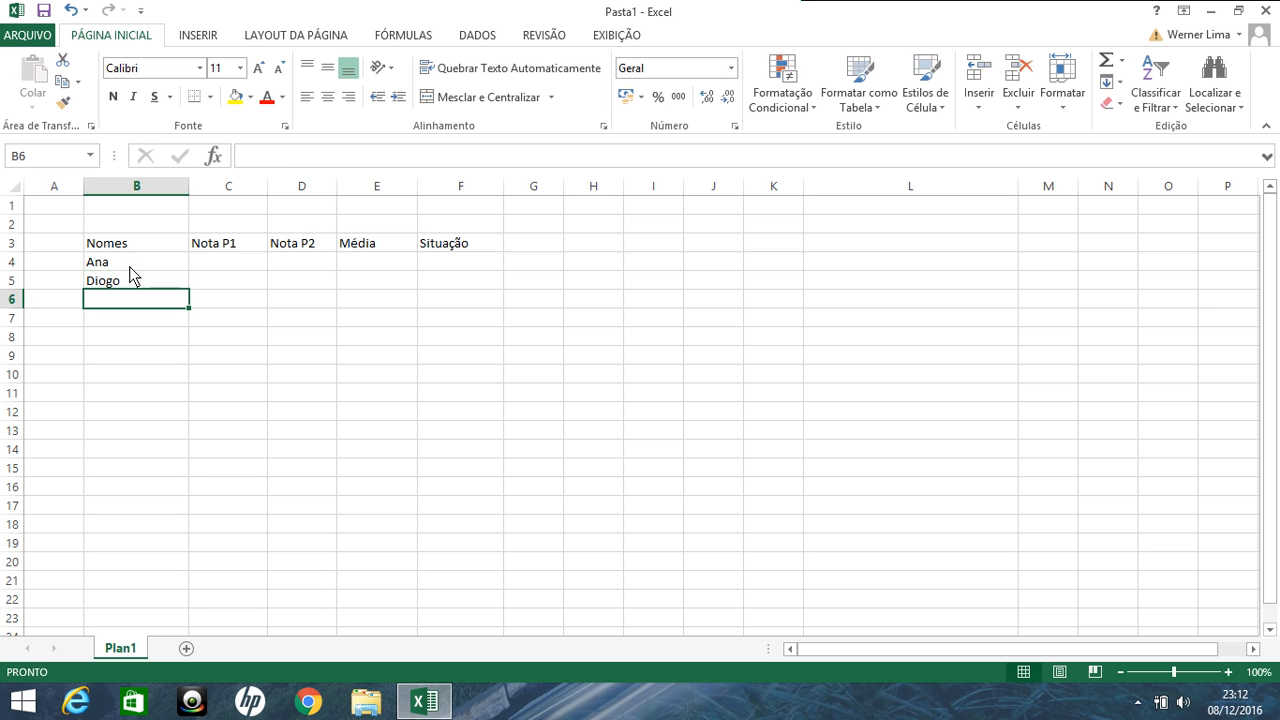
{"action": "type", "text": "Renata"}
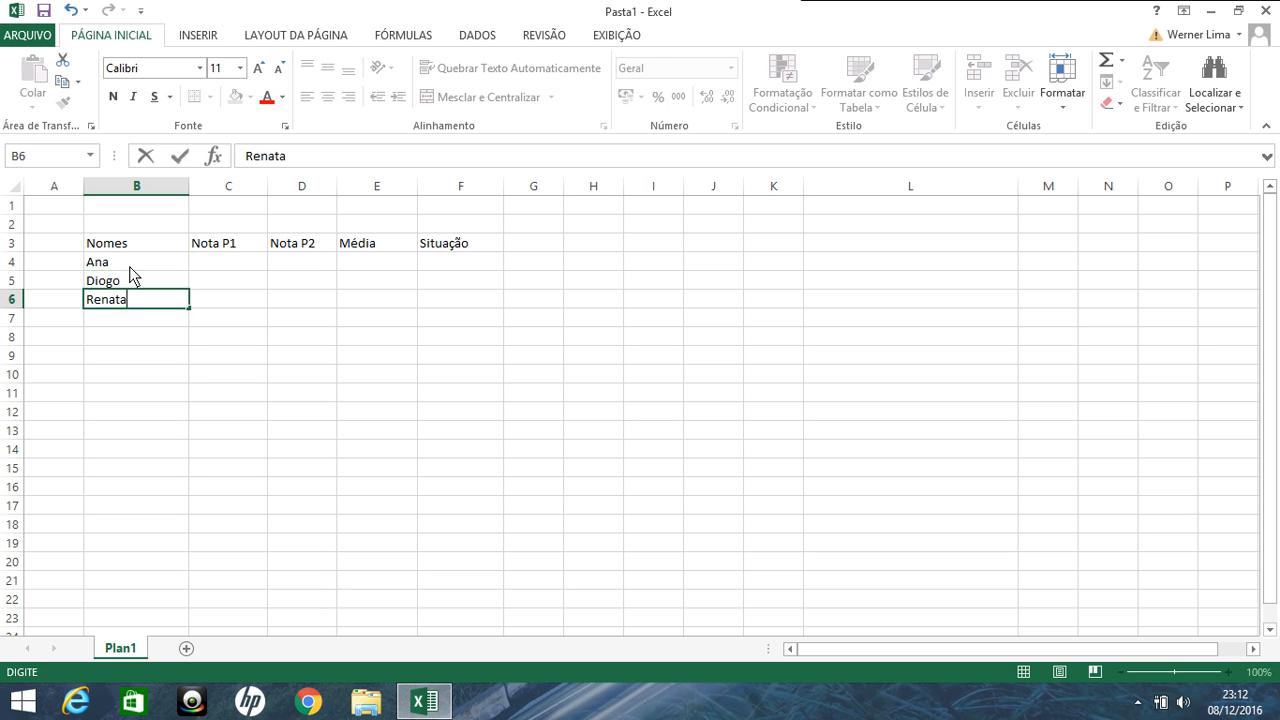
{"action": "key", "text": "Return"}
{"action": "type", "text": "Marcelo"}
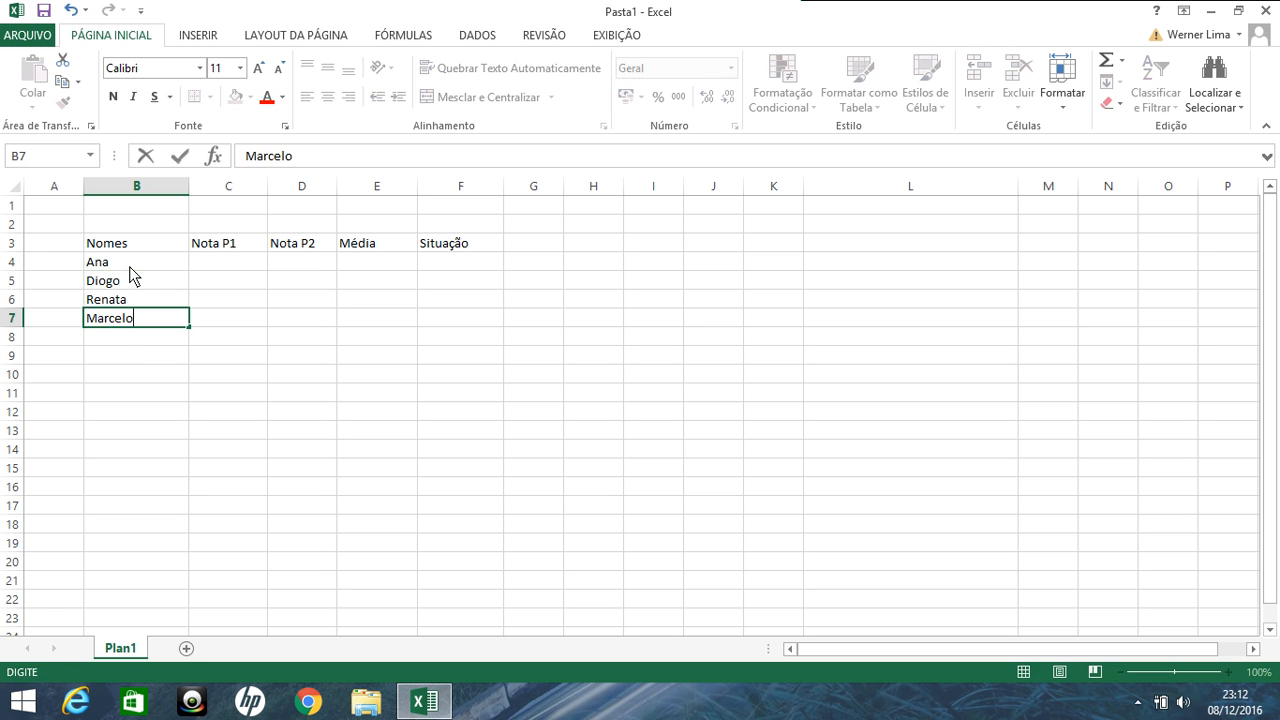
{"action": "key", "text": "Return"}
{"action": "type", "text": "Giovani"}
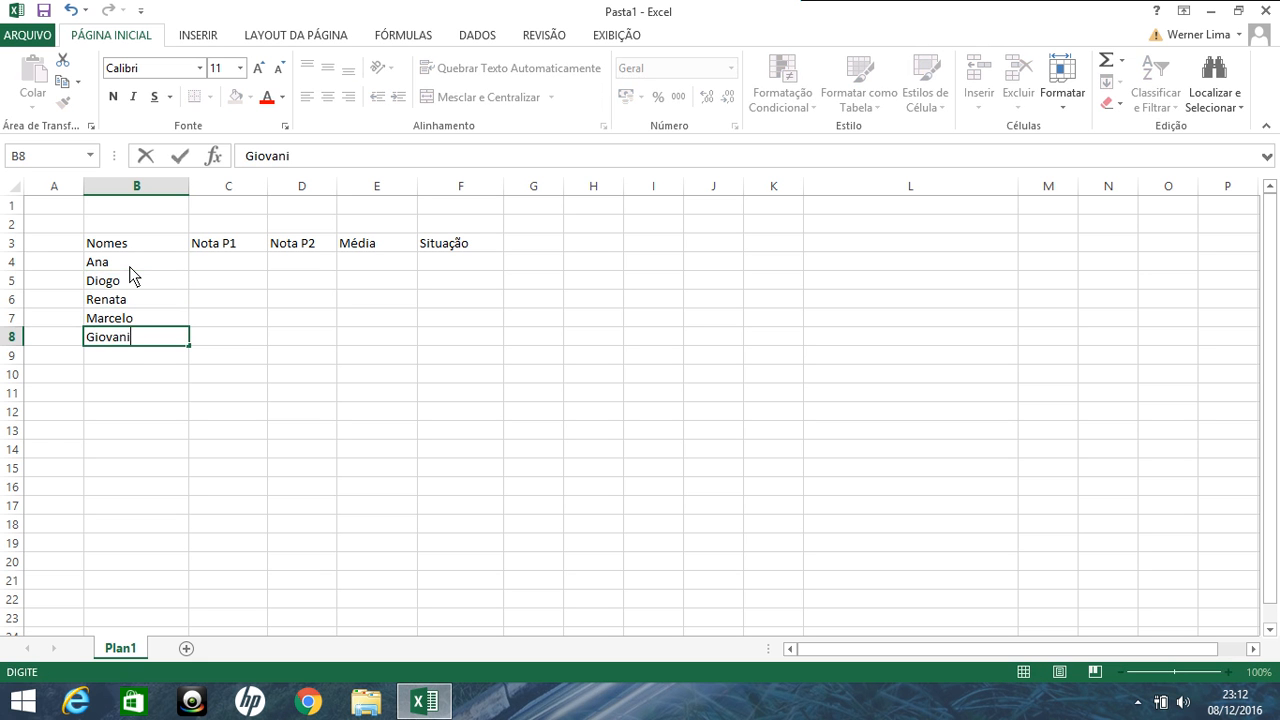
{"action": "key", "text": "Return"}
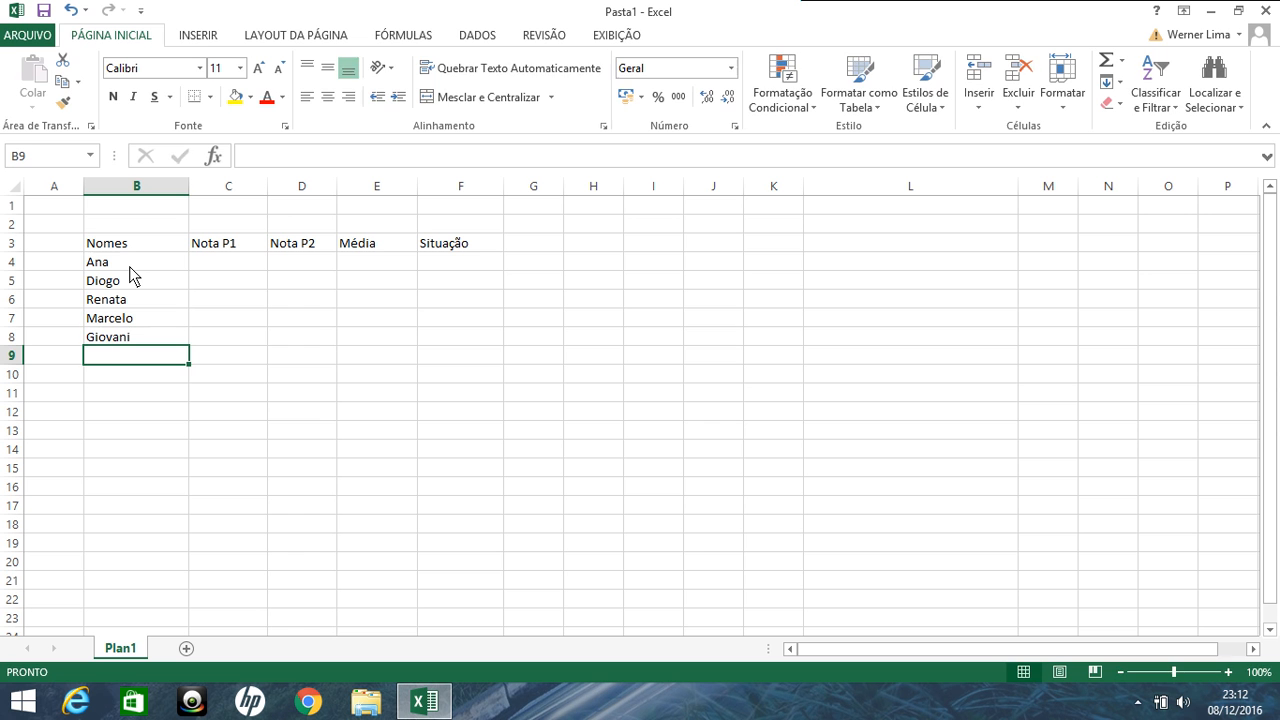
{"action": "type", "text": "A"}
{"action": "key", "text": "BackSpace"}
{"action": "type", "text": "ndre"}
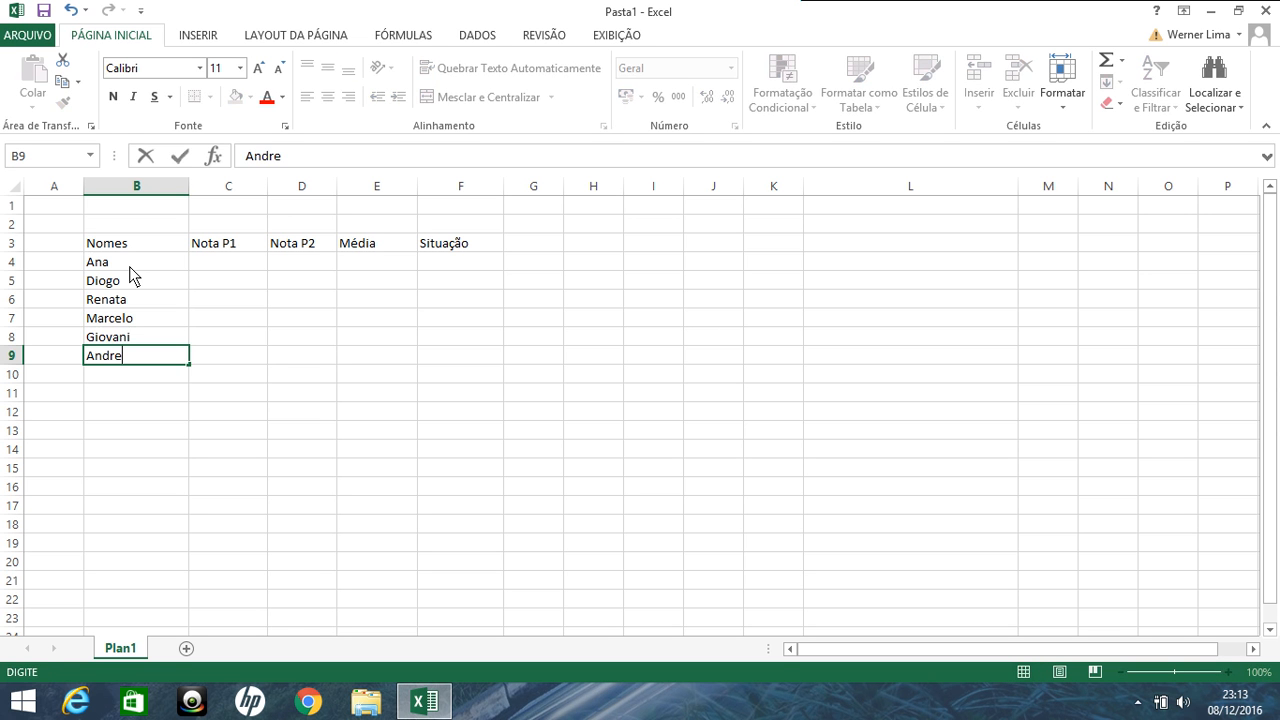
{"action": "key", "text": "Return"}
{"action": "type", "text": "Gui"}
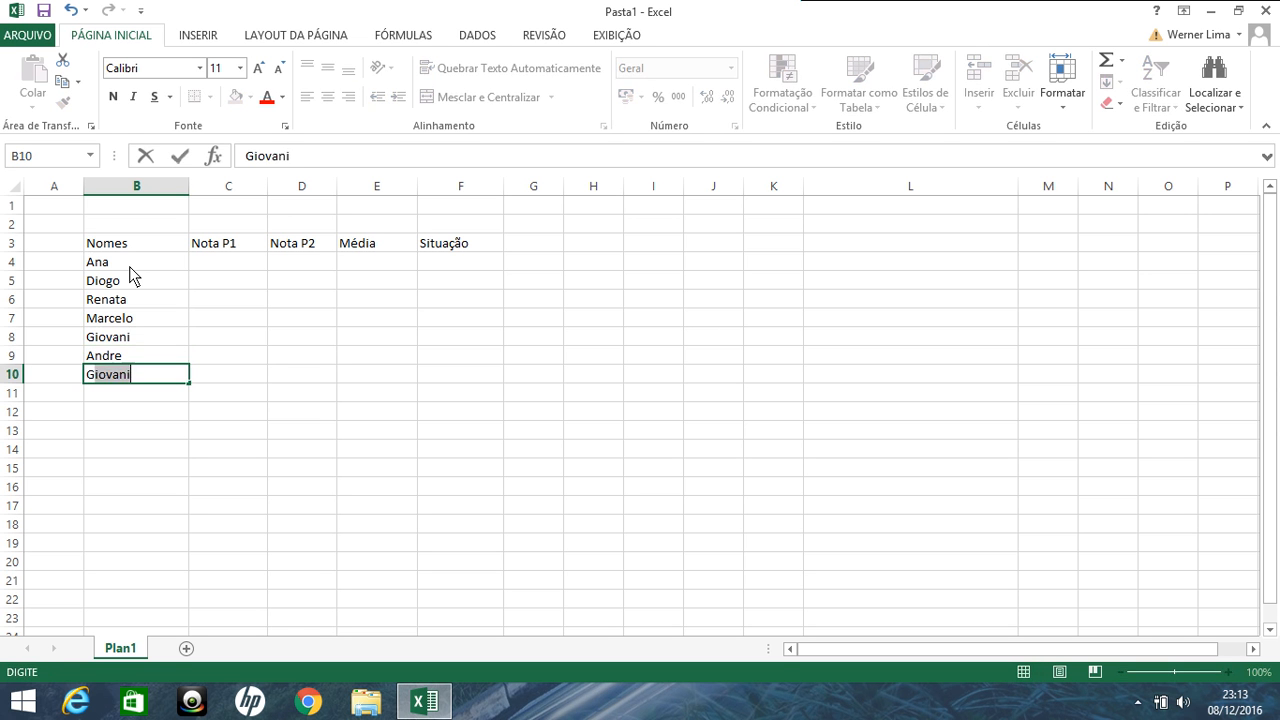
{"action": "type", "text": "lherme"}
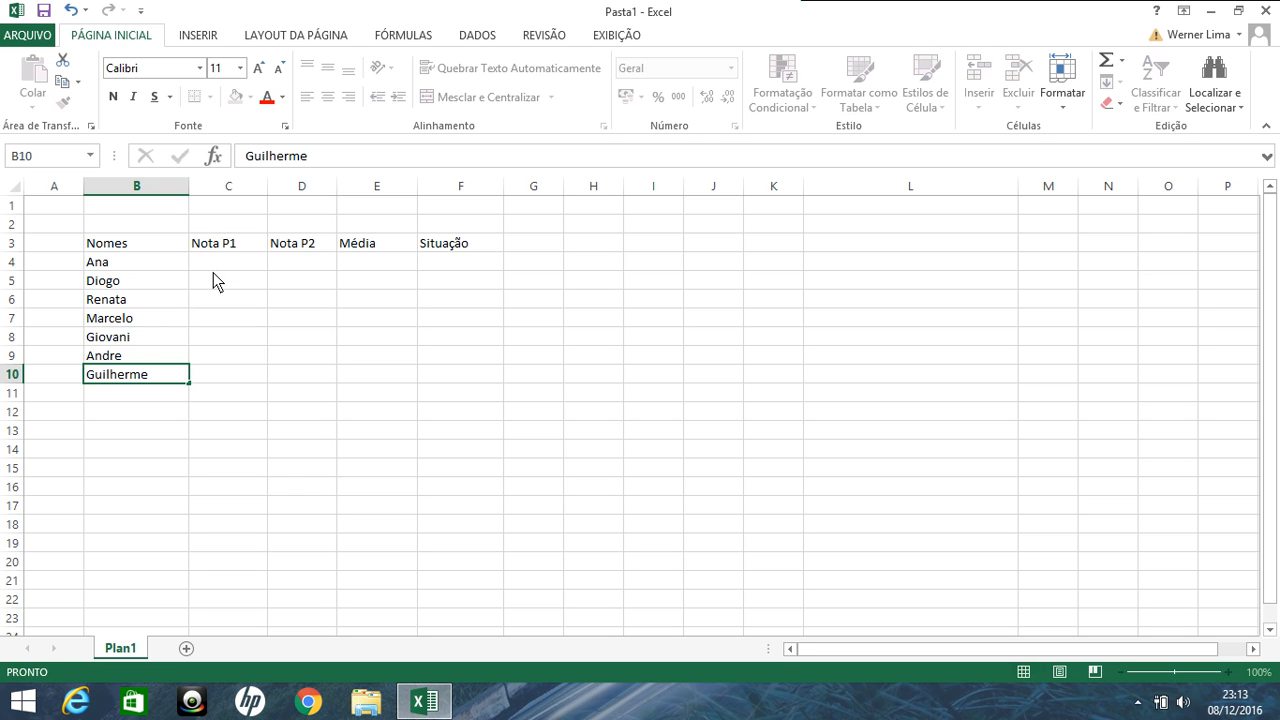
- Enter the Nota P1 grades 3,2, 2,5, 6,7, 5,6, 8,9, 9,3 and 7,5 in cells C4 to C10
{"action": "left_click", "coordinate": [213, 274]}
{"action": "left_click", "coordinate": [213, 264]}
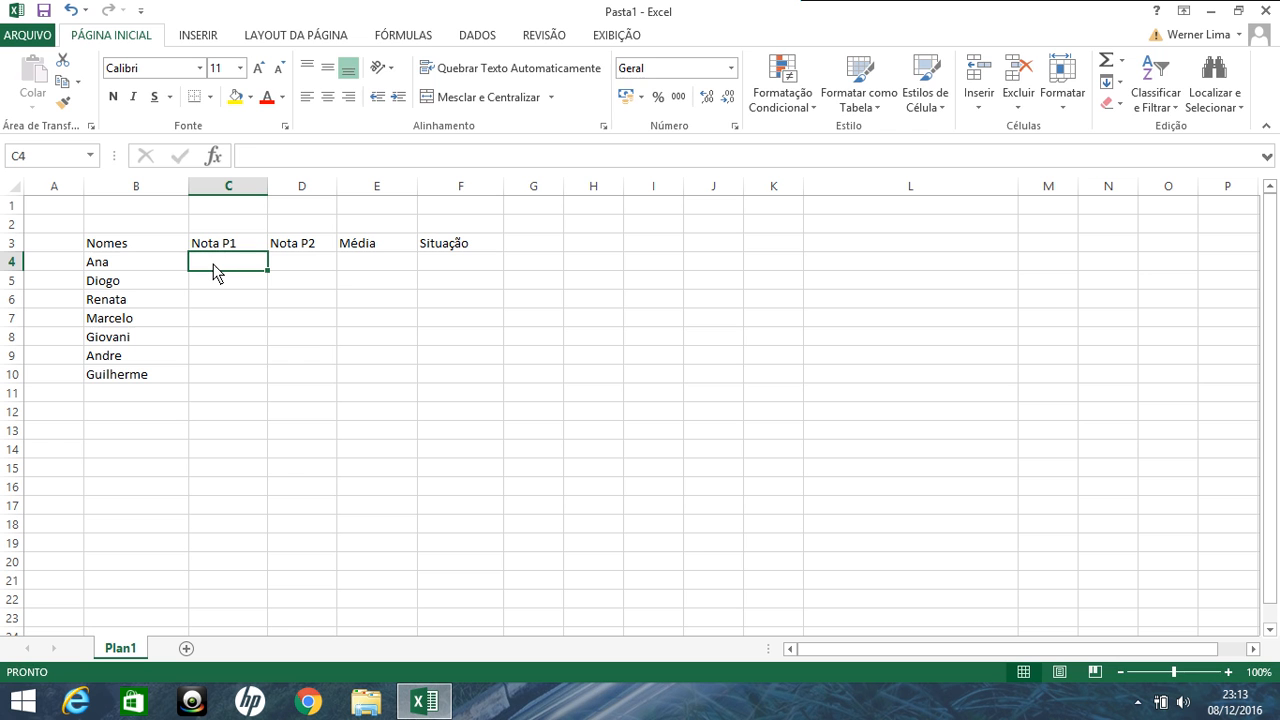
{"action": "type", "text": "3,2"}
{"action": "key", "text": "Return"}
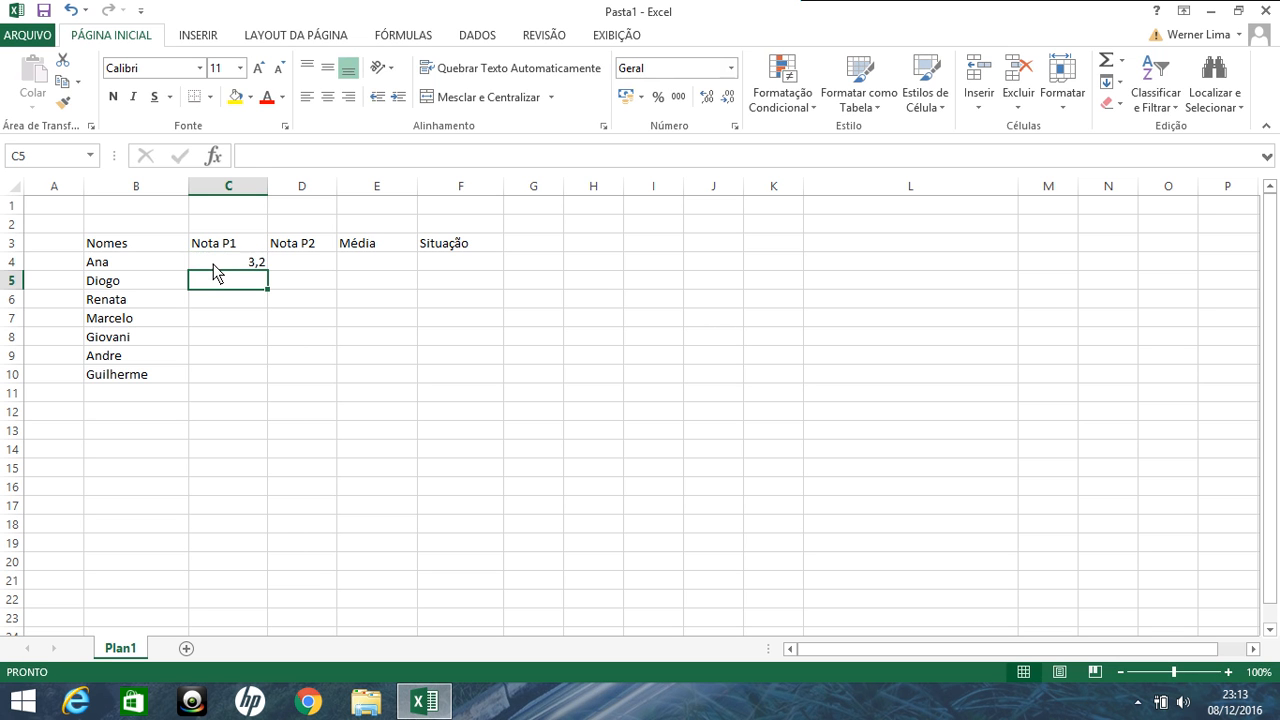
{"action": "type", "text": "2,5"}
{"action": "key", "text": "Return"}
{"action": "type", "text": "6,7"}
{"action": "key", "text": "Return"}
{"action": "type", "text": "5,6"}
{"action": "key", "text": "Return"}
{"action": "type", "text": "8,9"}
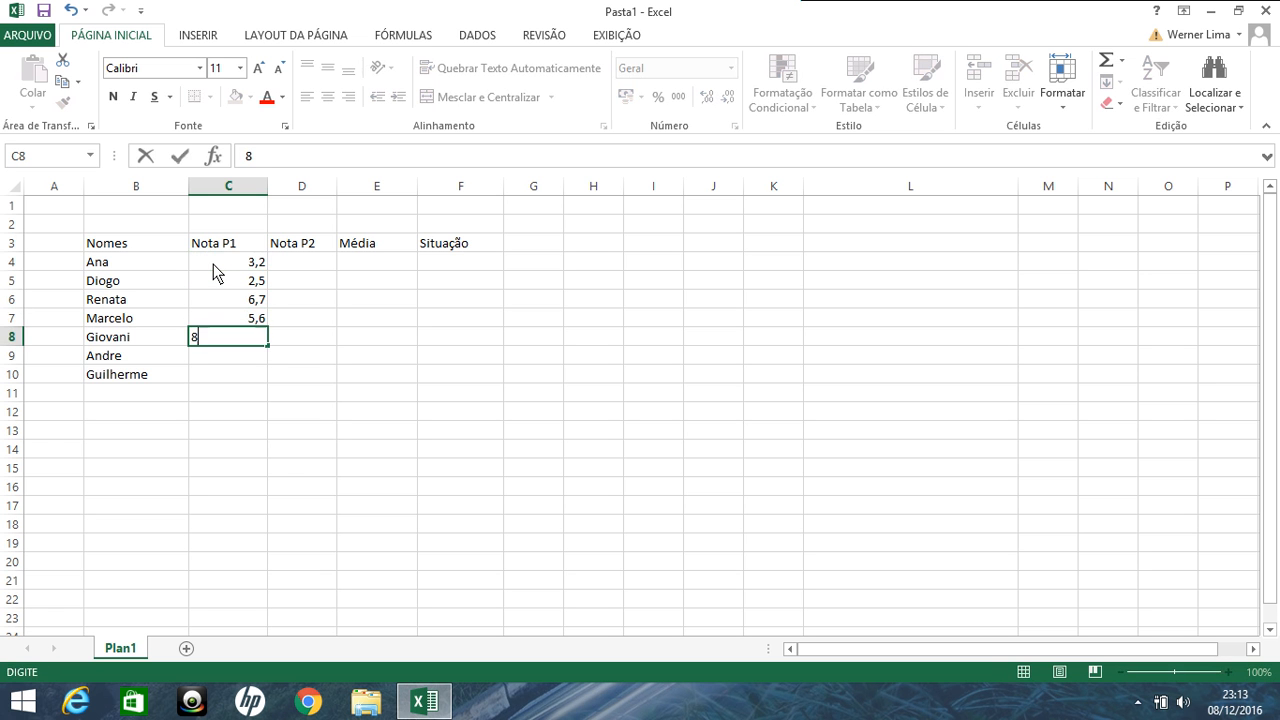
{"action": "key", "text": "Return"}
{"action": "key", "text": "Return"}
{"action": "type", "text": "9,0"}
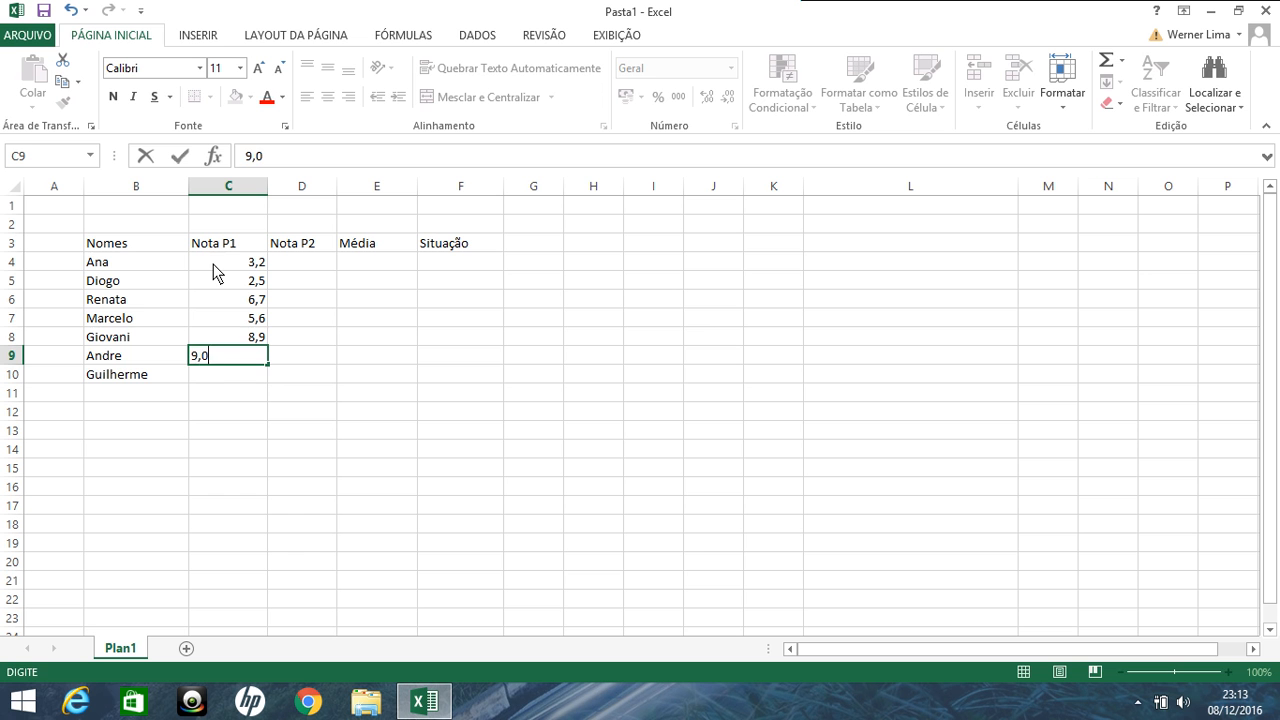
{"action": "key", "text": "BackSpace"}
{"action": "type", "text": "3"}
{"action": "key", "text": "Return"}
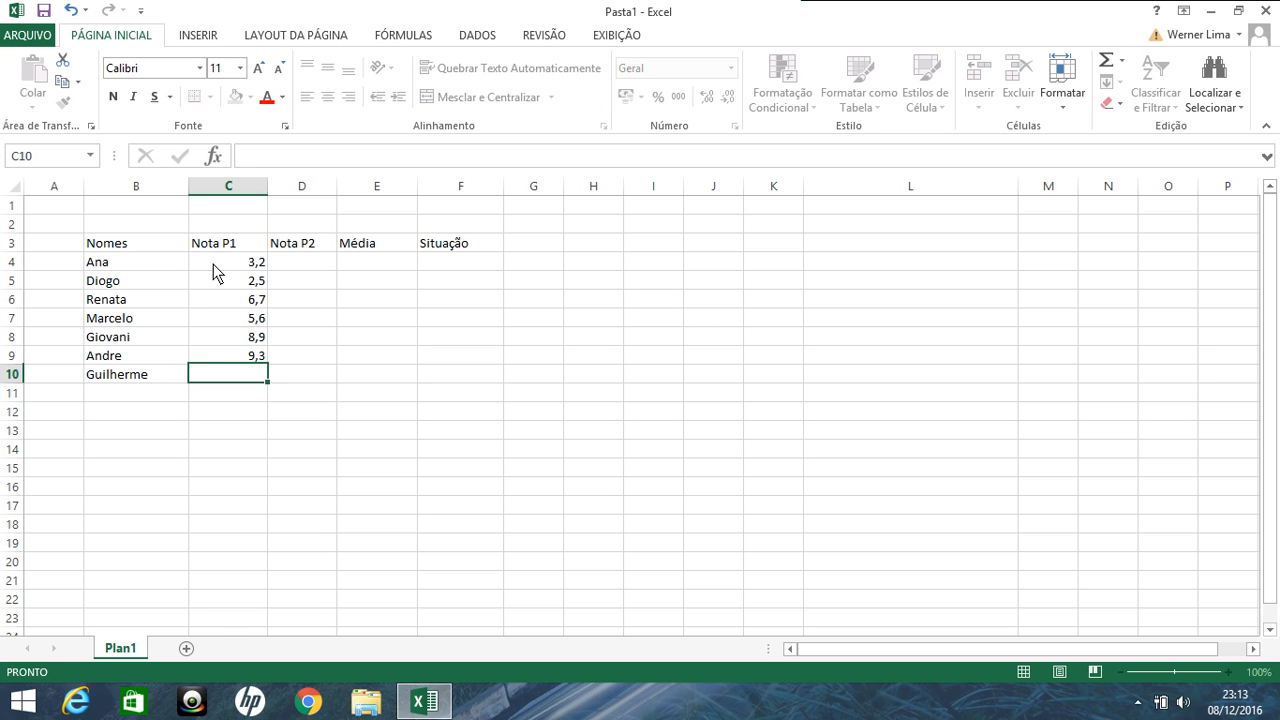
{"action": "type", "text": "7,5"}
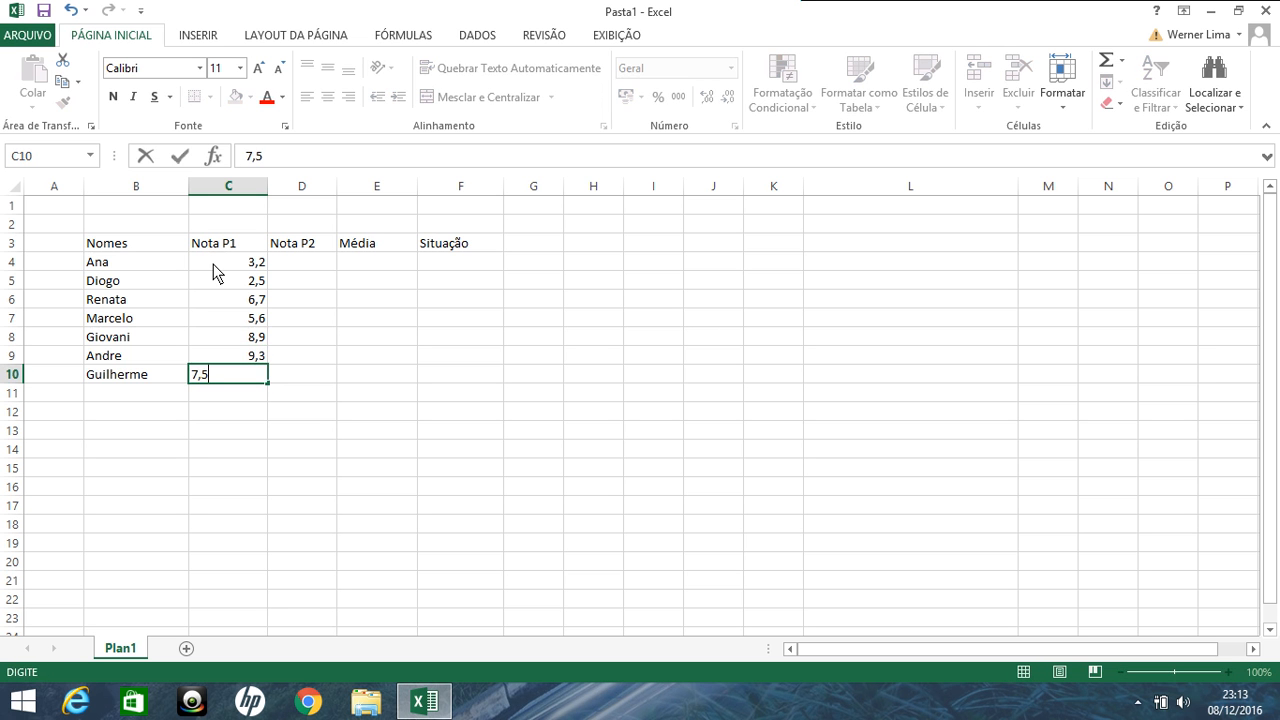
{"action": "key", "text": "Return"}
- Enter the Nota P2 grades 3,9, 4,6, 7,8, 9,8, 9,3, 6,9 and 5,4 in cells D4 to D10
{"action": "left_click", "coordinate": [294, 259]}
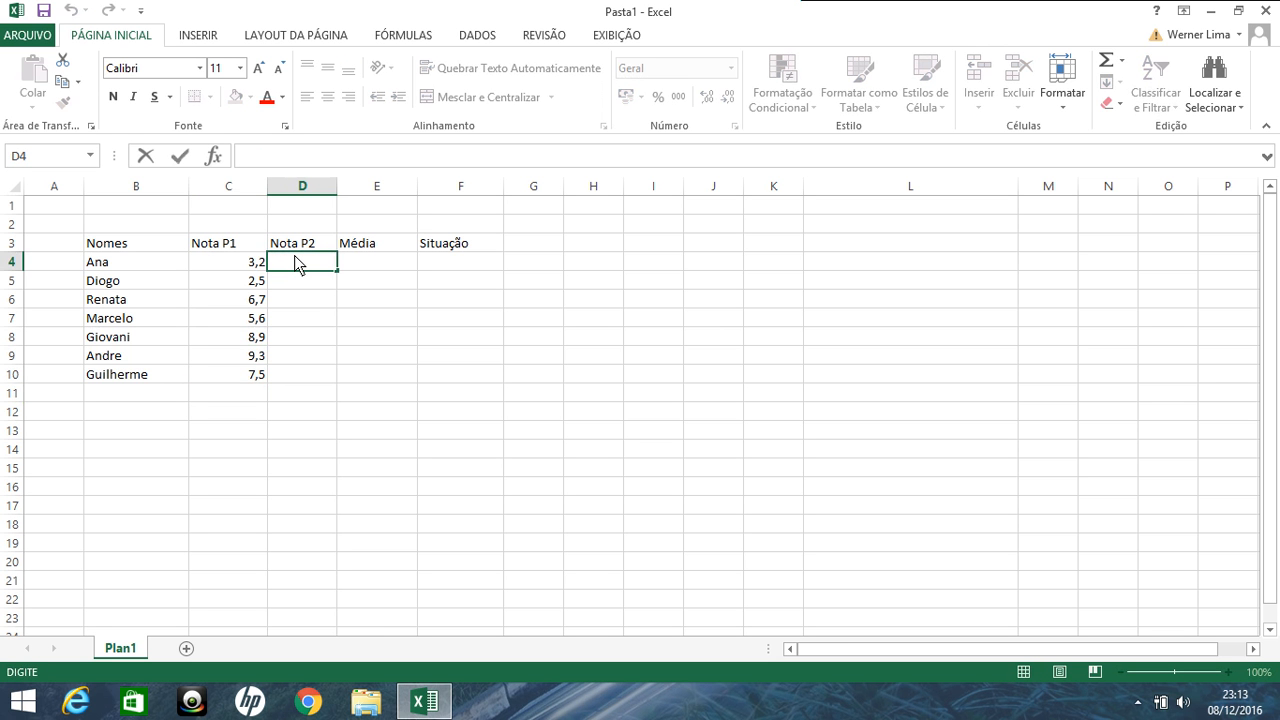
{"action": "type", "text": "3,9"}
{"action": "key", "text": "Return"}
{"action": "type", "text": "4,6"}
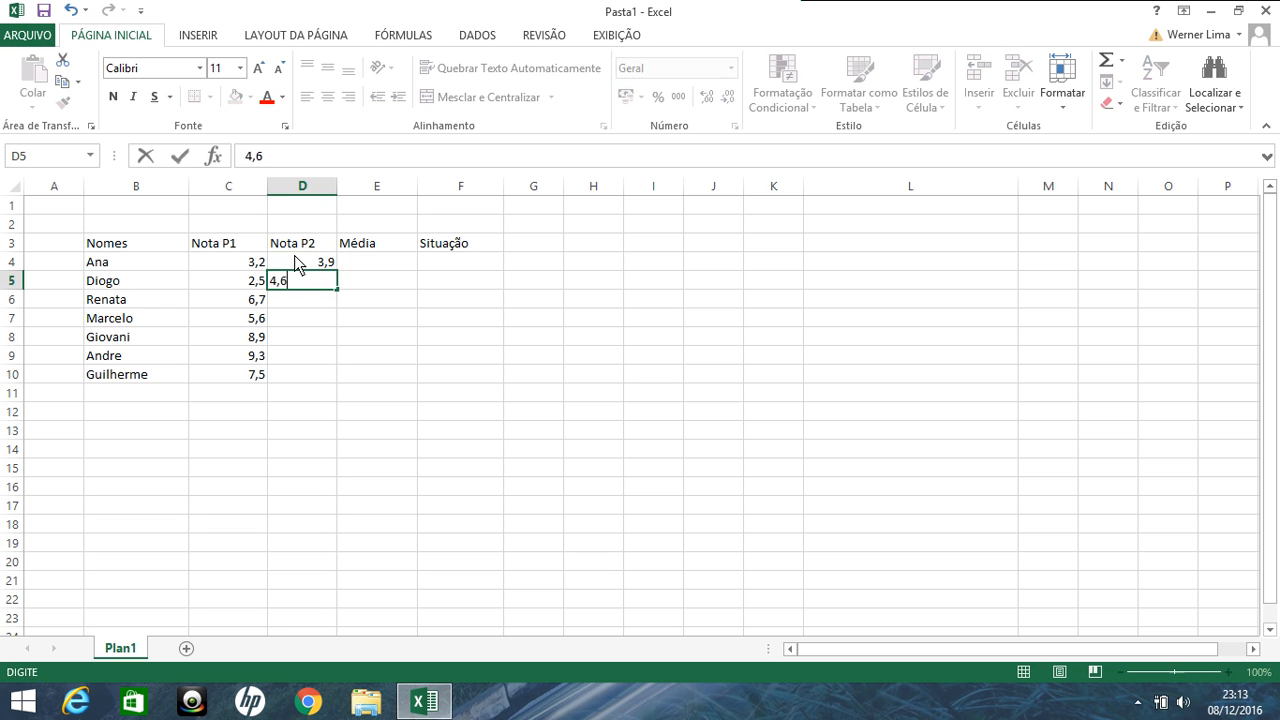
{"action": "key", "text": "Return"}
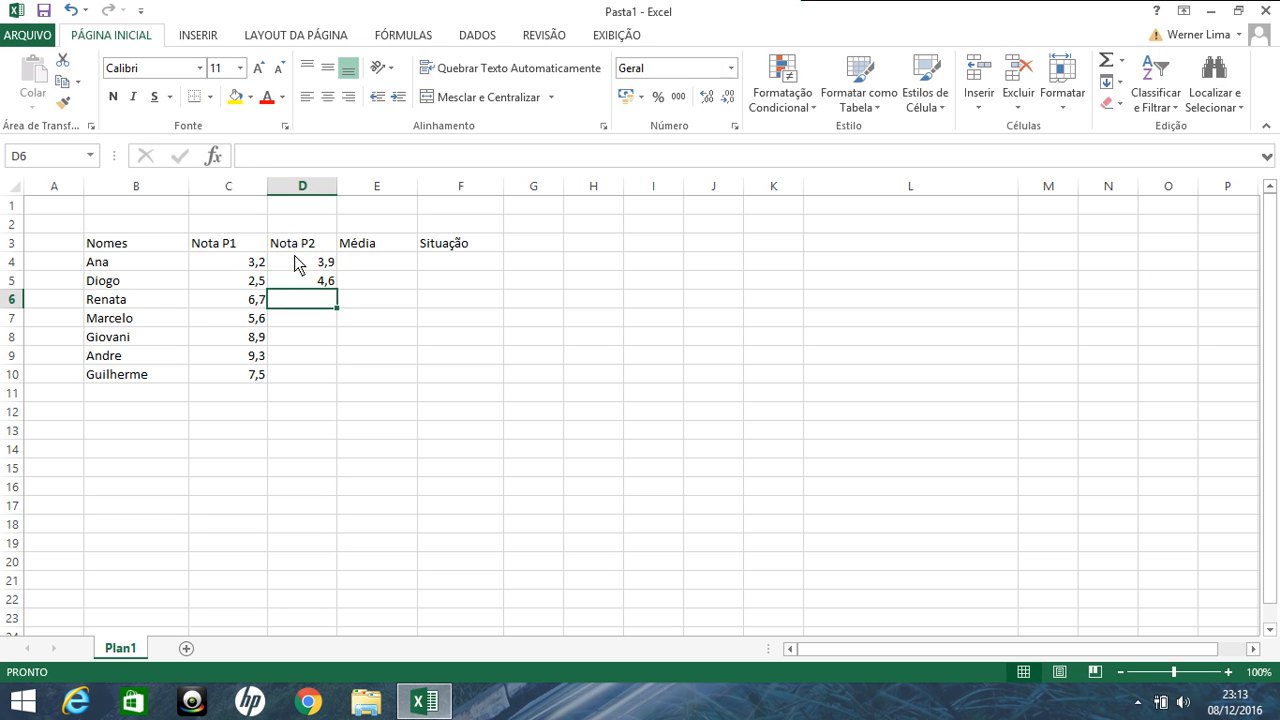
{"action": "type", "text": "7,8"}
{"action": "key", "text": "Return"}
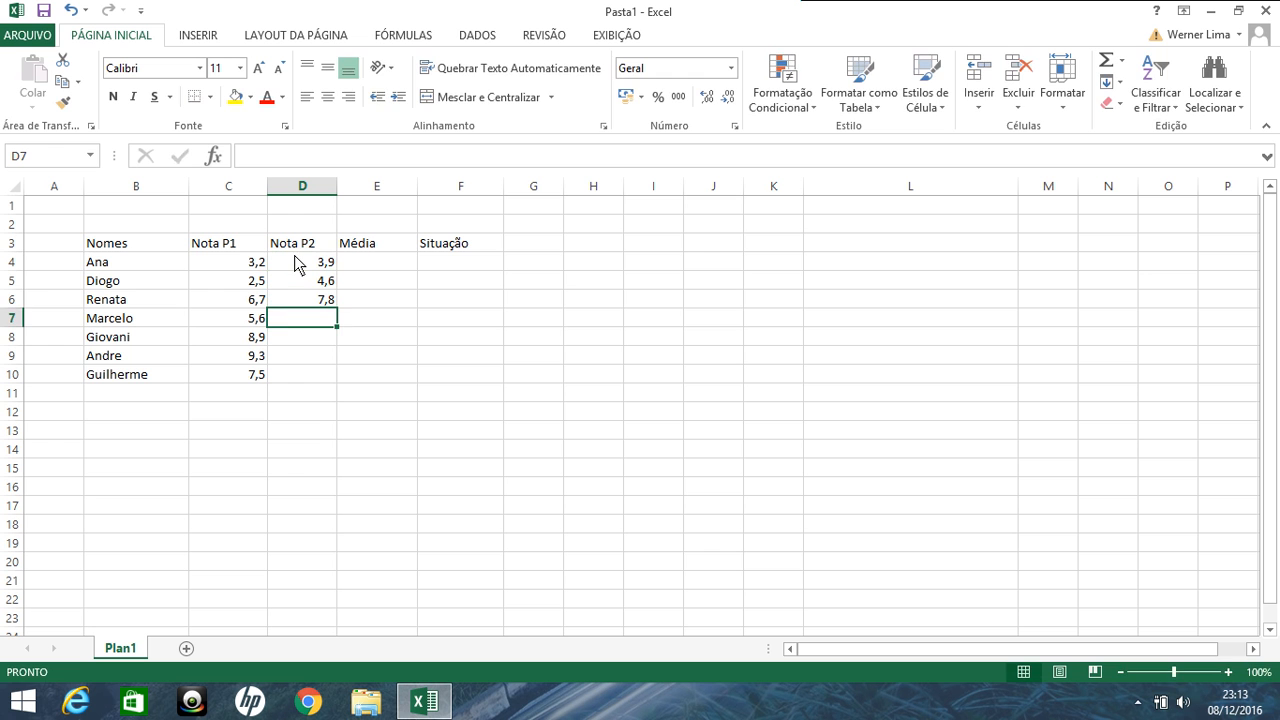
{"action": "type", "text": "9,8"}
{"action": "key", "text": "Return"}
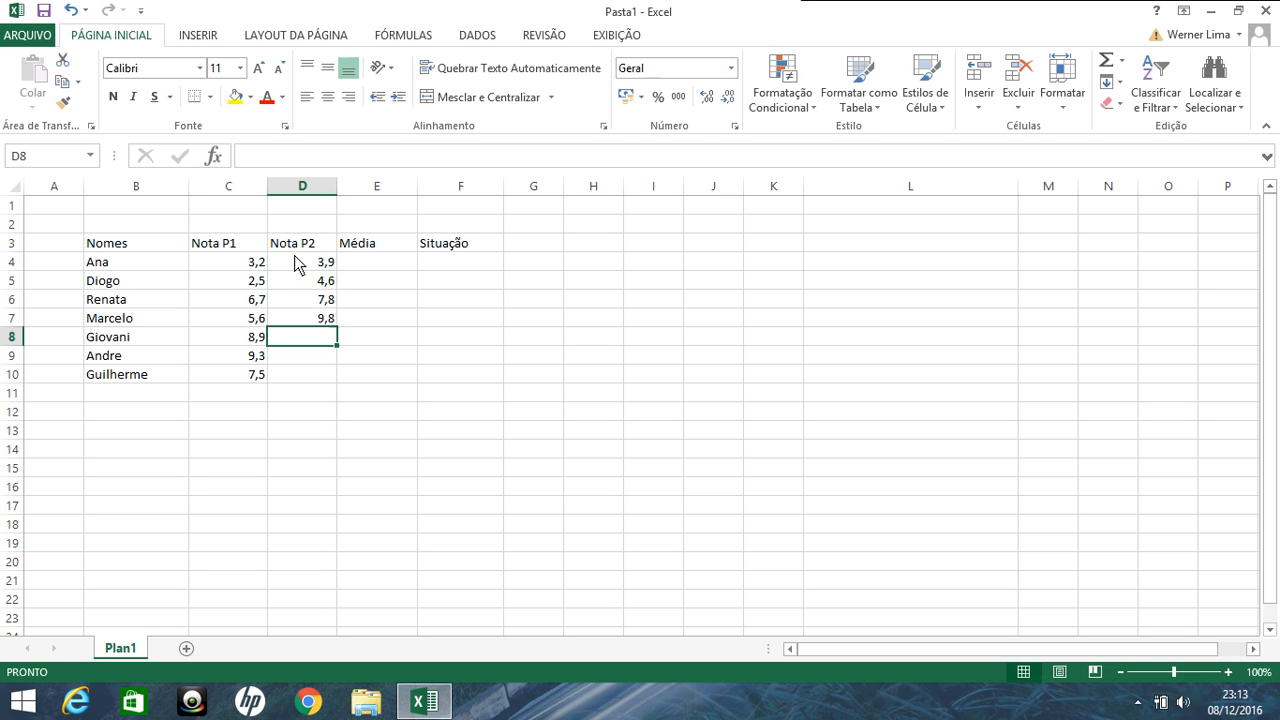
{"action": "type", "text": "9,3"}
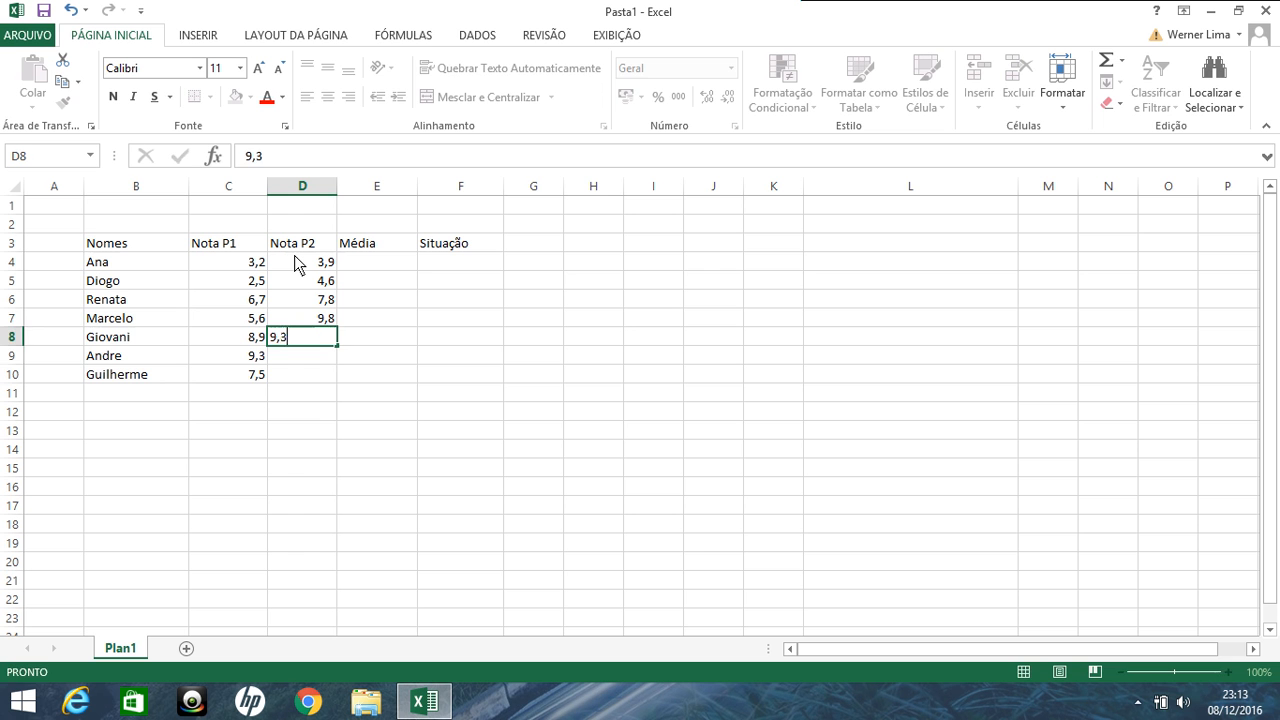
{"action": "key", "text": "Return"}
{"action": "type", "text": "6,9"}
{"action": "key", "text": "Return"}
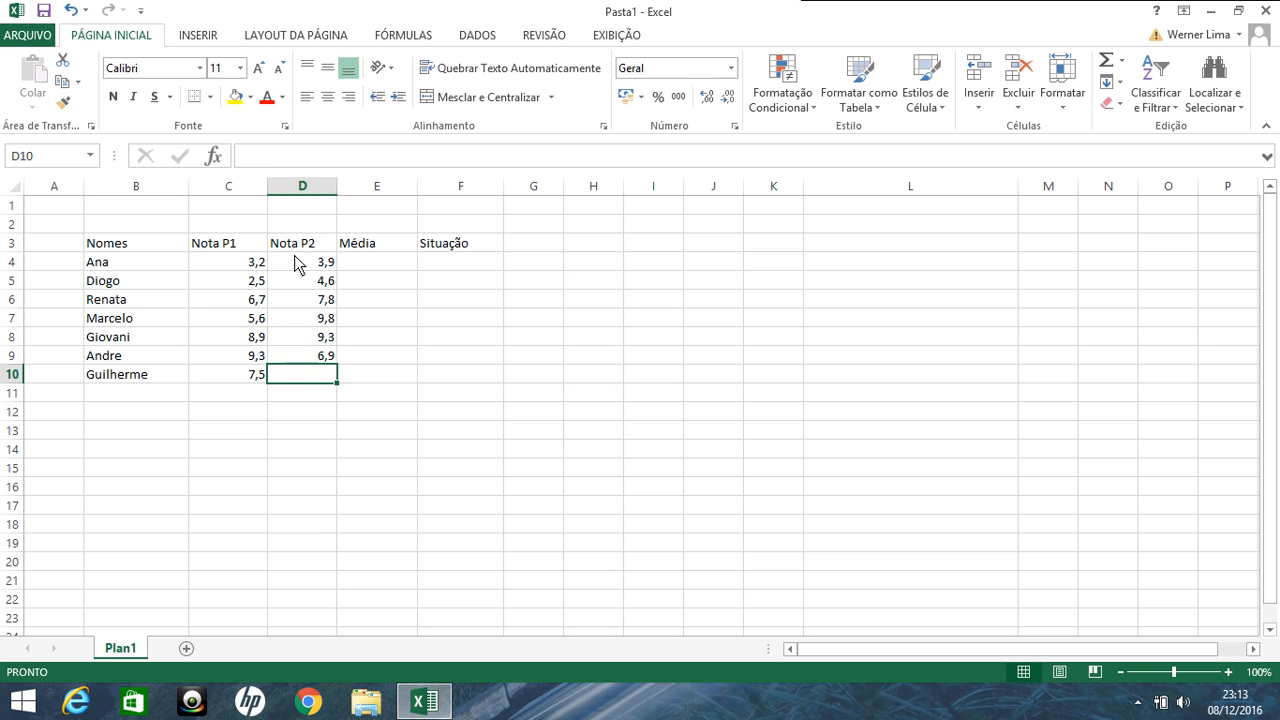
{"action": "type", "text": "5,4"}
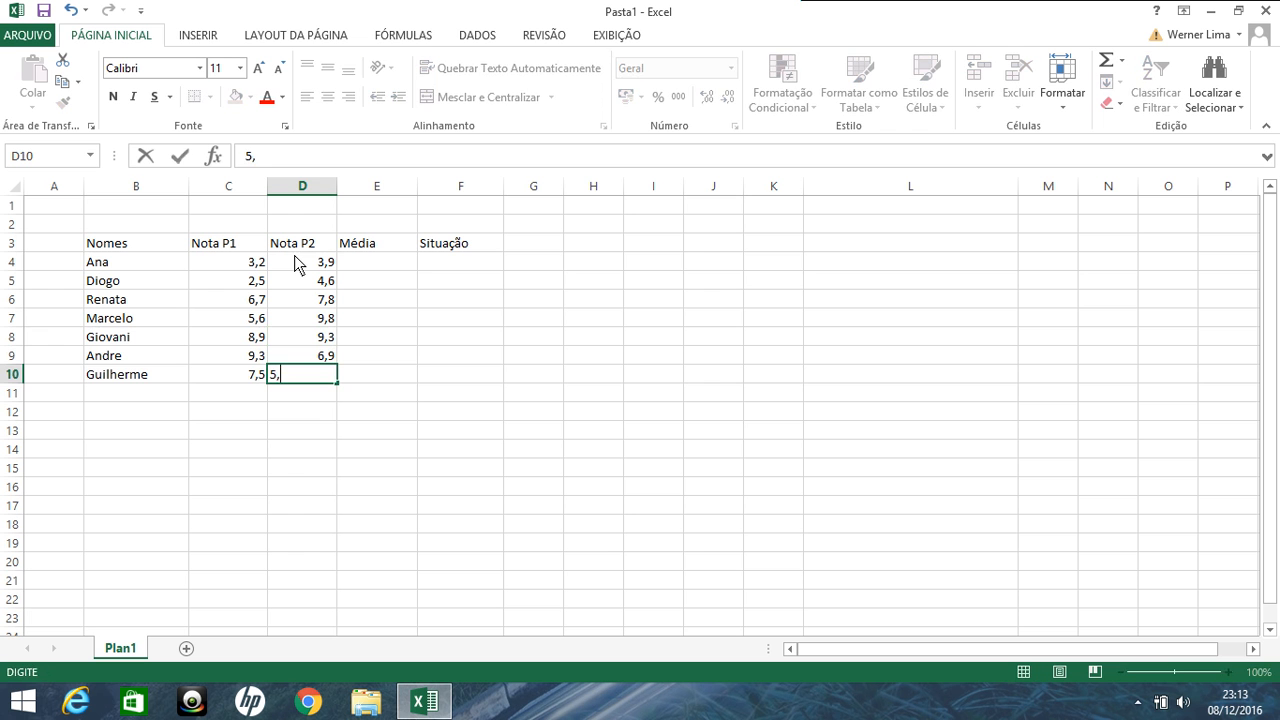
{"action": "key", "text": "Return"}
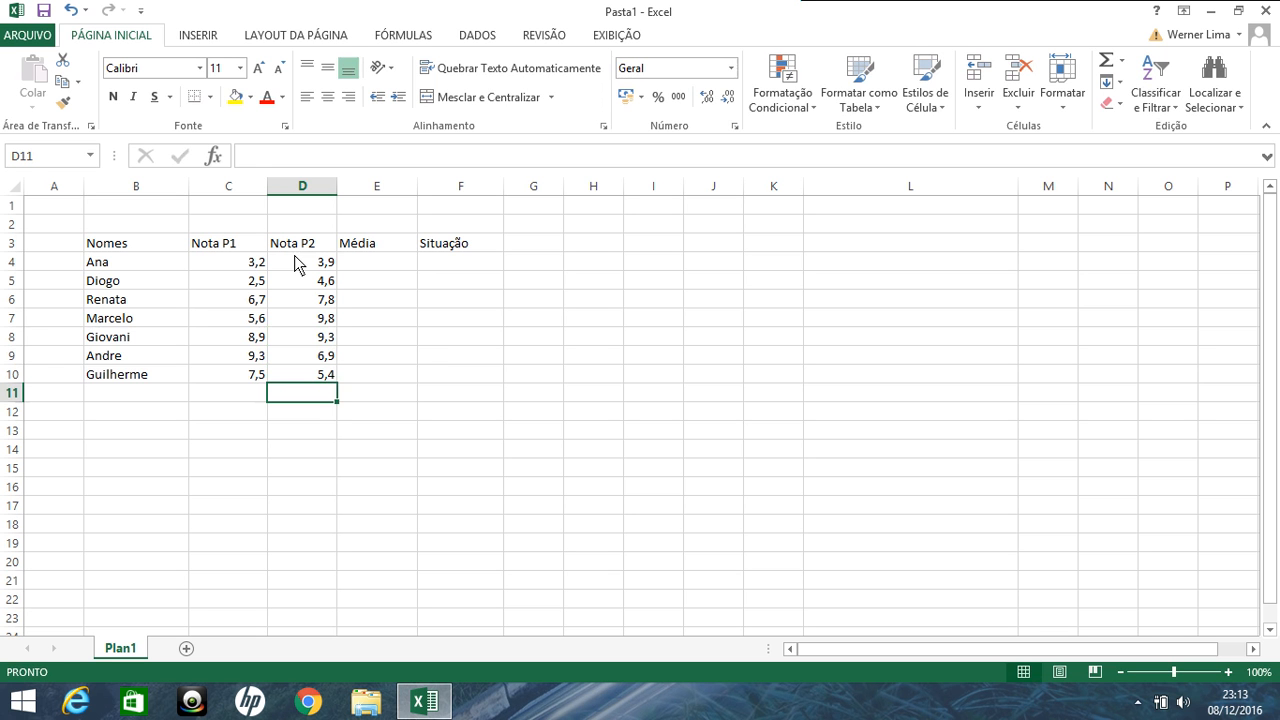
- Calculate the first student's average in E4 with the formula =MÉDIA(C4:D4)
{"action": "left_click", "coordinate": [399, 259]}
{"action": "type", "text": "=m"}
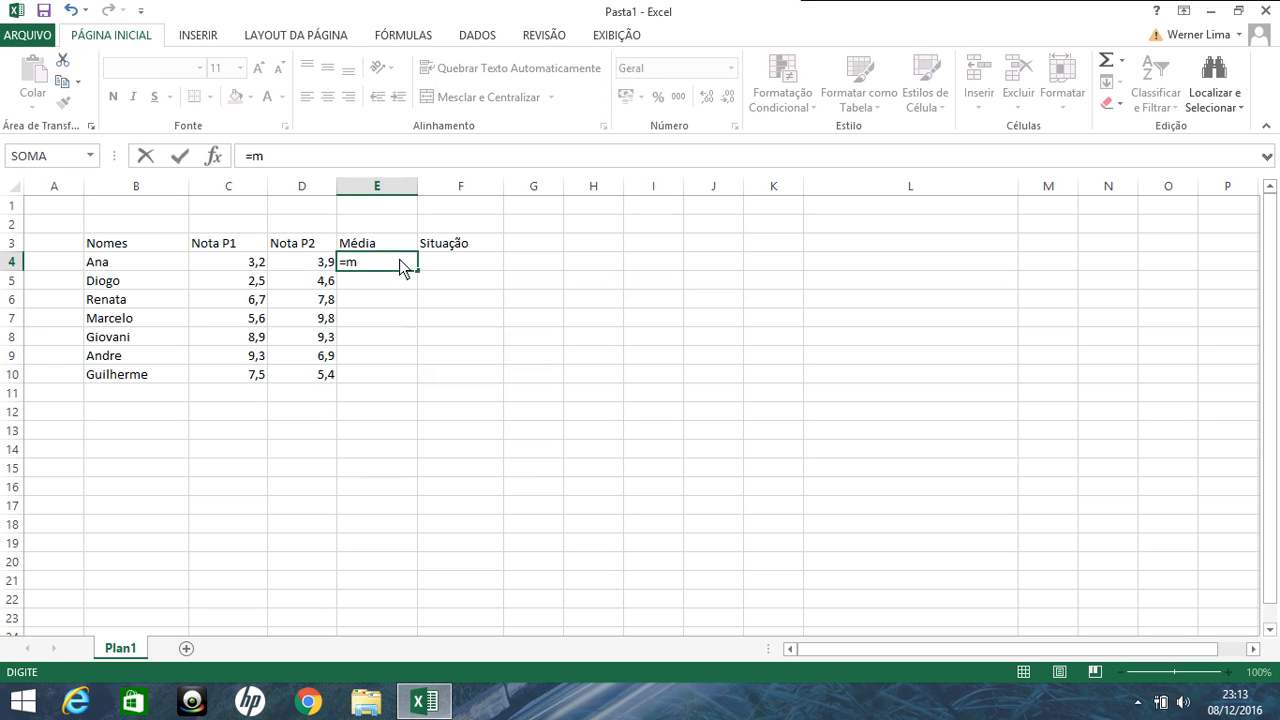
{"action": "type", "text": "édia"}
{"action": "key", "text": "Tab"}
{"action": "left_click", "coordinate": [252, 265]}
{"action": "left_click_drag", "start_coordinate": [252, 265], "coordinate": [304, 263]}
{"action": "key", "text": "Return"}
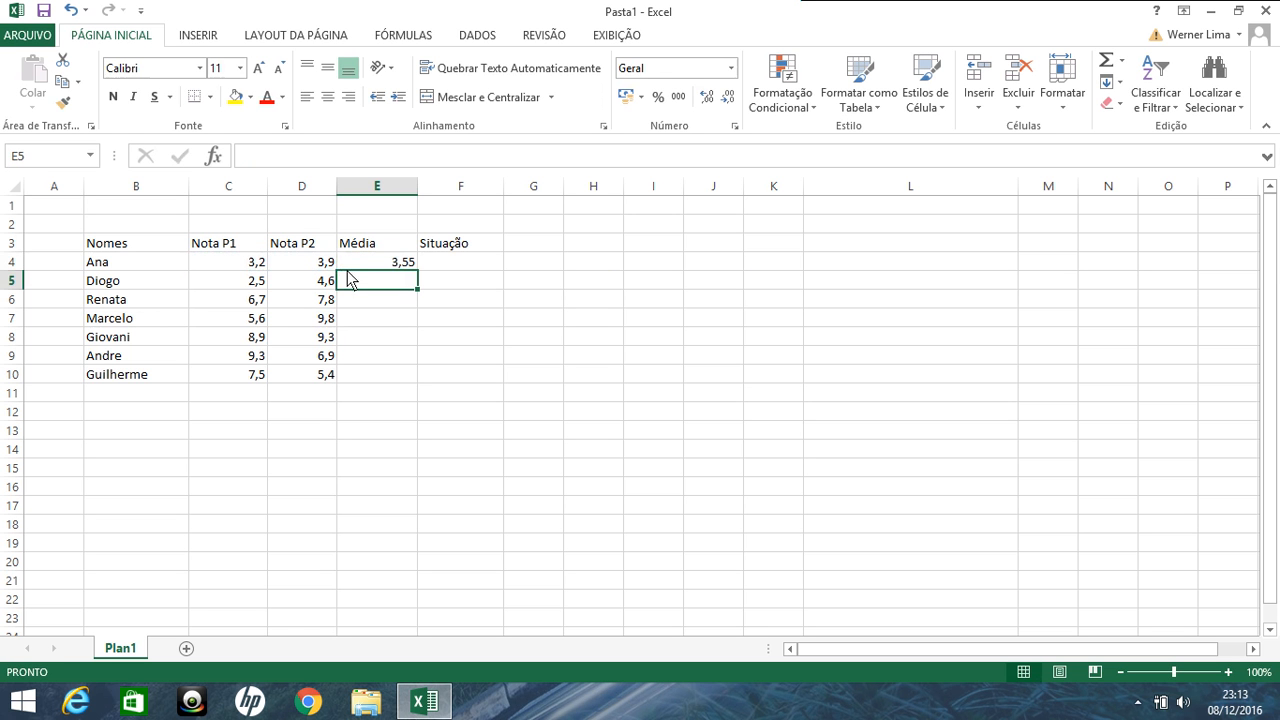
- Copy the average formula from E4 down through E10 for the remaining students
{"action": "left_click", "coordinate": [391, 263]}
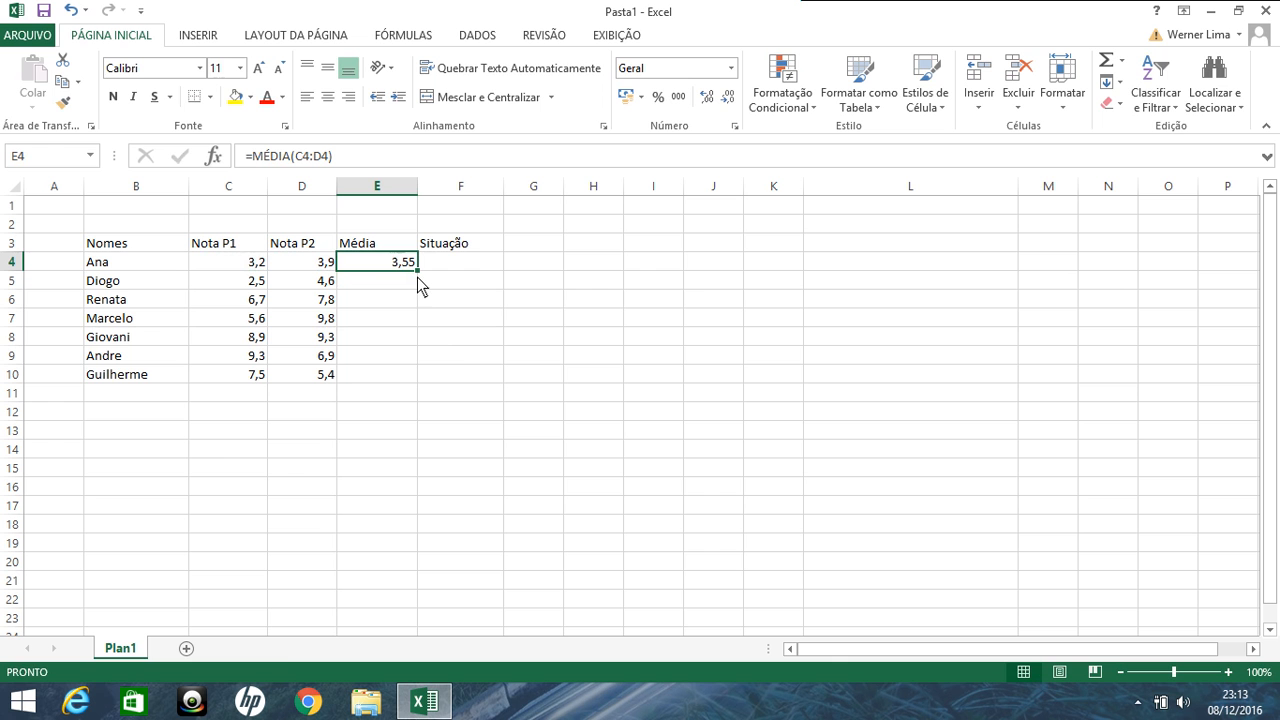
{"action": "left_click_drag", "start_coordinate": [417, 270], "coordinate": [406, 374]}
{"action": "left_click", "coordinate": [449, 287]}
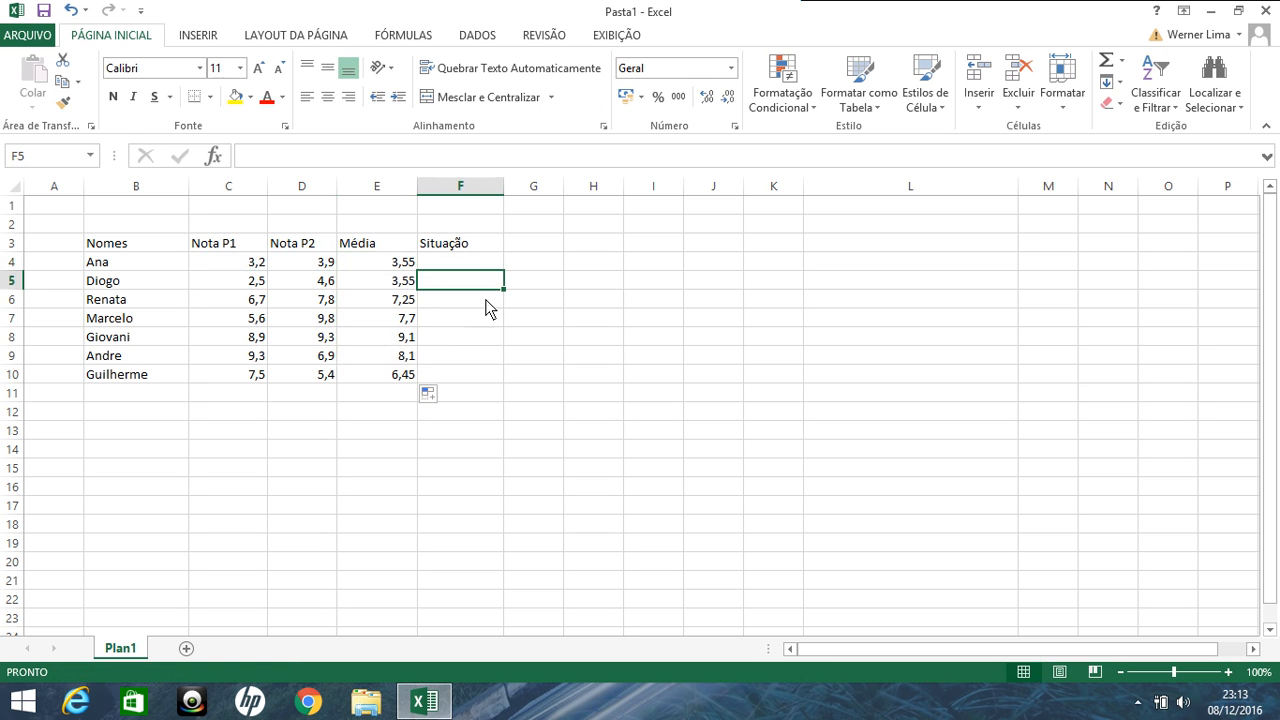
- Change the Nota P1 grade in C6 to 5,3
{"action": "left_click", "coordinate": [468, 265]}
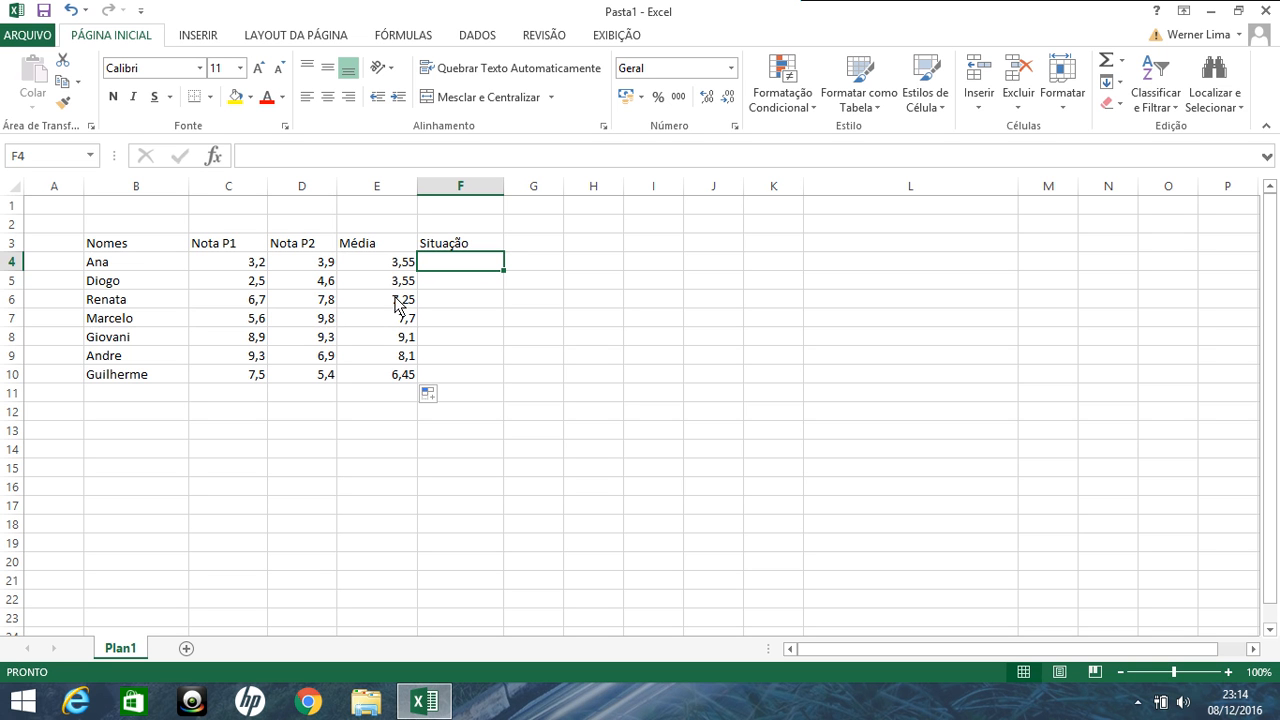
{"action": "left_click", "coordinate": [264, 306]}
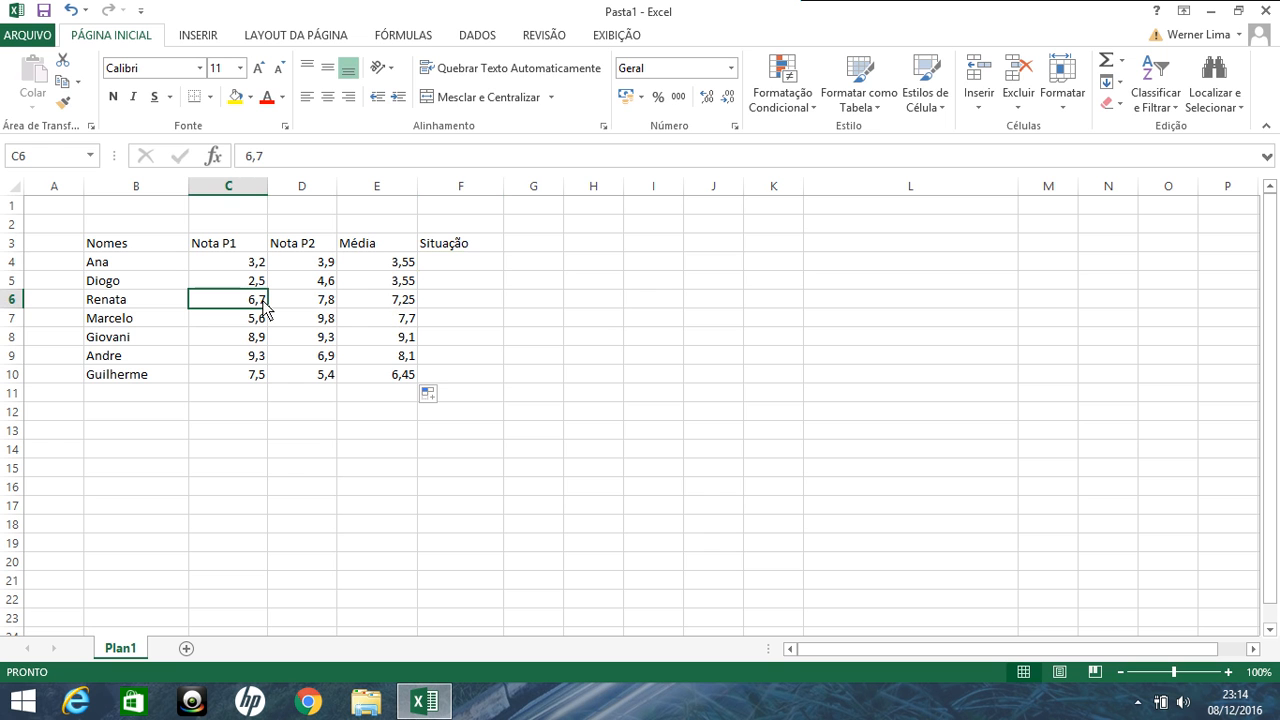
{"action": "type", "text": "5,"}
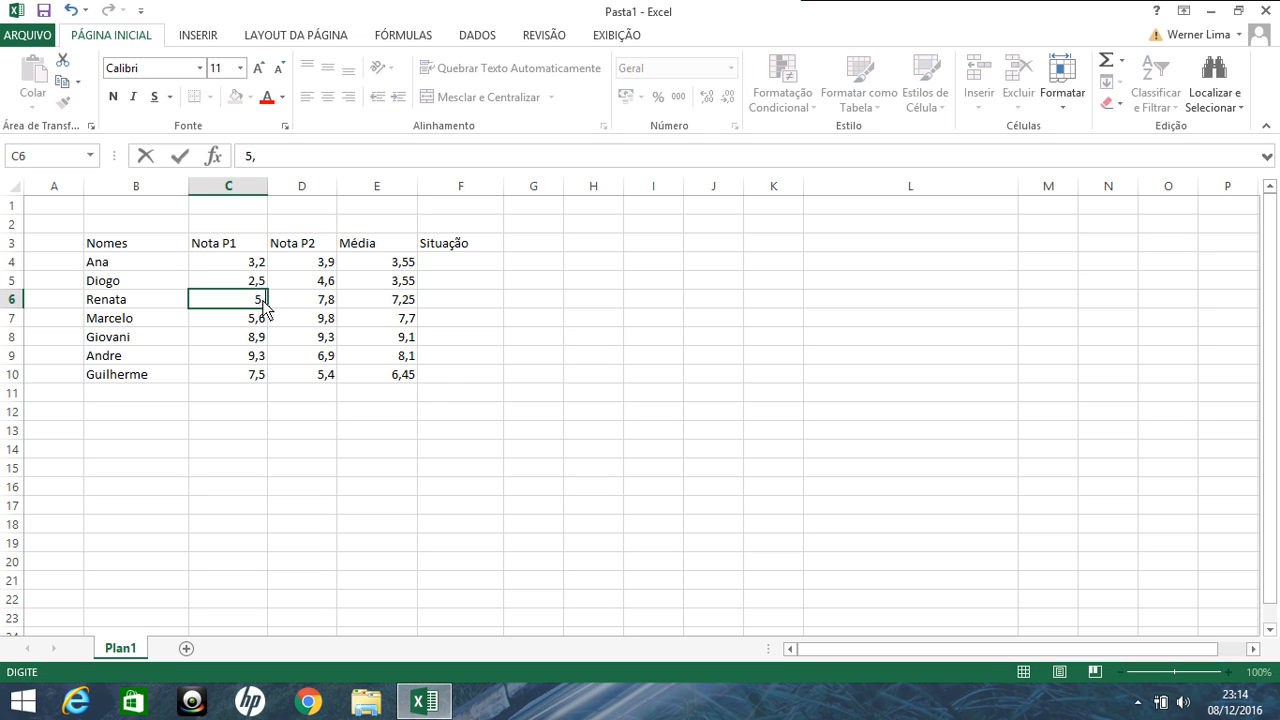
{"action": "type", "text": "3"}
{"action": "left_click", "coordinate": [433, 361]}
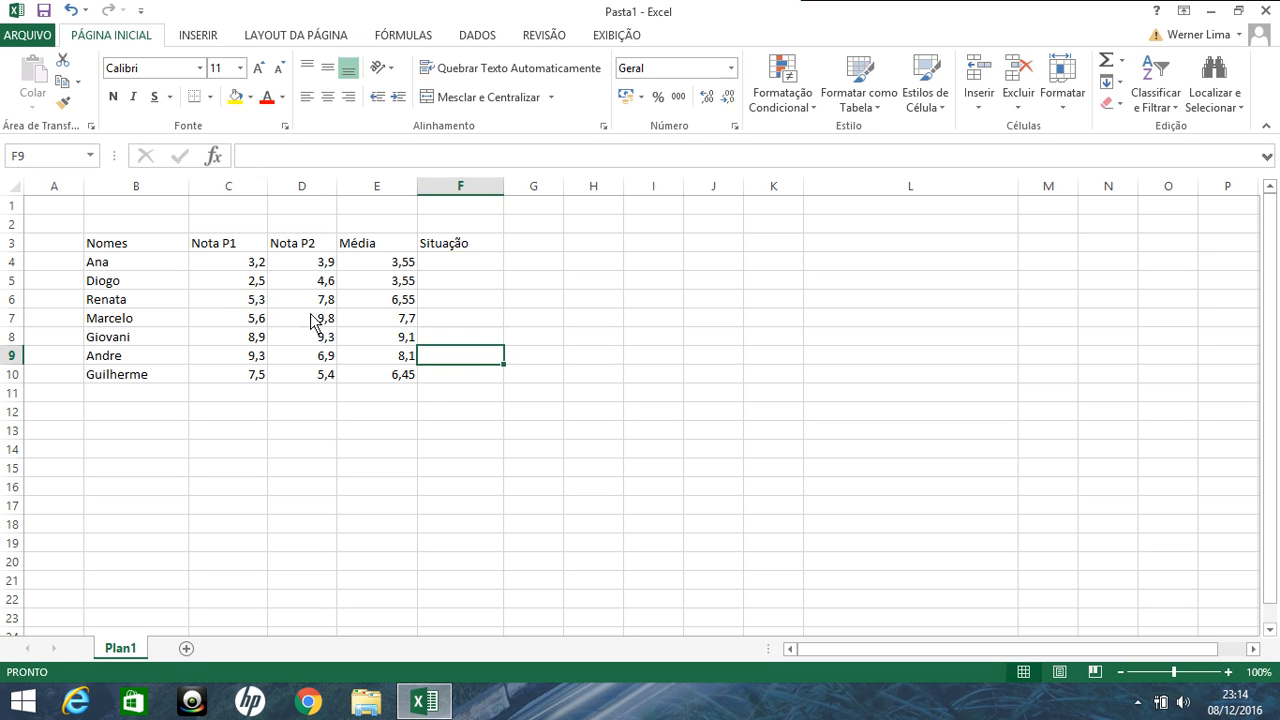
- Change the Nota P2 grade in D7 to 7,8
{"action": "left_click", "coordinate": [244, 320]}
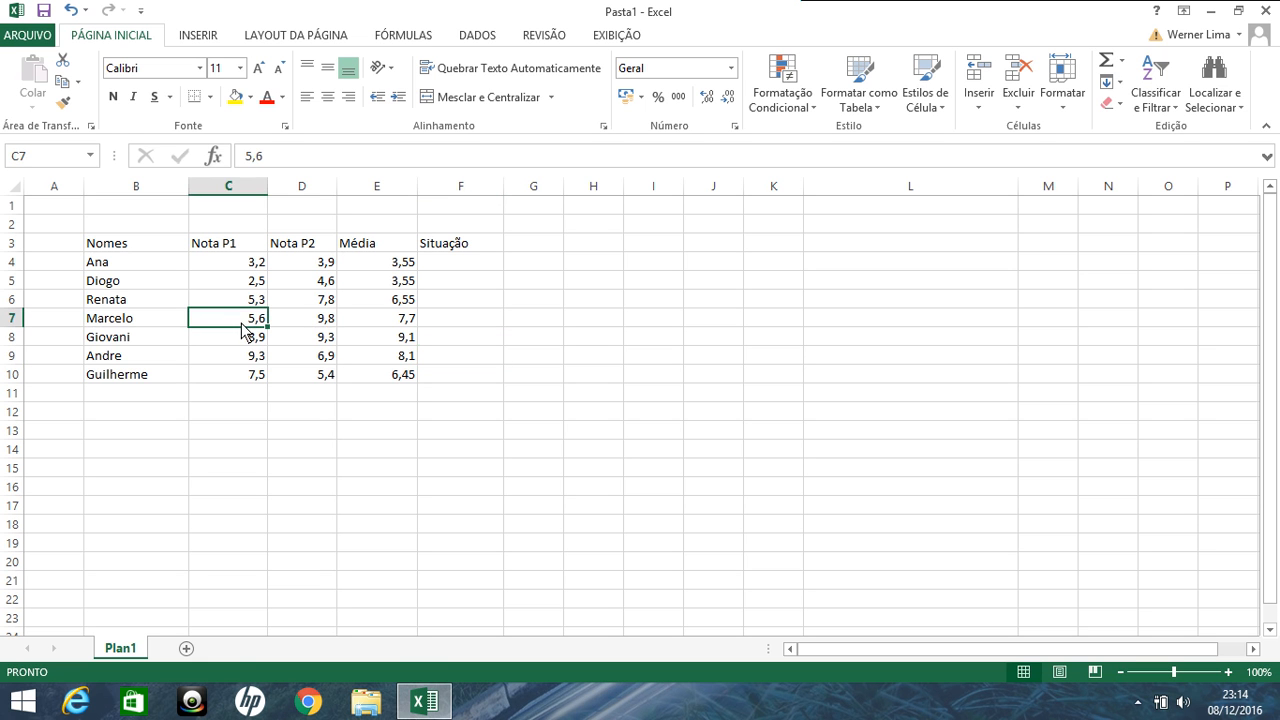
{"action": "left_click", "coordinate": [300, 320]}
{"action": "type", "text": "7,8"}
{"action": "key", "text": "Return"}
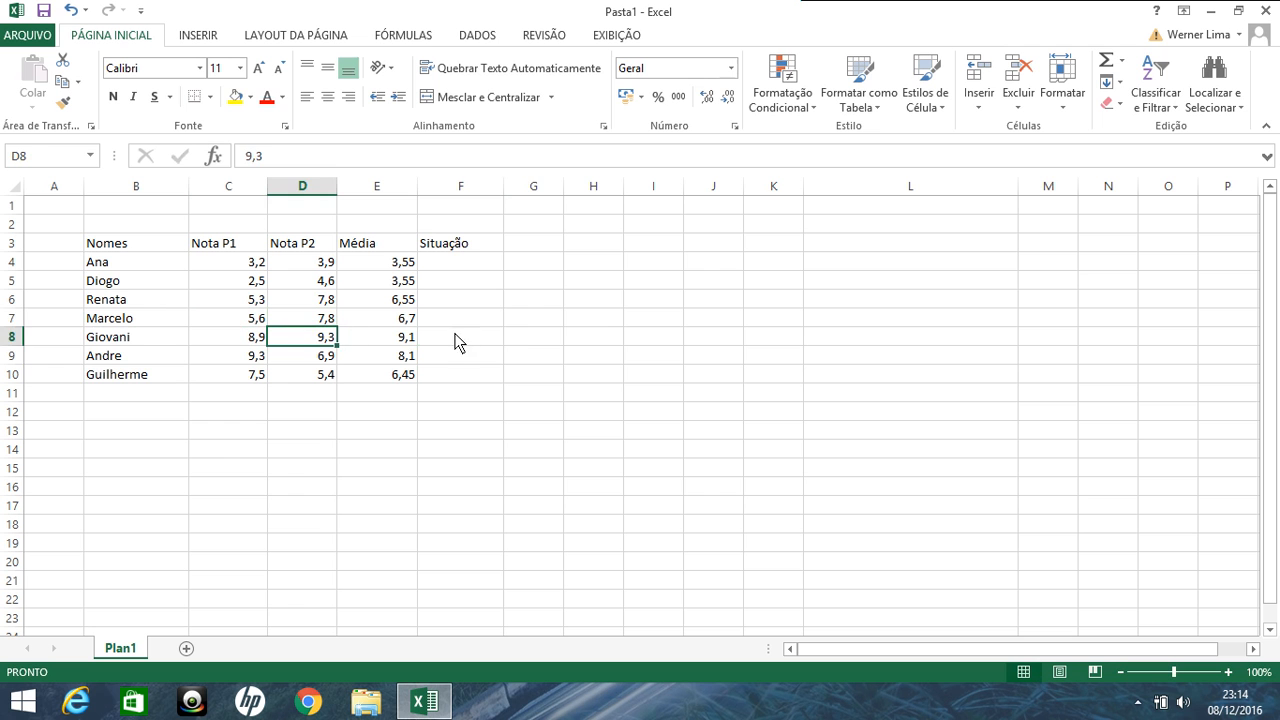
{"action": "left_click", "coordinate": [520, 323]}
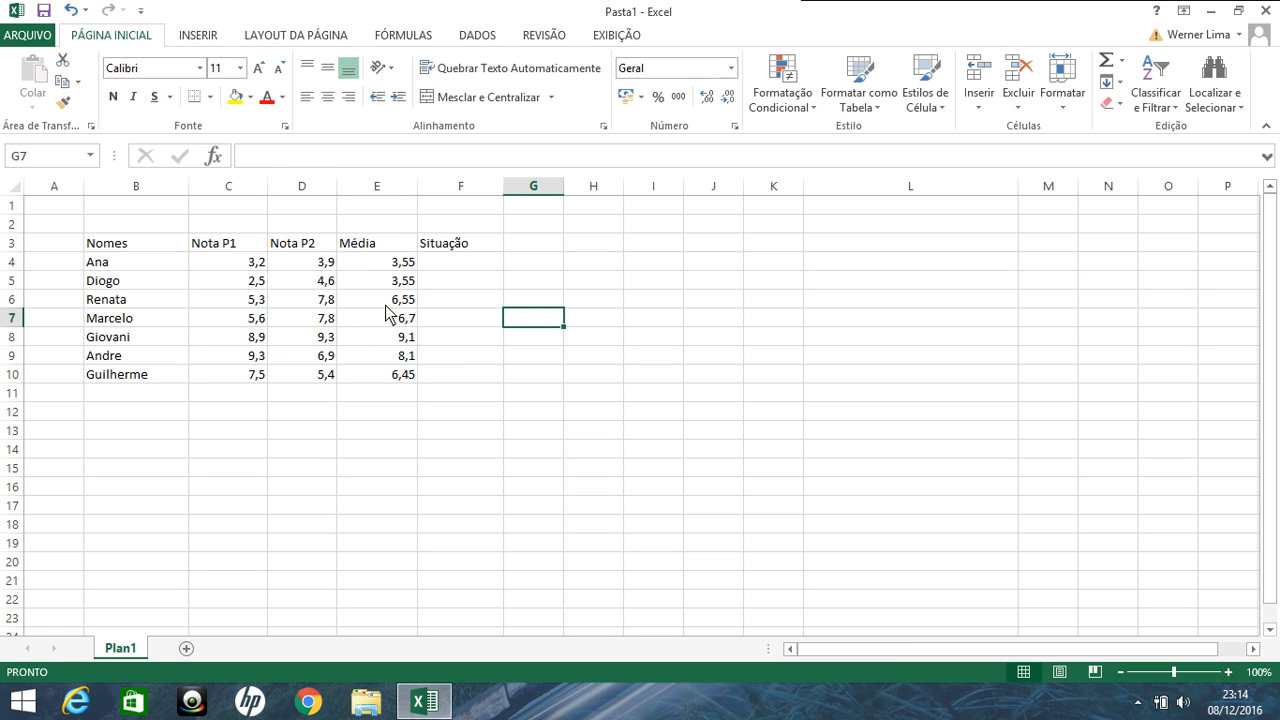
- Format the averages in E4 to E10 to display one decimal place
{"action": "left_click_drag", "start_coordinate": [395, 262], "coordinate": [395, 355]}
{"action": "left_click_drag", "start_coordinate": [395, 363], "coordinate": [395, 378]}
{"action": "left_click", "coordinate": [662, 397]}
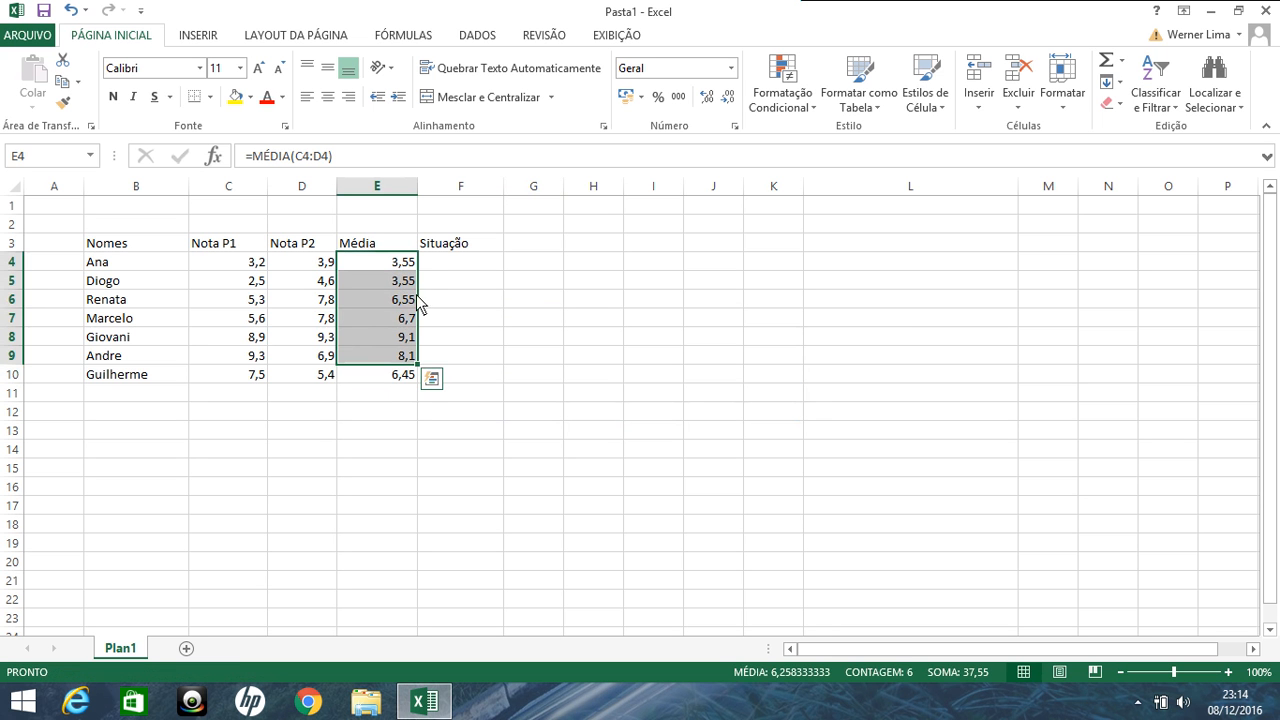
{"action": "left_click_drag", "start_coordinate": [400, 262], "coordinate": [393, 385]}
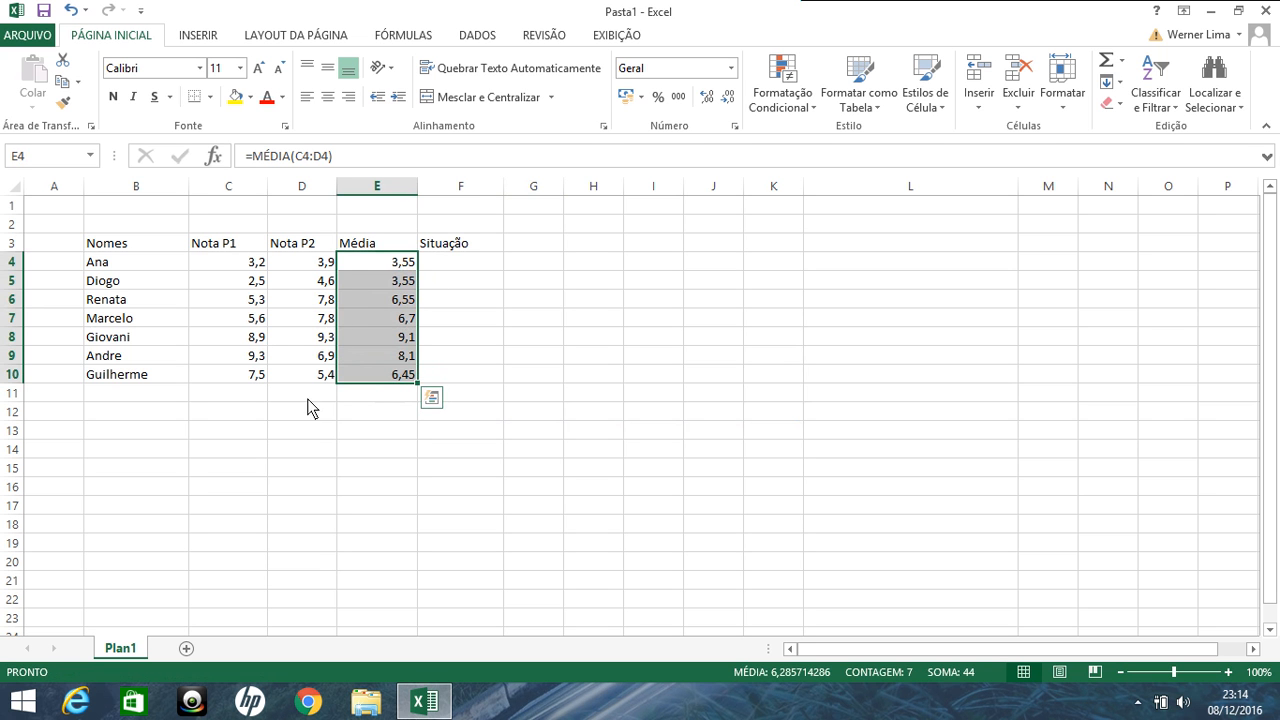
{"action": "left_click", "coordinate": [728, 100]}
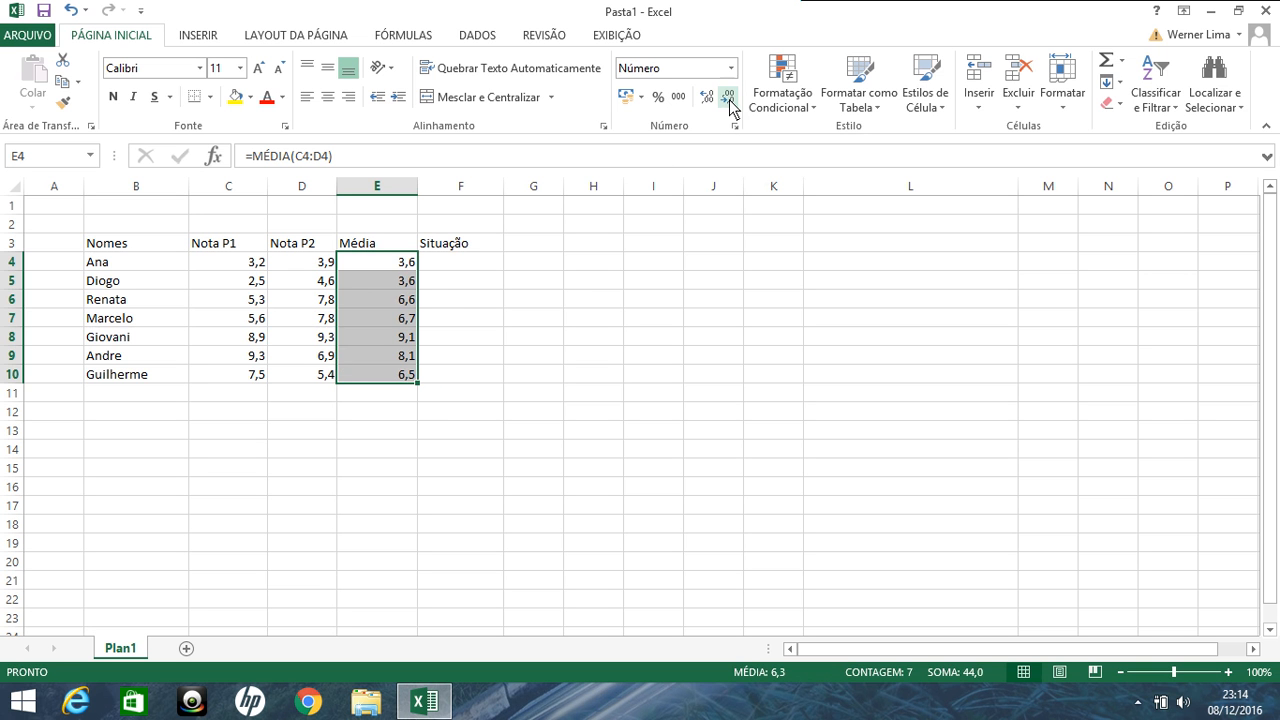
{"action": "left_click", "coordinate": [500, 392]}
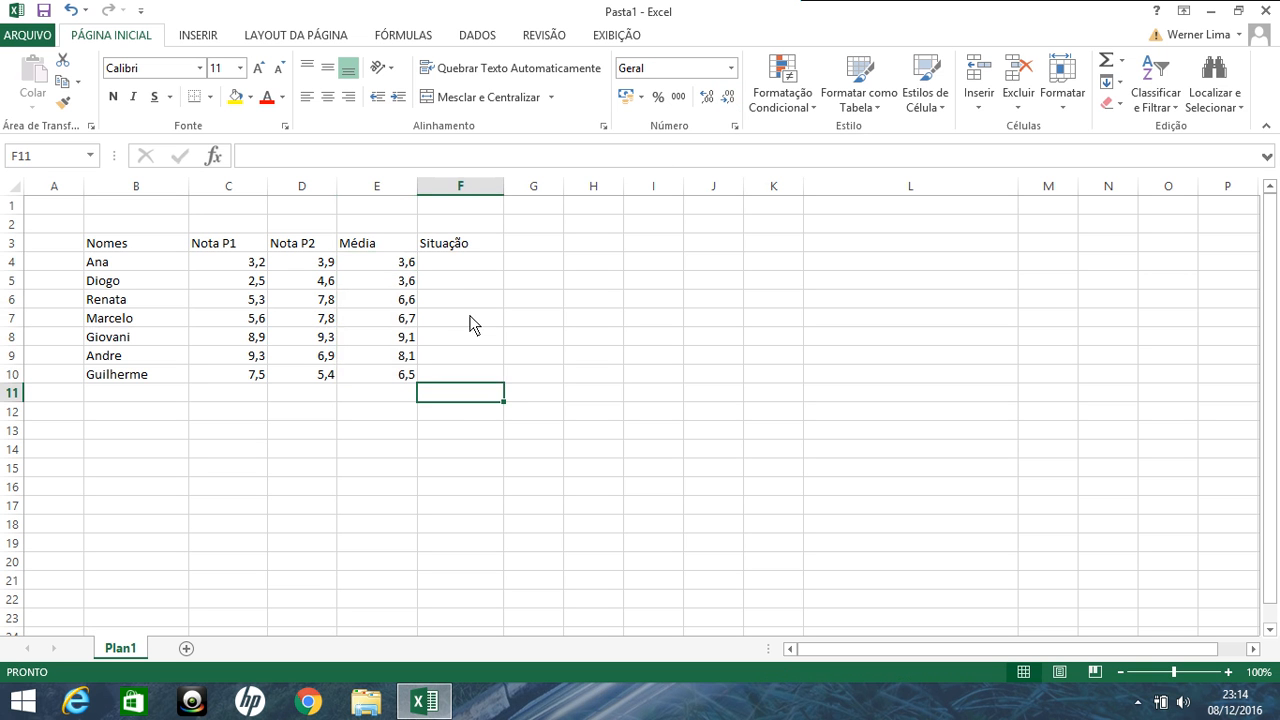
{"action": "left_click", "coordinate": [408, 270]}
{"action": "left_click", "coordinate": [403, 391]}
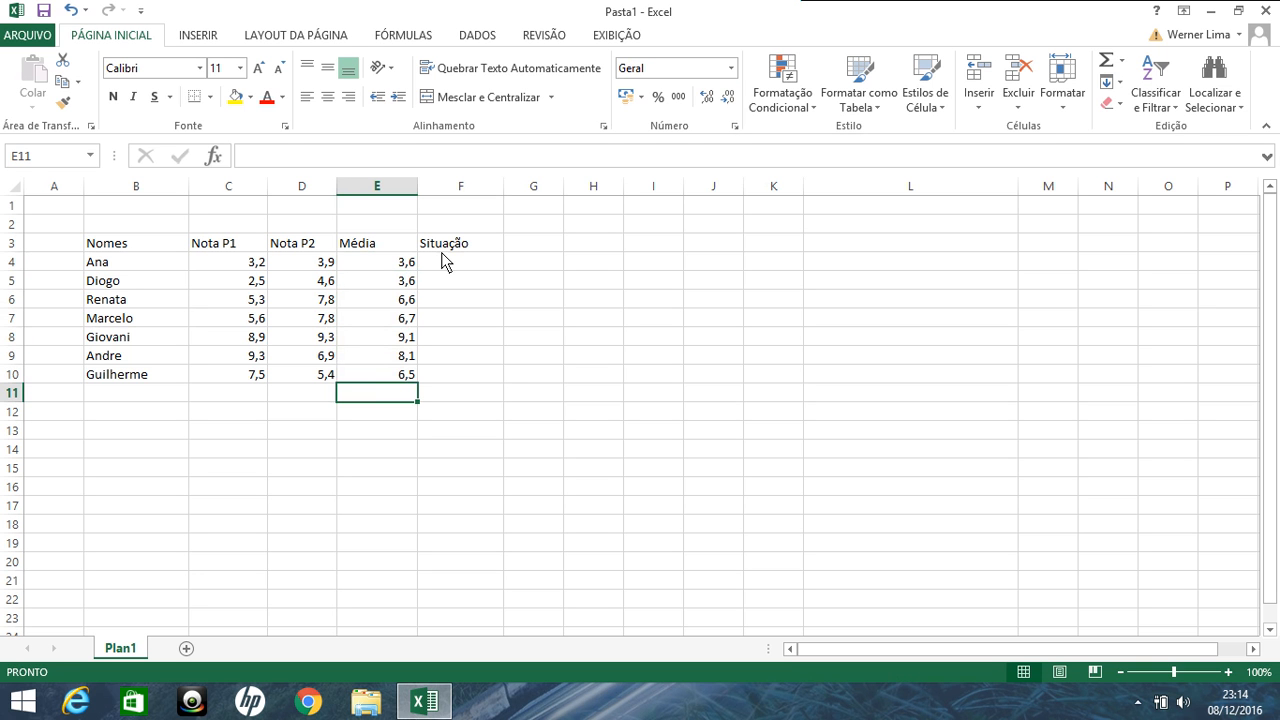
{"action": "left_click", "coordinate": [382, 437]}
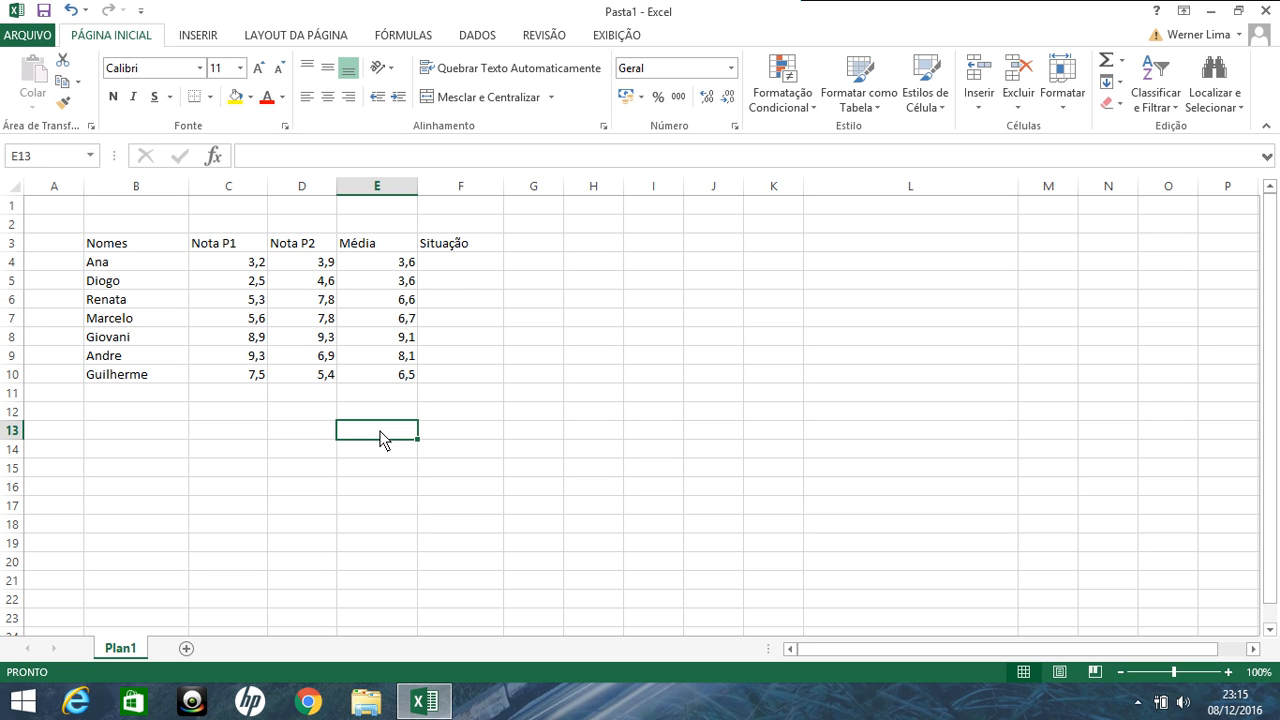
- Enter the Situação values RP, RP, PF, PF, AP, AP and PF in cells F4 to F10
{"action": "left_click", "coordinate": [459, 266]}
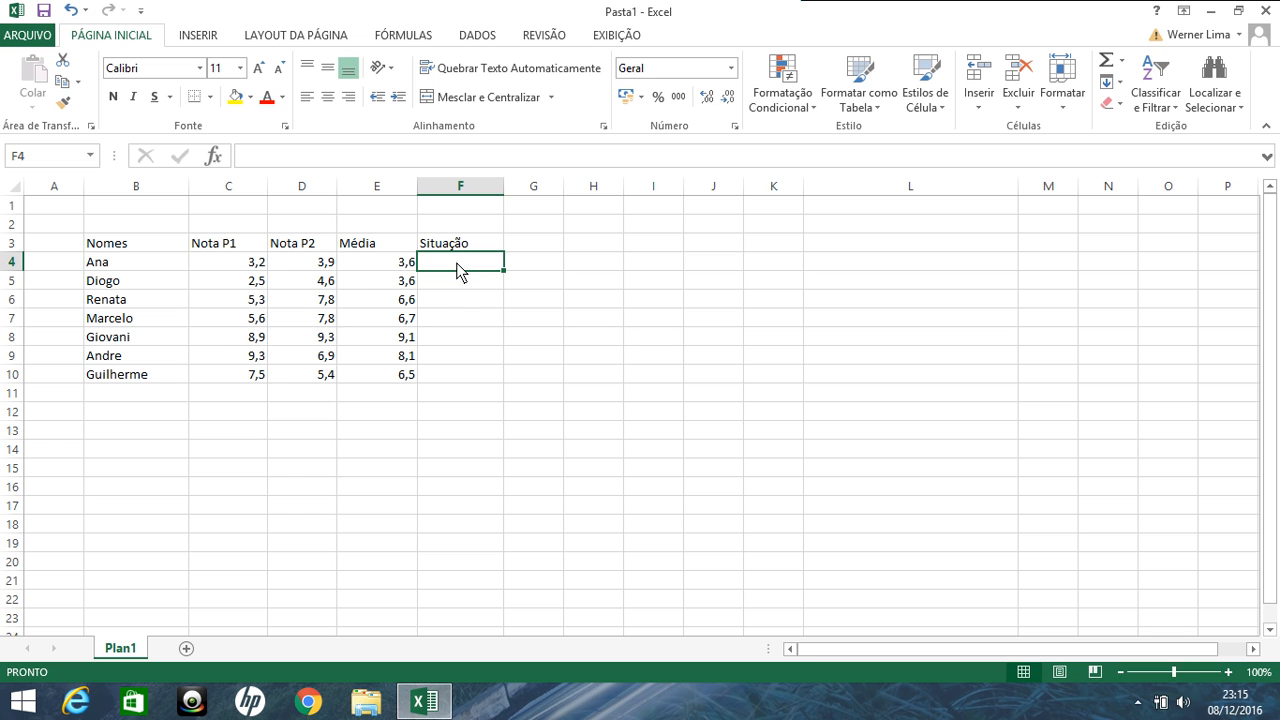
{"action": "type", "text": "RP"}
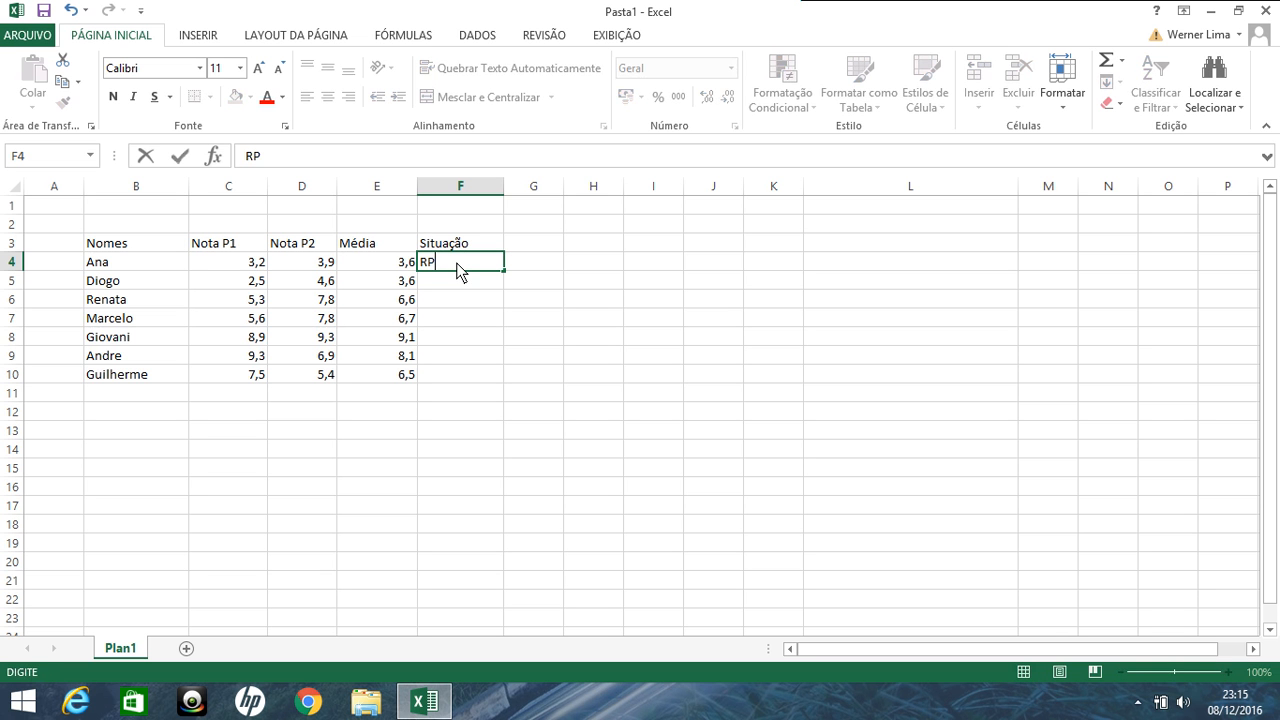
{"action": "key", "text": "Return"}
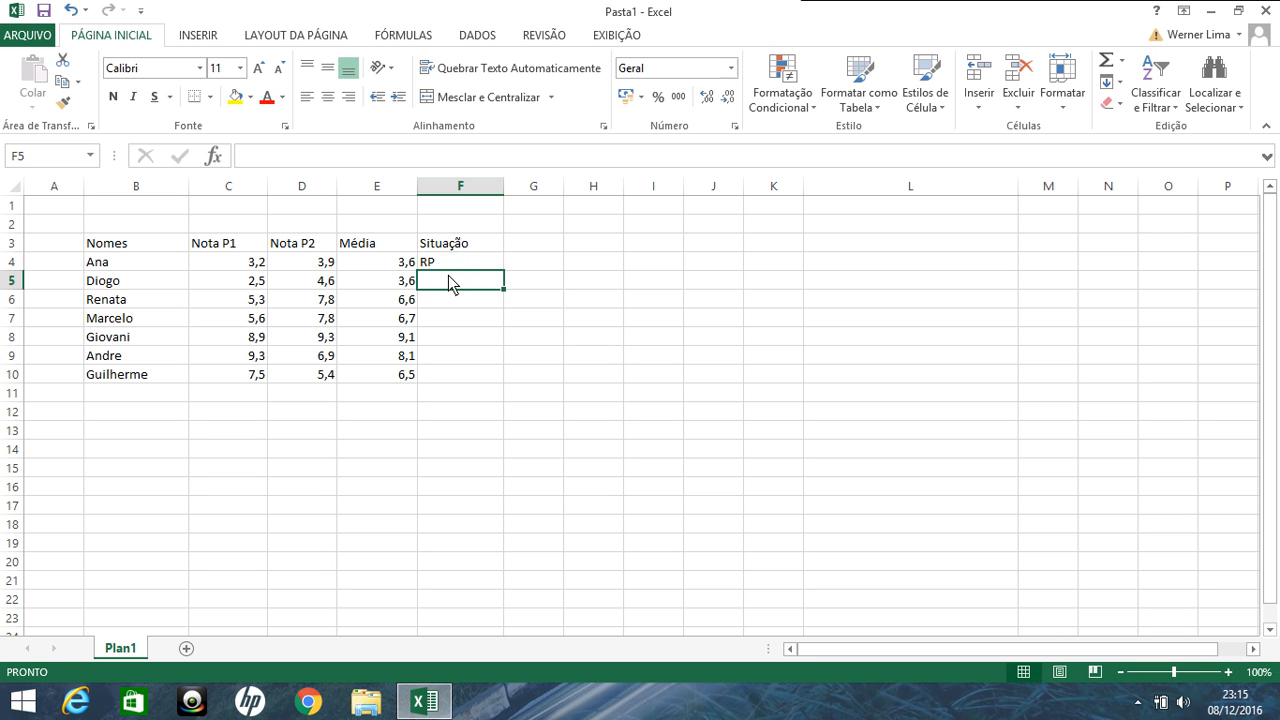
{"action": "type", "text": "RP"}
{"action": "key", "text": "Return"}
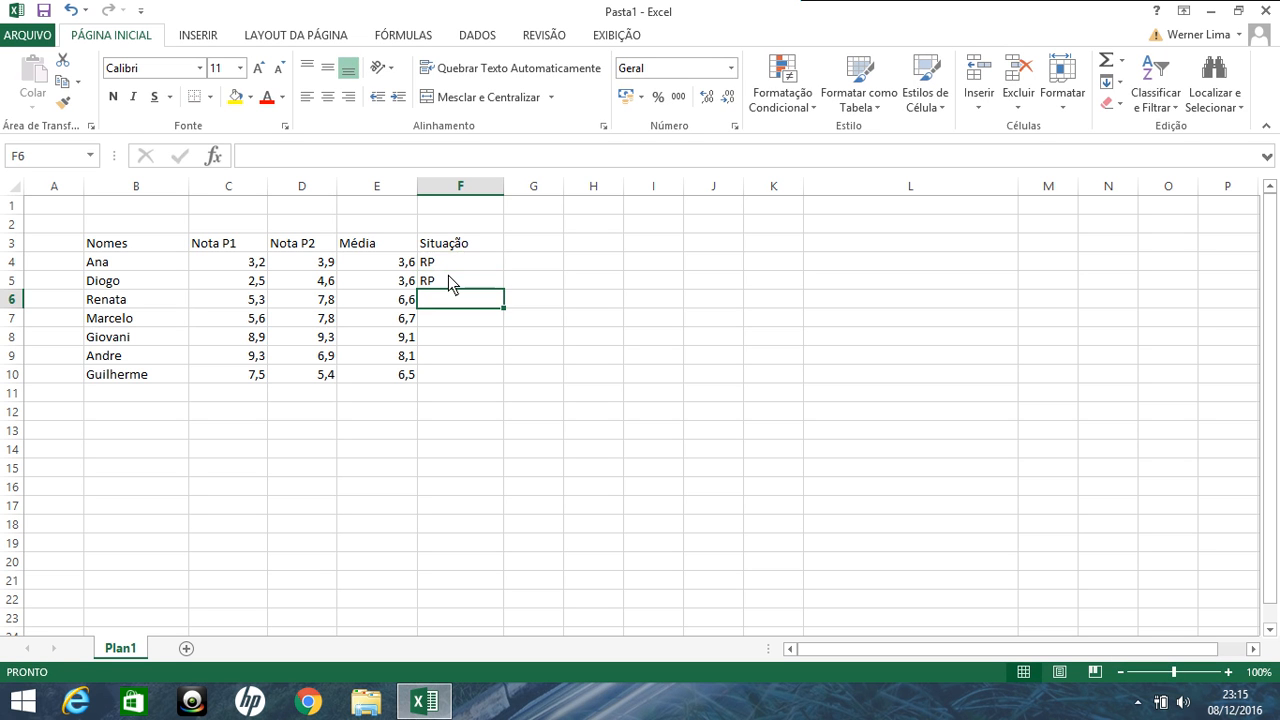
{"action": "type", "text": "PF"}
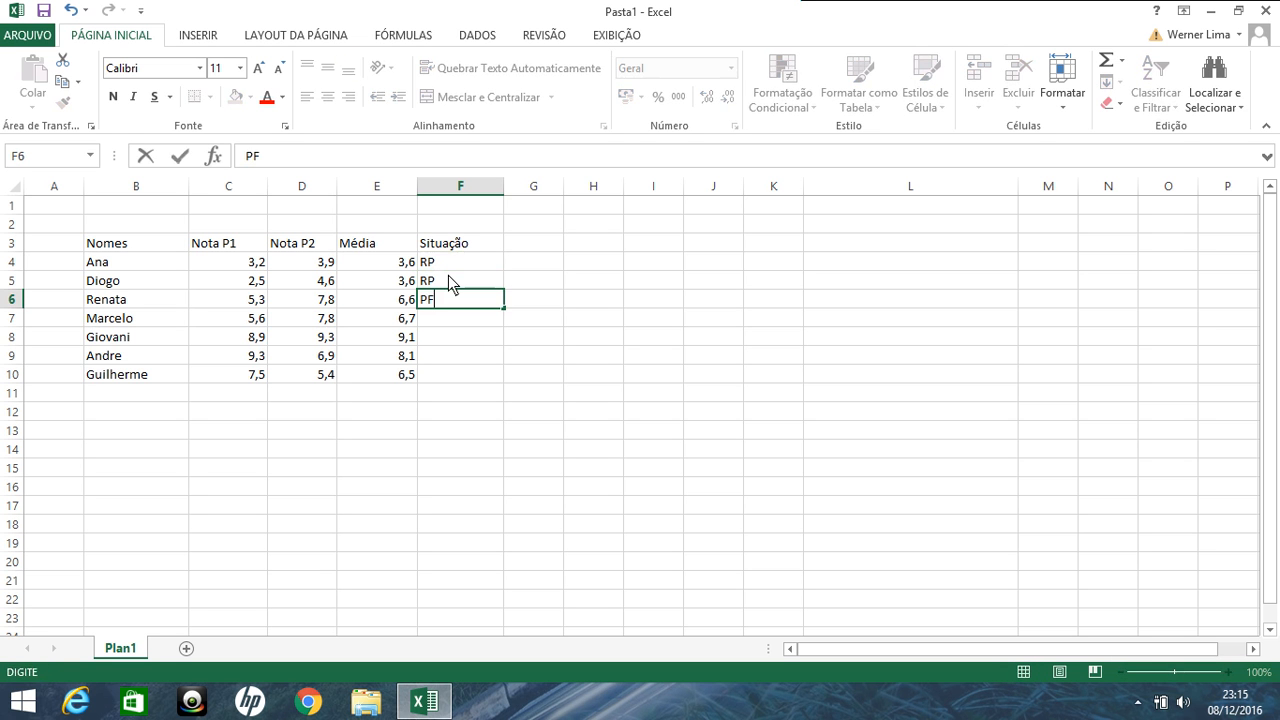
{"action": "key", "text": "Return"}
{"action": "type", "text": "PF"}
{"action": "key", "text": "Return"}
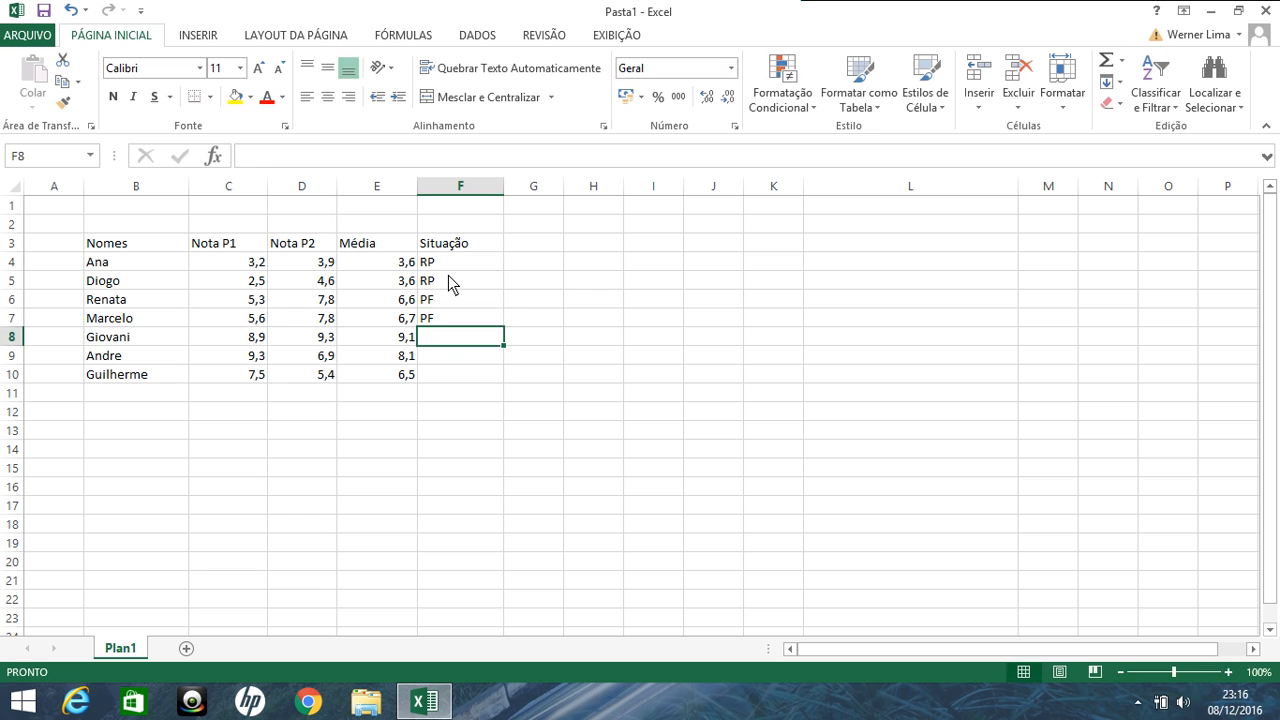
{"action": "type", "text": "AP"}
{"action": "key", "text": "Return"}
{"action": "type", "text": "AP"}
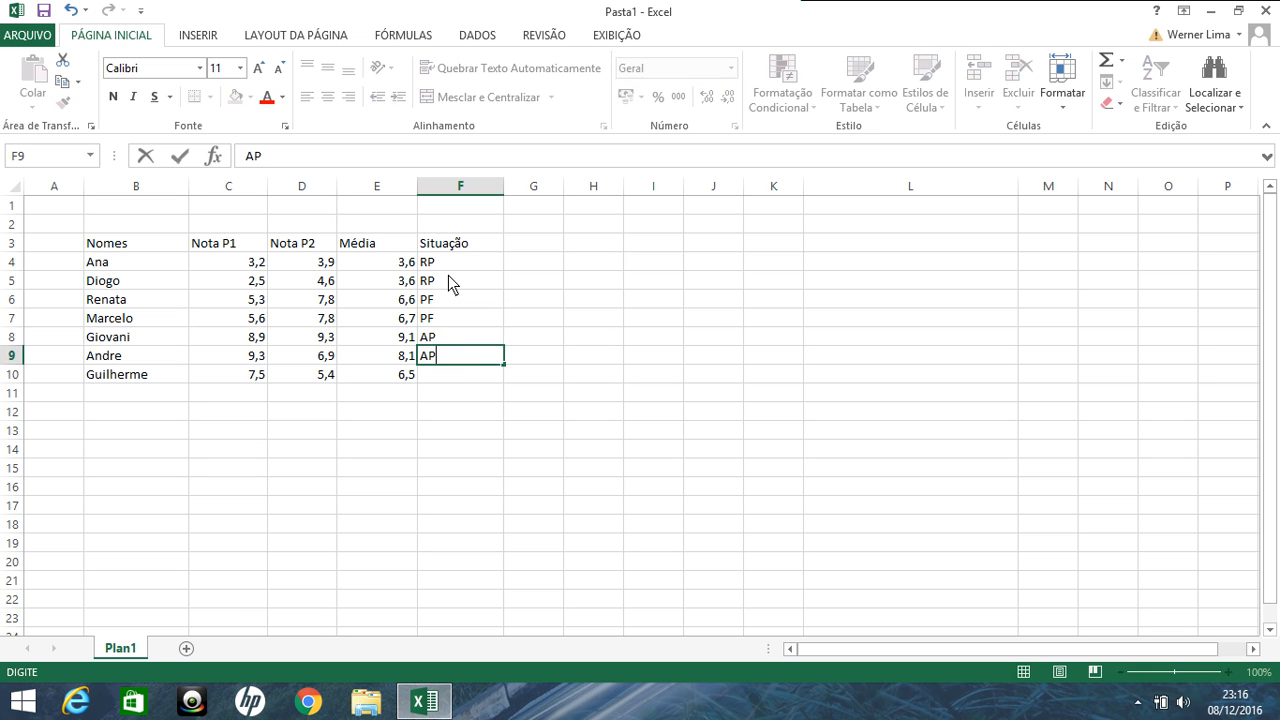
{"action": "key", "text": "Return"}
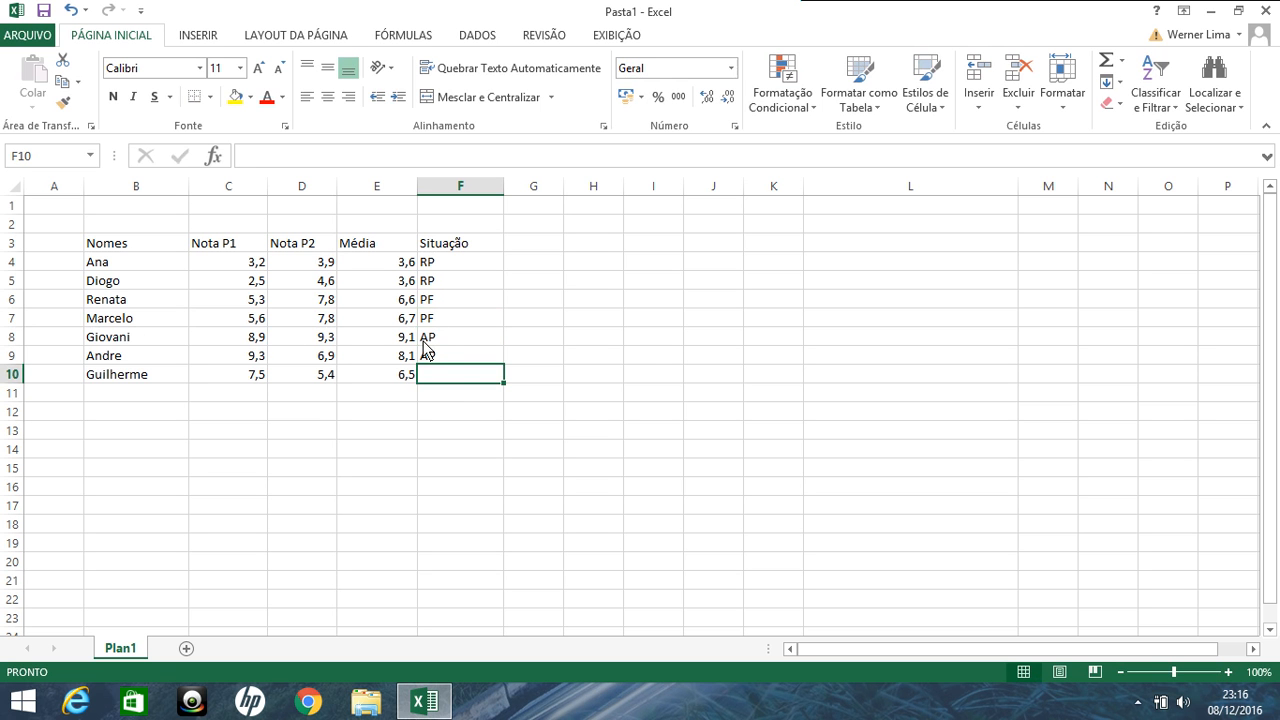
{"action": "type", "text": "PF"}
{"action": "key", "text": "Return"}
{"action": "left_click_drag", "start_coordinate": [470, 263], "coordinate": [603, 316]}
{"action": "left_click", "coordinate": [595, 410]}
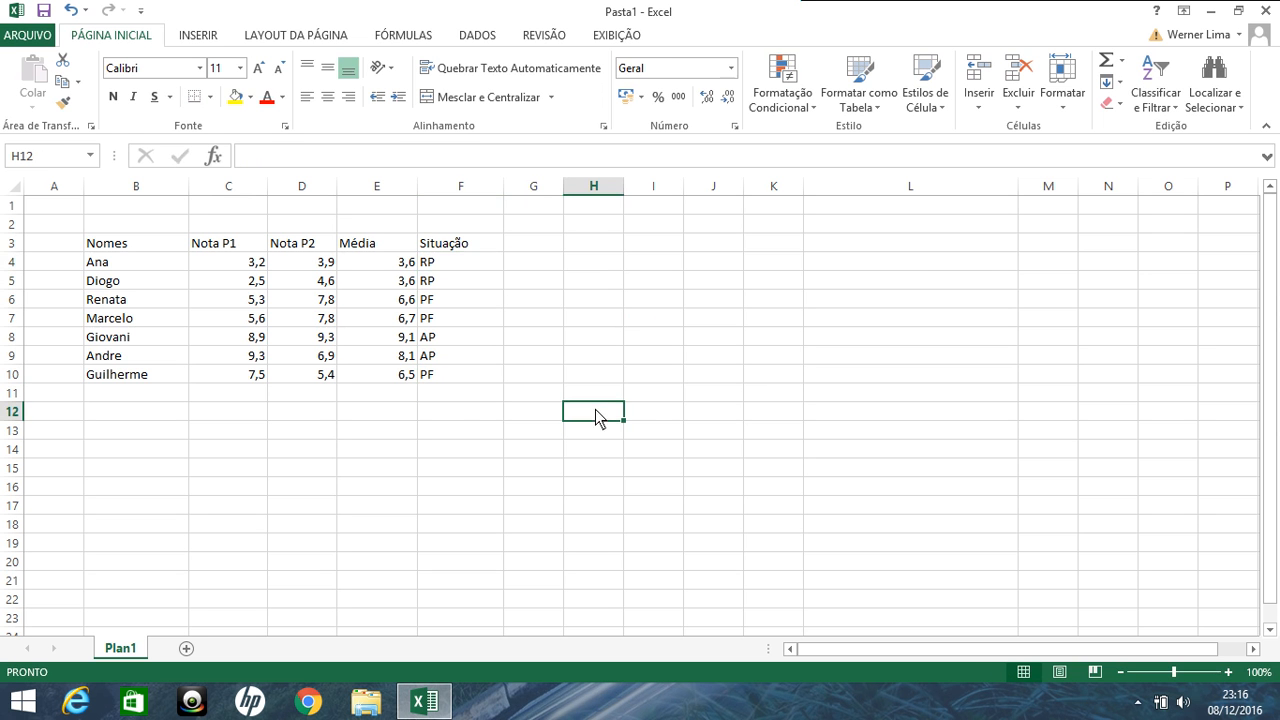
{"action": "right_click", "coordinate": [458, 415]}
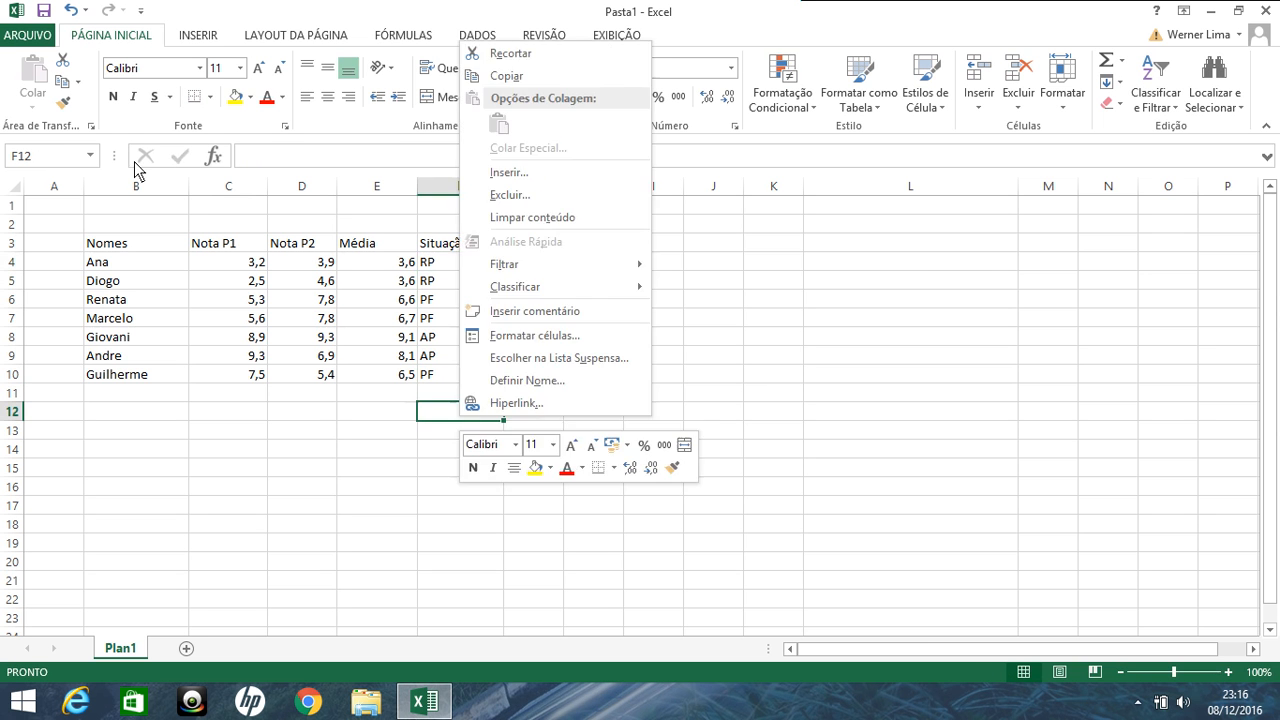
{"action": "key", "text": "Escape"}
{"action": "left_click", "coordinate": [350, 341]}
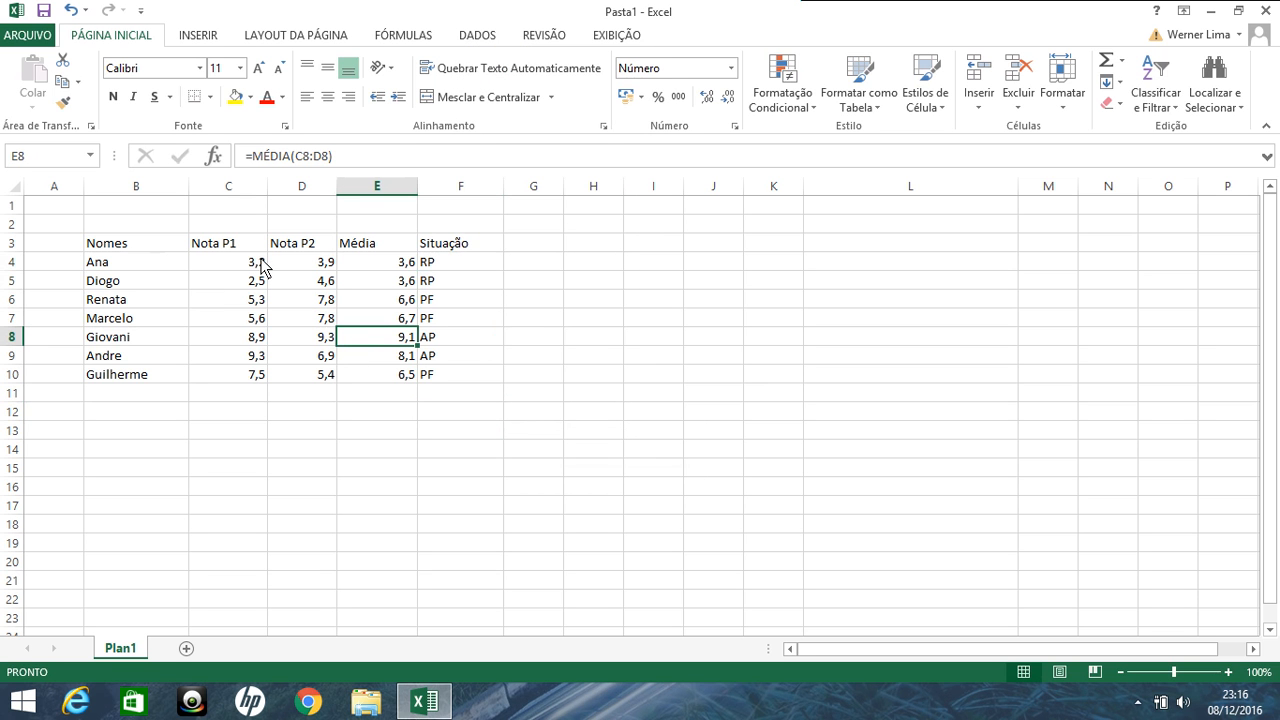
- Apply all borders to the whole grade table in B3 to F10
{"action": "left_click", "coordinate": [153, 240]}
{"action": "left_click_drag", "start_coordinate": [152, 240], "coordinate": [449, 372]}
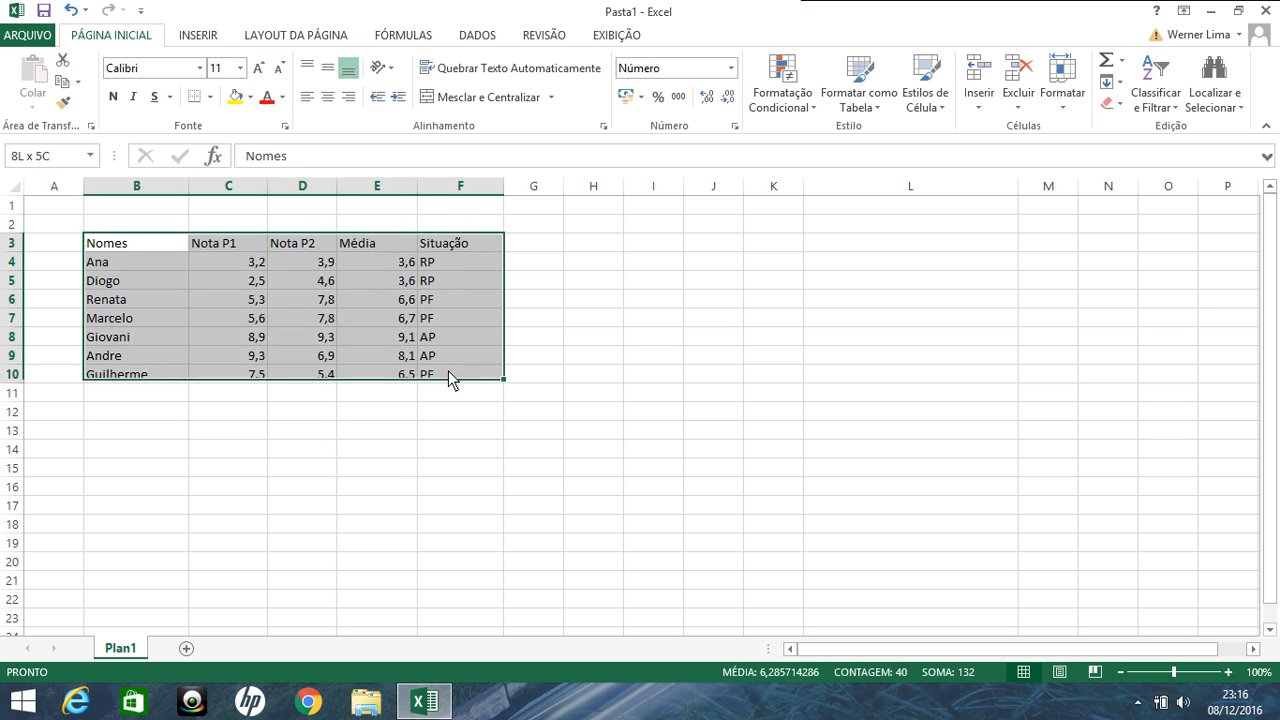
{"action": "left_click", "coordinate": [211, 97]}
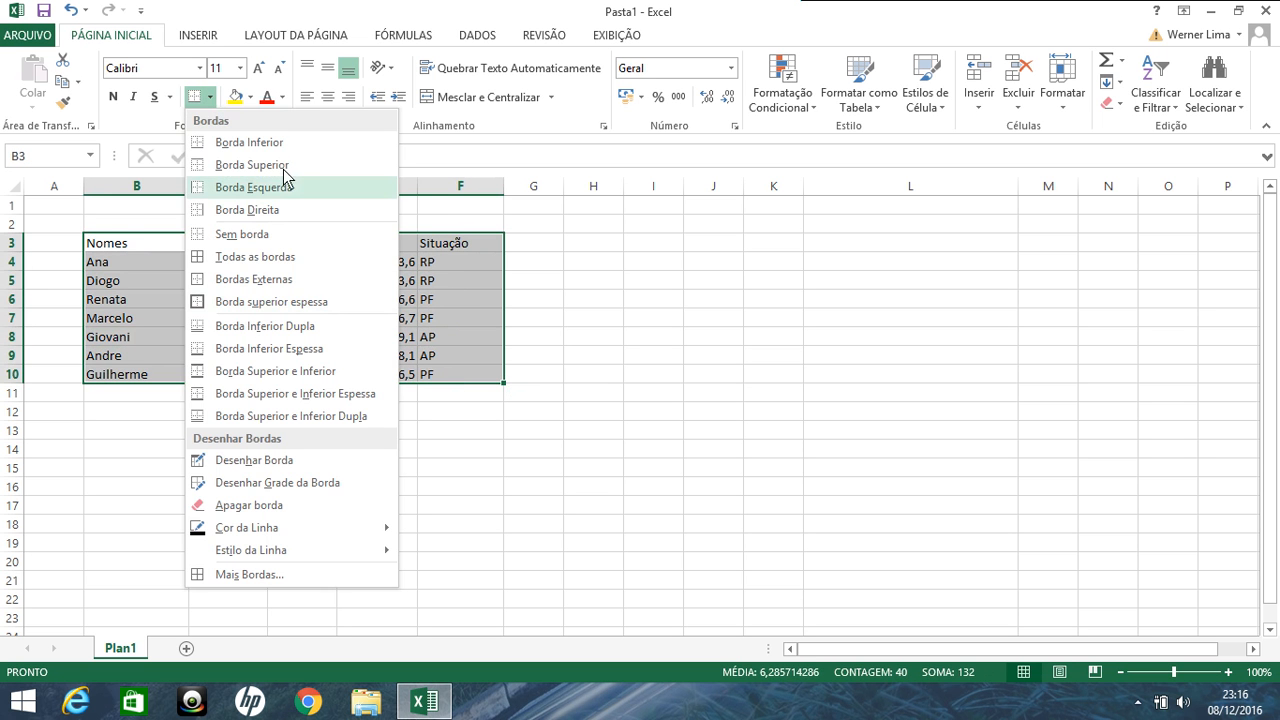
{"action": "left_click", "coordinate": [268, 258]}
{"action": "left_click", "coordinate": [608, 284]}
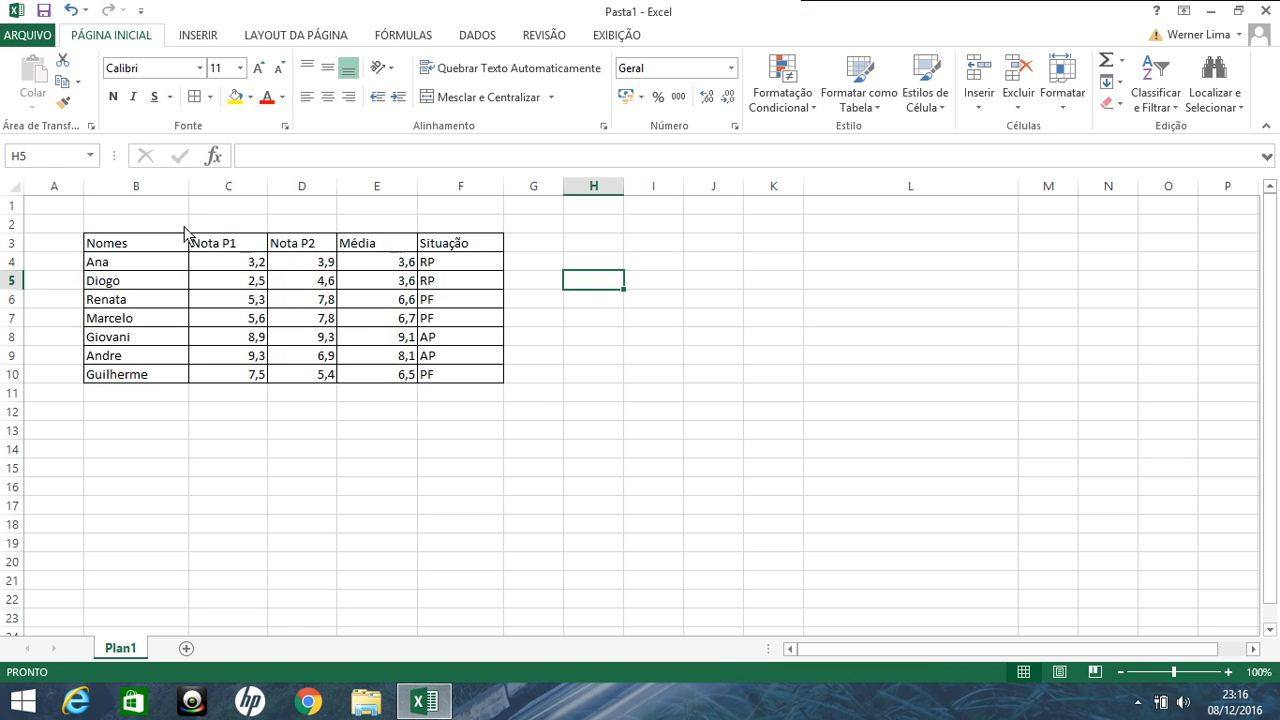
- Make the table's header row, B3 to F3, bold
{"action": "left_click", "coordinate": [140, 250]}
{"action": "left_click_drag", "start_coordinate": [140, 252], "coordinate": [434, 258]}
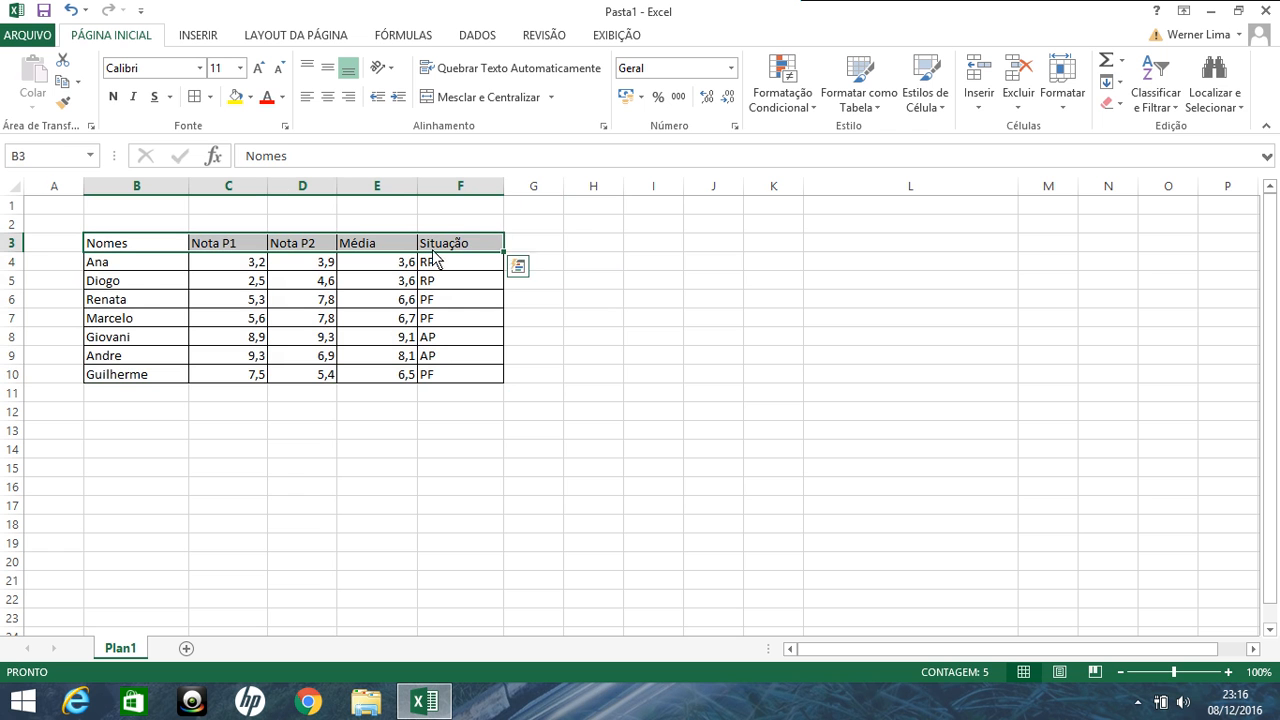
{"action": "left_click", "coordinate": [114, 97]}
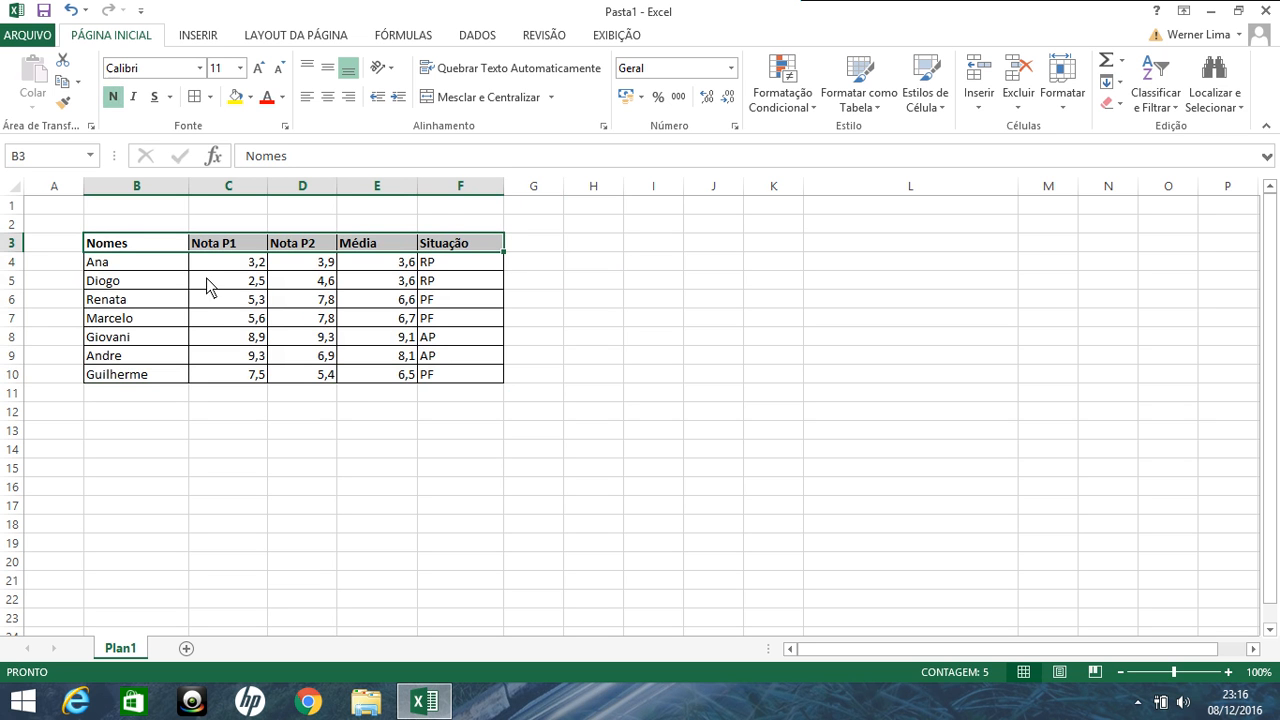
{"action": "left_click", "coordinate": [207, 316]}
- Set the font colour of the student names in B4 to B10 to a darker theme blue
{"action": "left_click_drag", "start_coordinate": [160, 262], "coordinate": [157, 374]}
{"action": "left_click", "coordinate": [283, 98]}
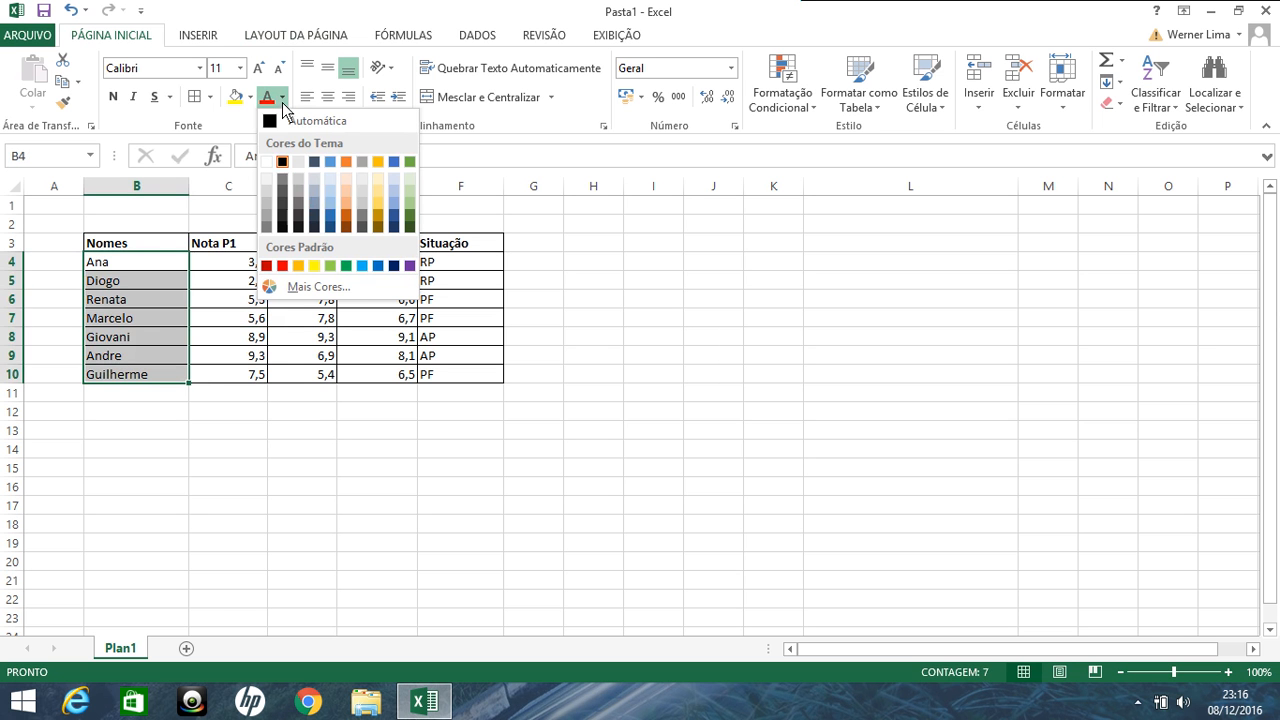
{"action": "left_click", "coordinate": [333, 220]}
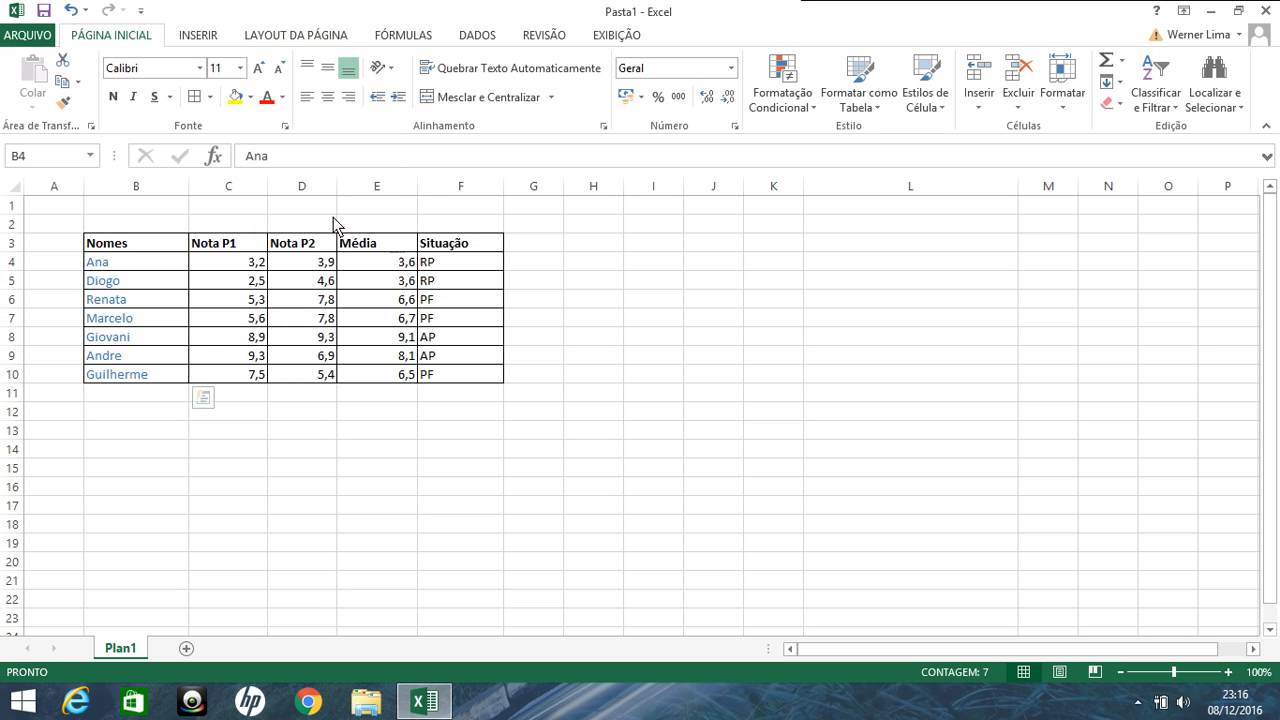
{"action": "left_click", "coordinate": [640, 285]}
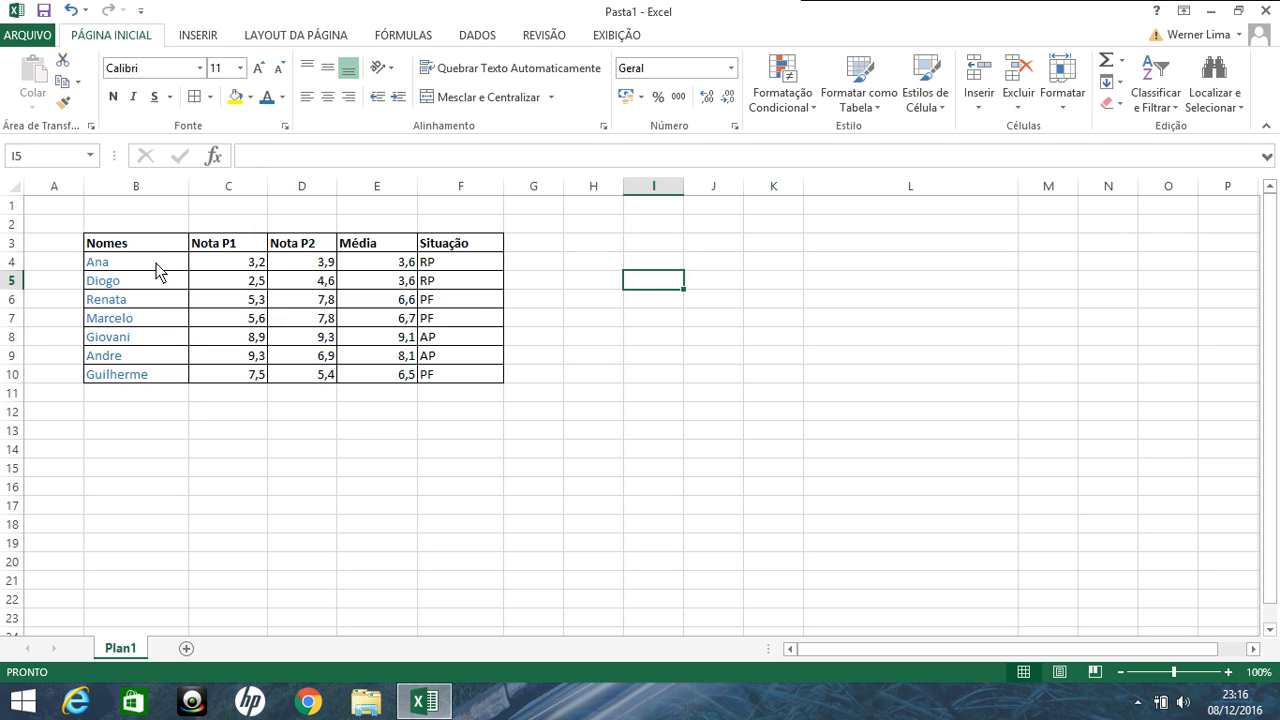
- Fill the alternating table rows 4, 6, 8 and 10, columns B to F, with light orange
{"action": "left_click_drag", "start_coordinate": [157, 265], "coordinate": [432, 268]}
{"action": "left_click_drag", "start_coordinate": [151, 300], "coordinate": [437, 306]}
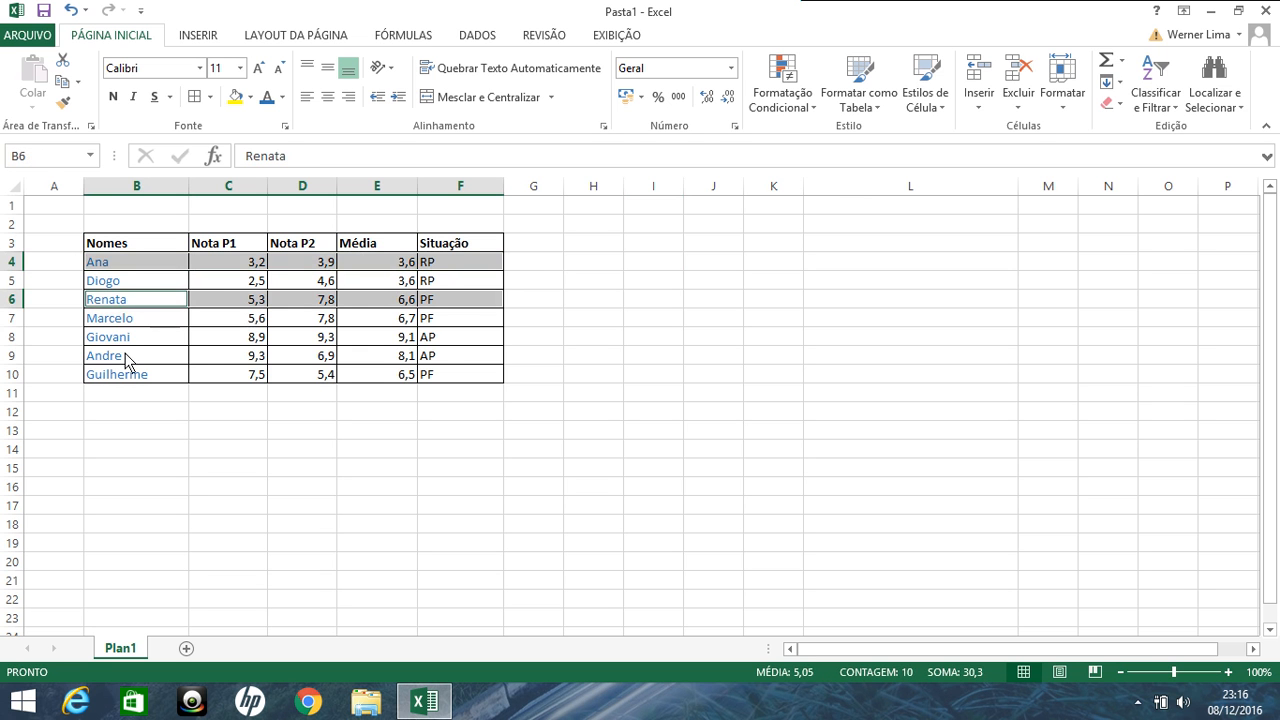
{"action": "left_click_drag", "start_coordinate": [125, 342], "coordinate": [432, 342]}
{"action": "left_click_drag", "start_coordinate": [105, 376], "coordinate": [444, 375]}
{"action": "left_click", "coordinate": [250, 97]}
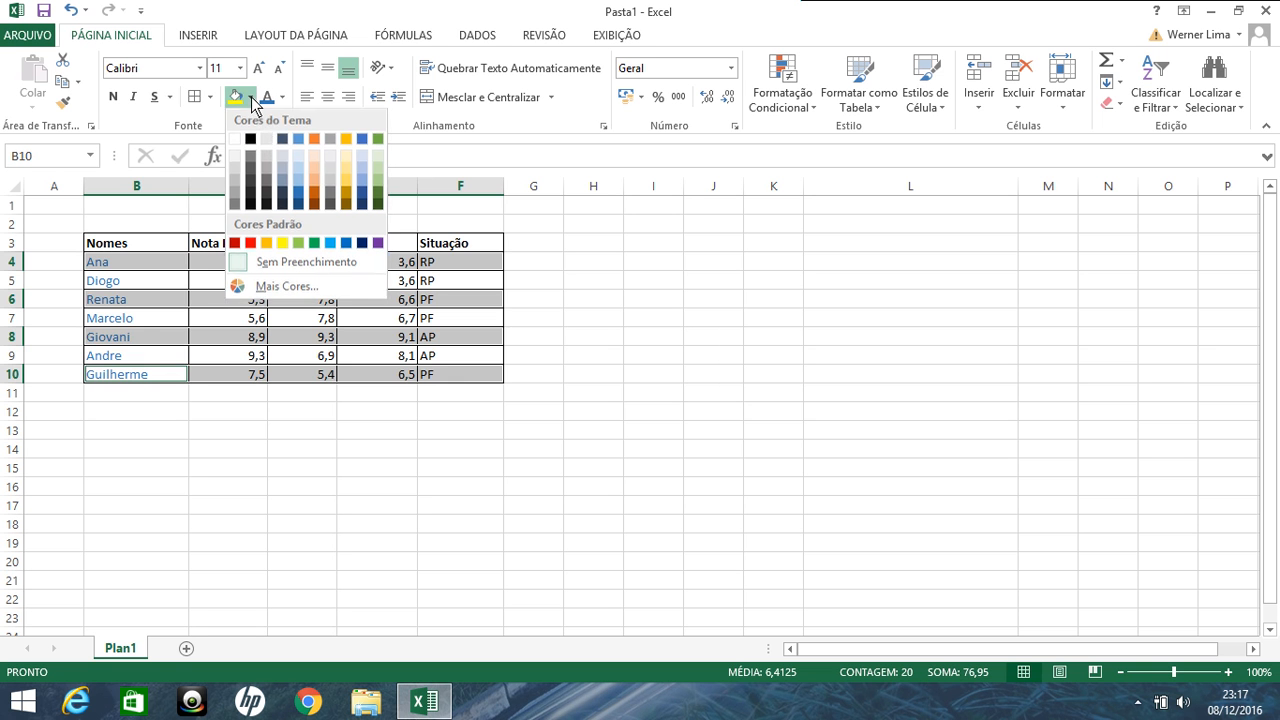
{"action": "left_click", "coordinate": [316, 182]}
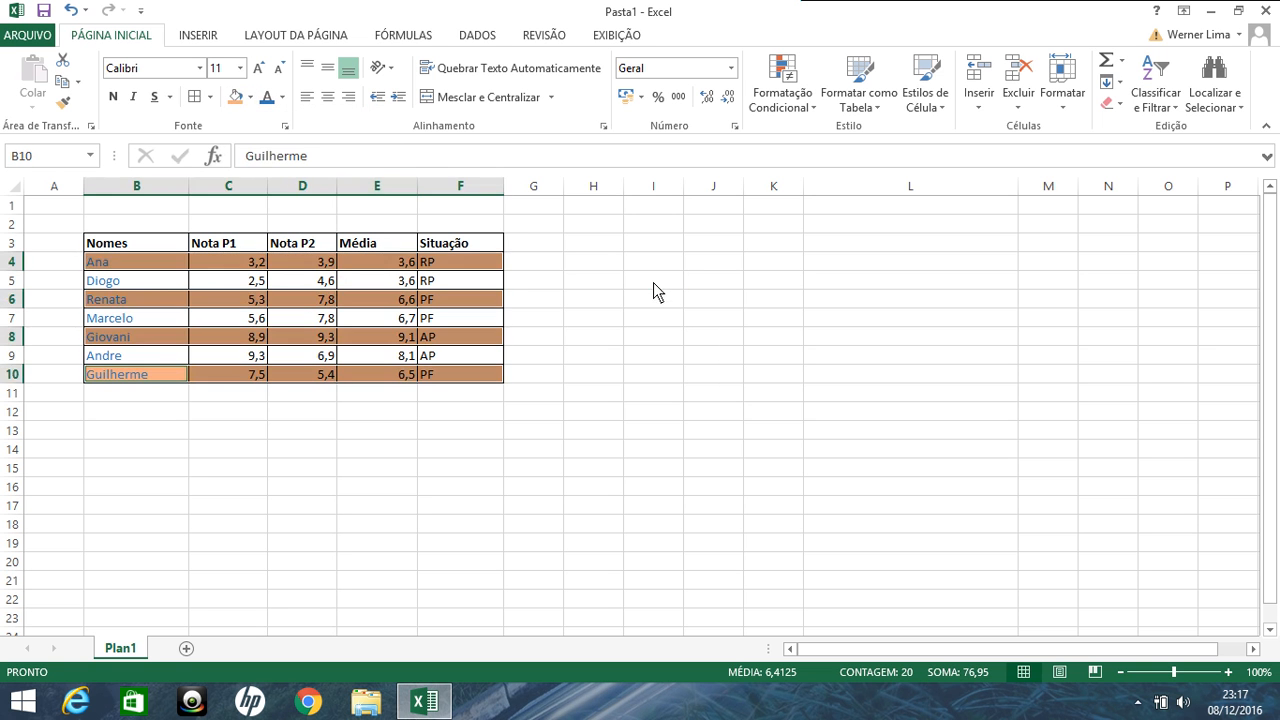
- Fill the remaining student rows 5, 7 and 9, columns B to F, with light blue-gray
{"action": "left_click", "coordinate": [652, 281]}
{"action": "left_click_drag", "start_coordinate": [153, 282], "coordinate": [430, 292]}
{"action": "left_click_drag", "start_coordinate": [125, 318], "coordinate": [470, 318]}
{"action": "left_click_drag", "start_coordinate": [168, 357], "coordinate": [461, 362]}
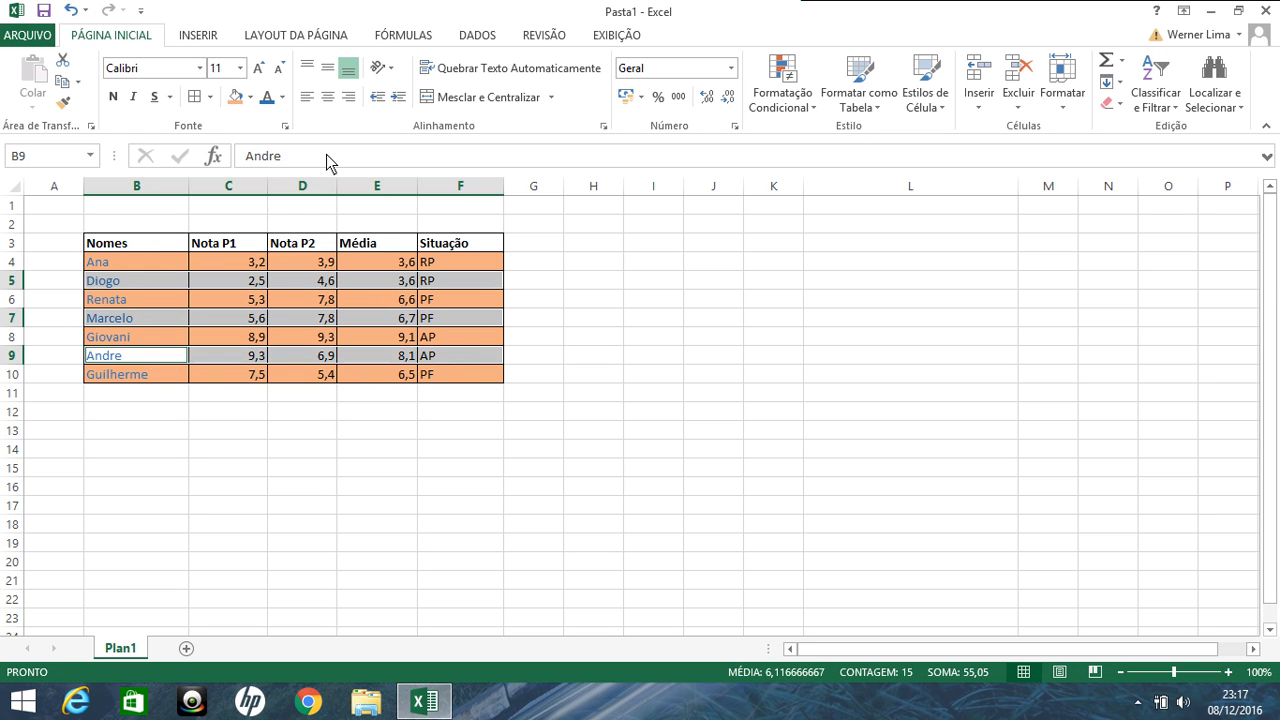
{"action": "left_click", "coordinate": [250, 97]}
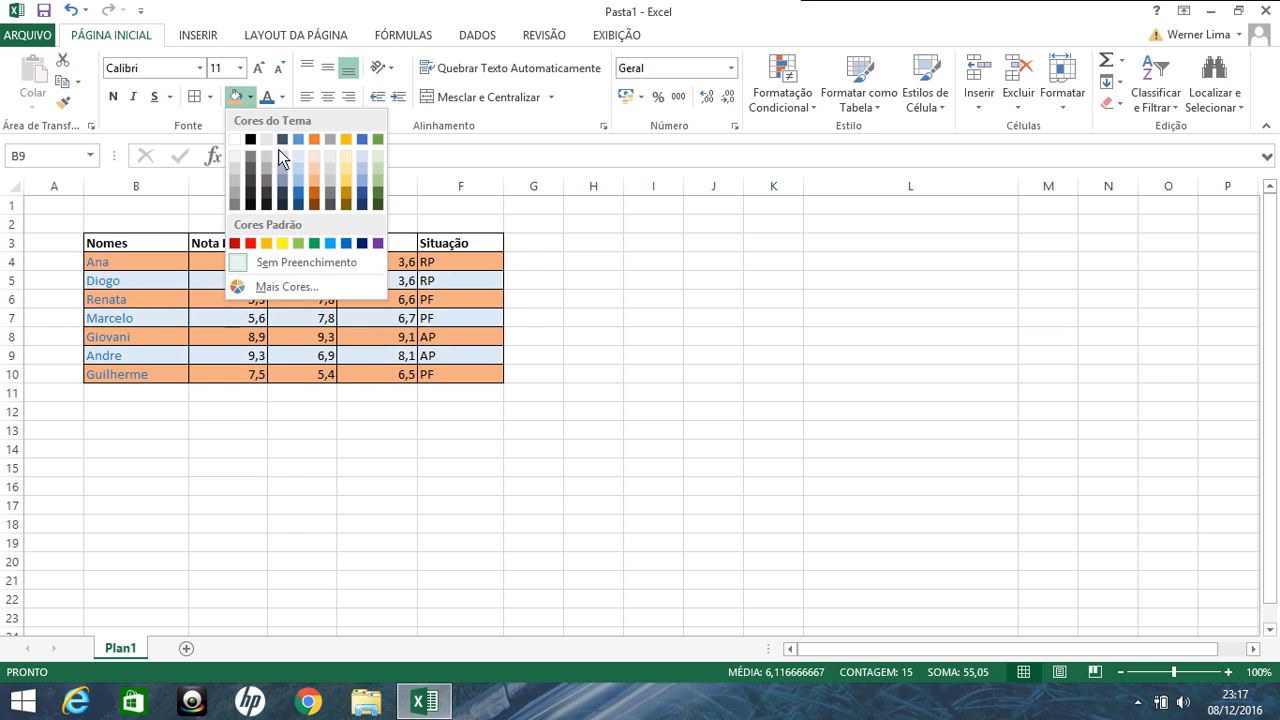
{"action": "left_click", "coordinate": [277, 150]}
{"action": "left_click", "coordinate": [714, 355]}
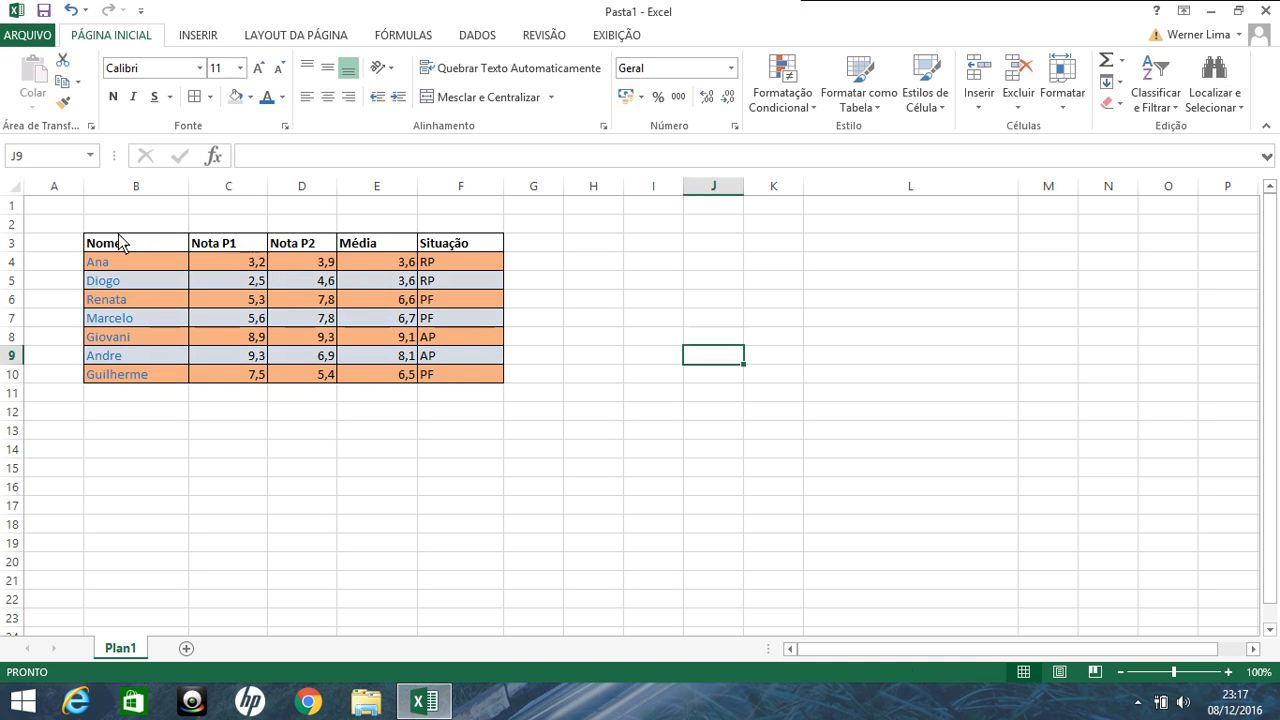
- Set the font colour of the student names in B4 to B10 back to automatic
{"action": "left_click_drag", "start_coordinate": [120, 262], "coordinate": [140, 375]}
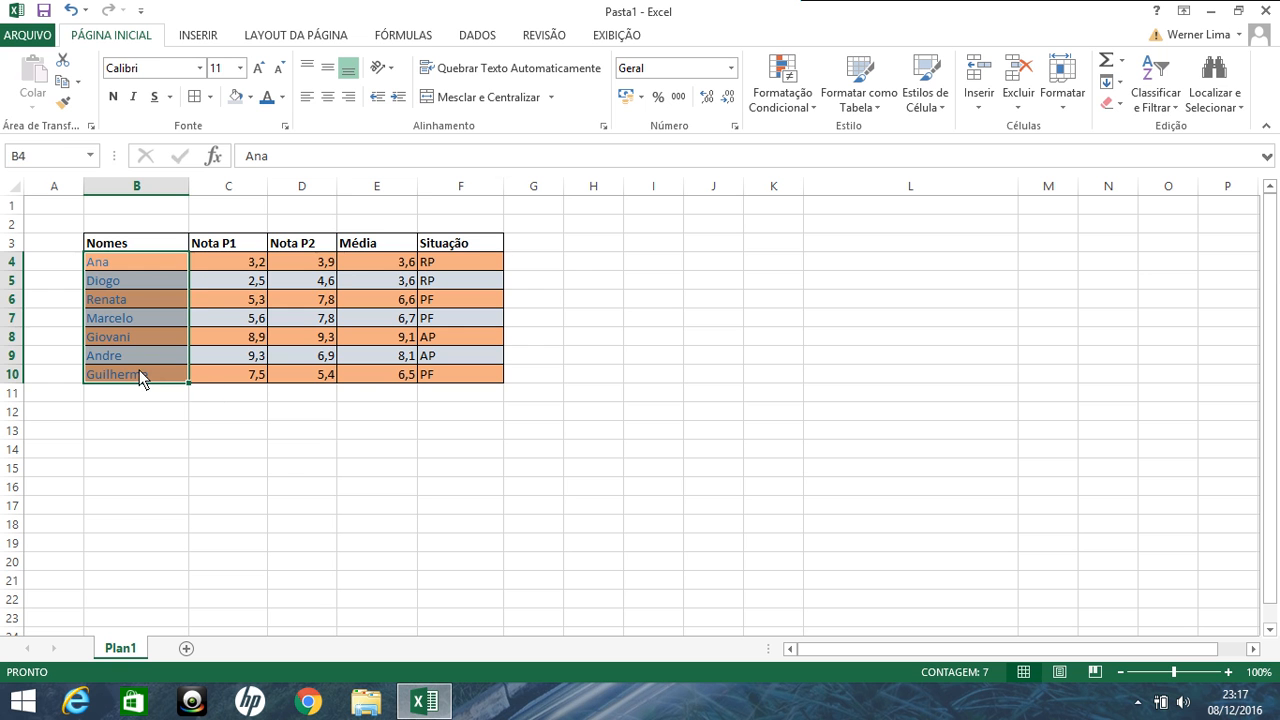
{"action": "left_click", "coordinate": [282, 97]}
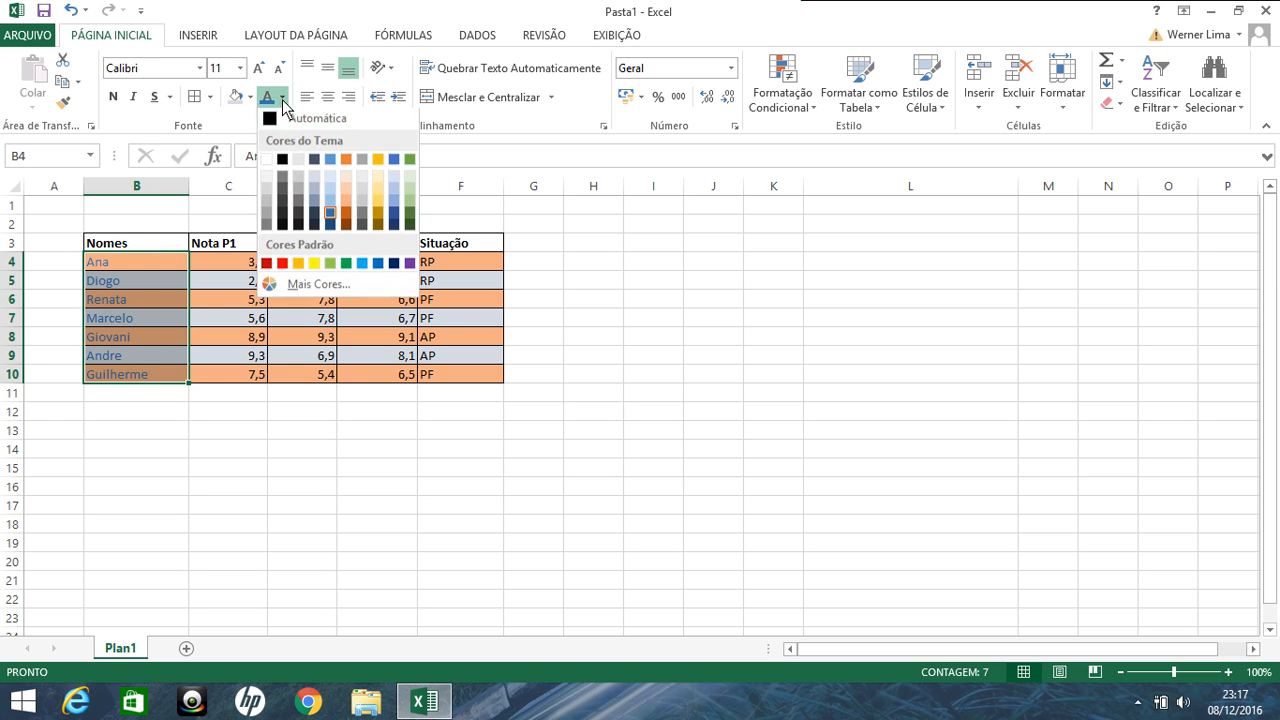
{"action": "left_click", "coordinate": [290, 120]}
{"action": "left_click", "coordinate": [609, 288]}
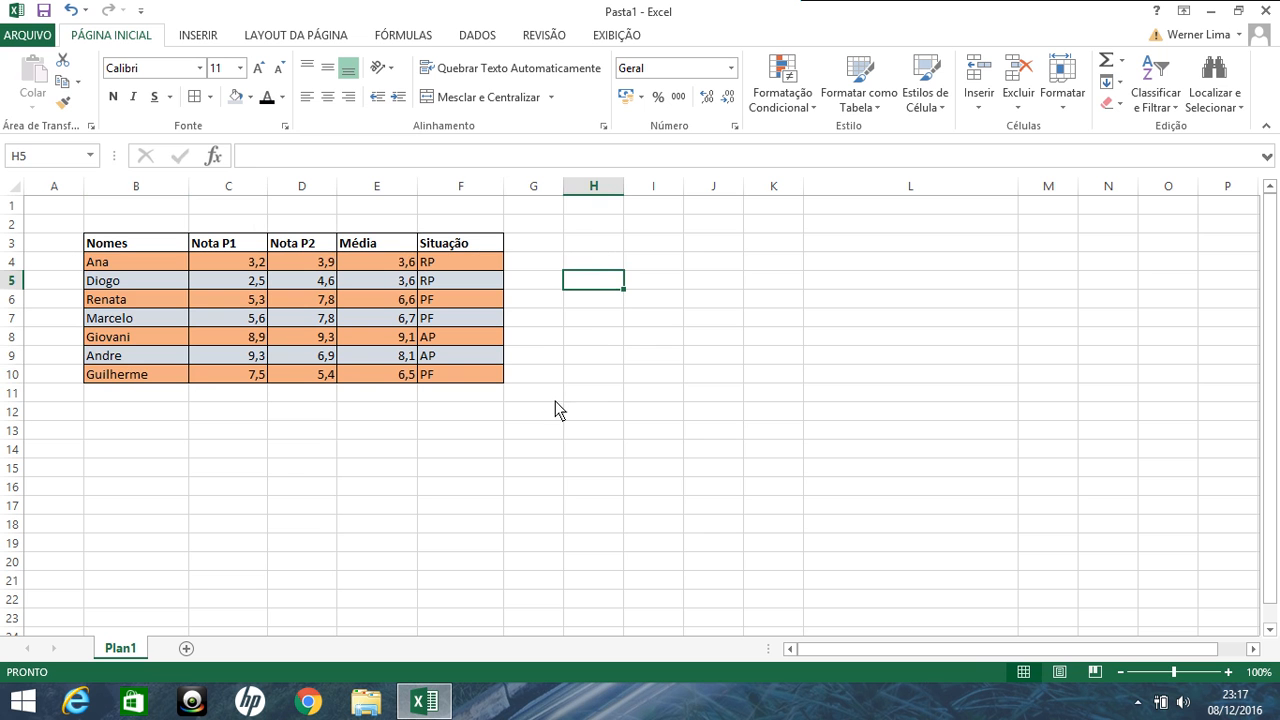
- Center the status values in F4 to F10 horizontally
{"action": "left_click", "coordinate": [503, 377]}
{"action": "left_click_drag", "start_coordinate": [489, 263], "coordinate": [471, 370]}
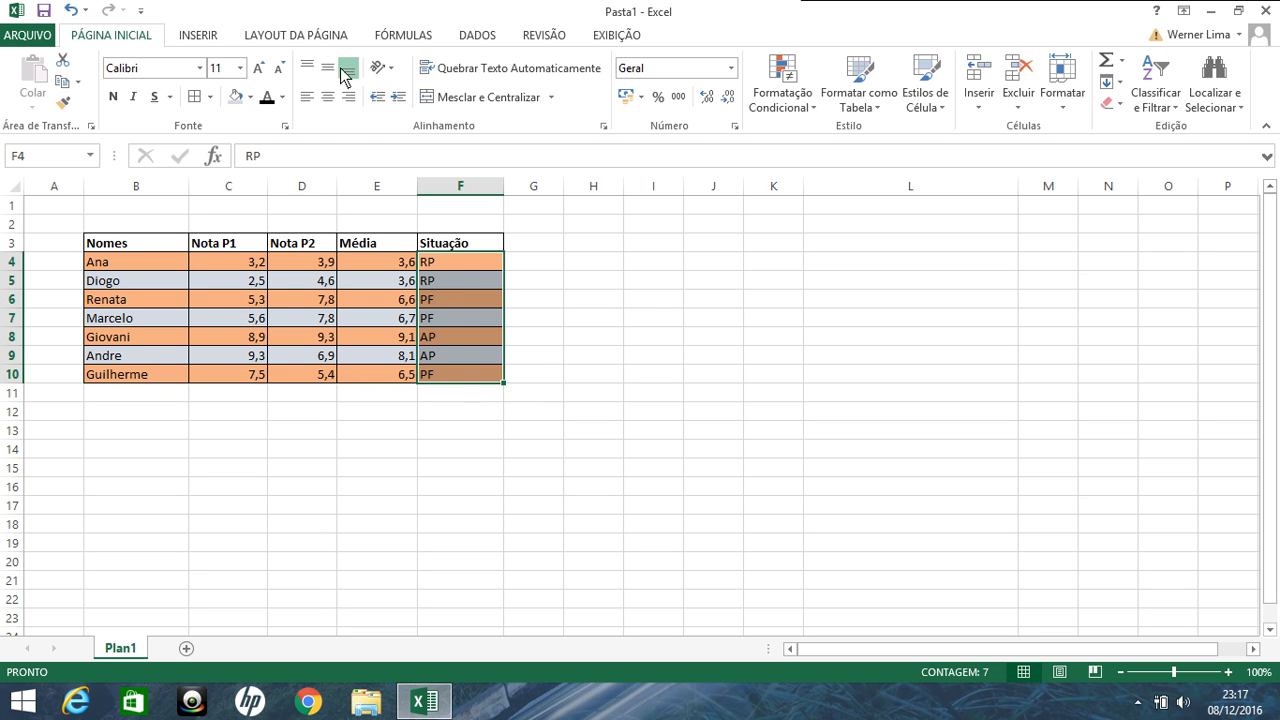
{"action": "left_click", "coordinate": [327, 96]}
{"action": "left_click", "coordinate": [648, 343]}
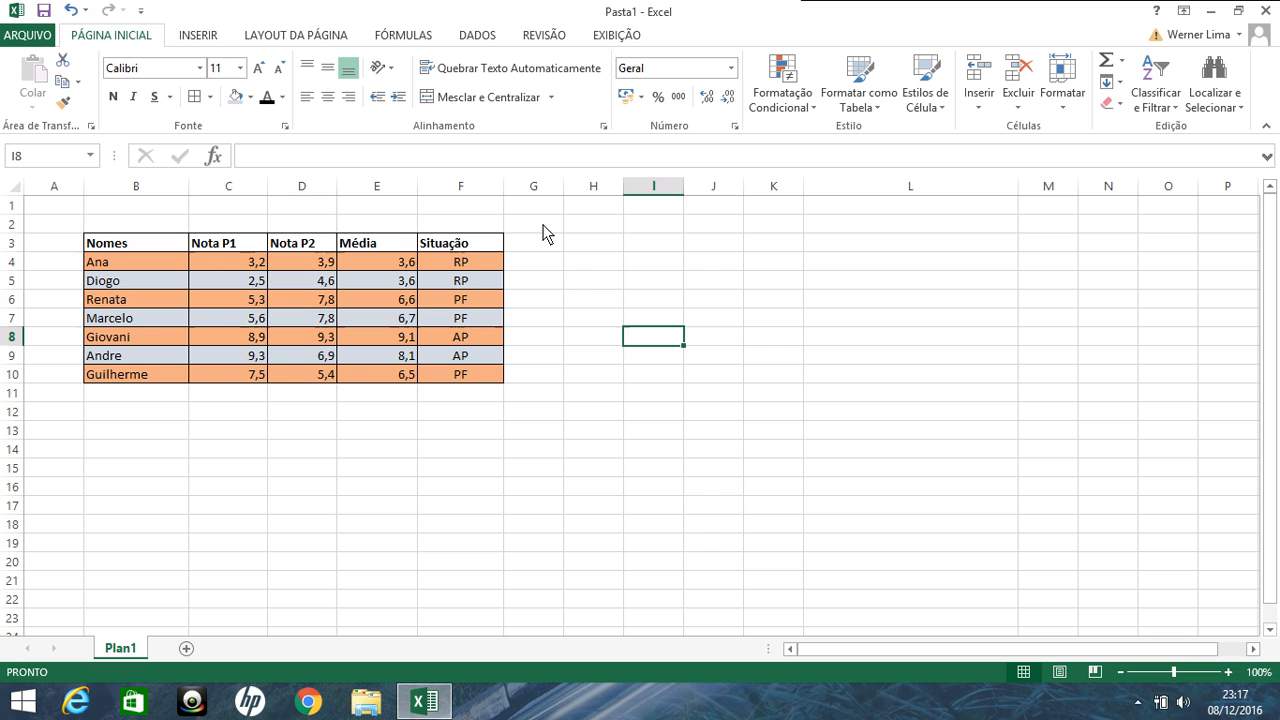
- Fill the status cells F4 to F10 with white
{"action": "left_click", "coordinate": [493, 265]}
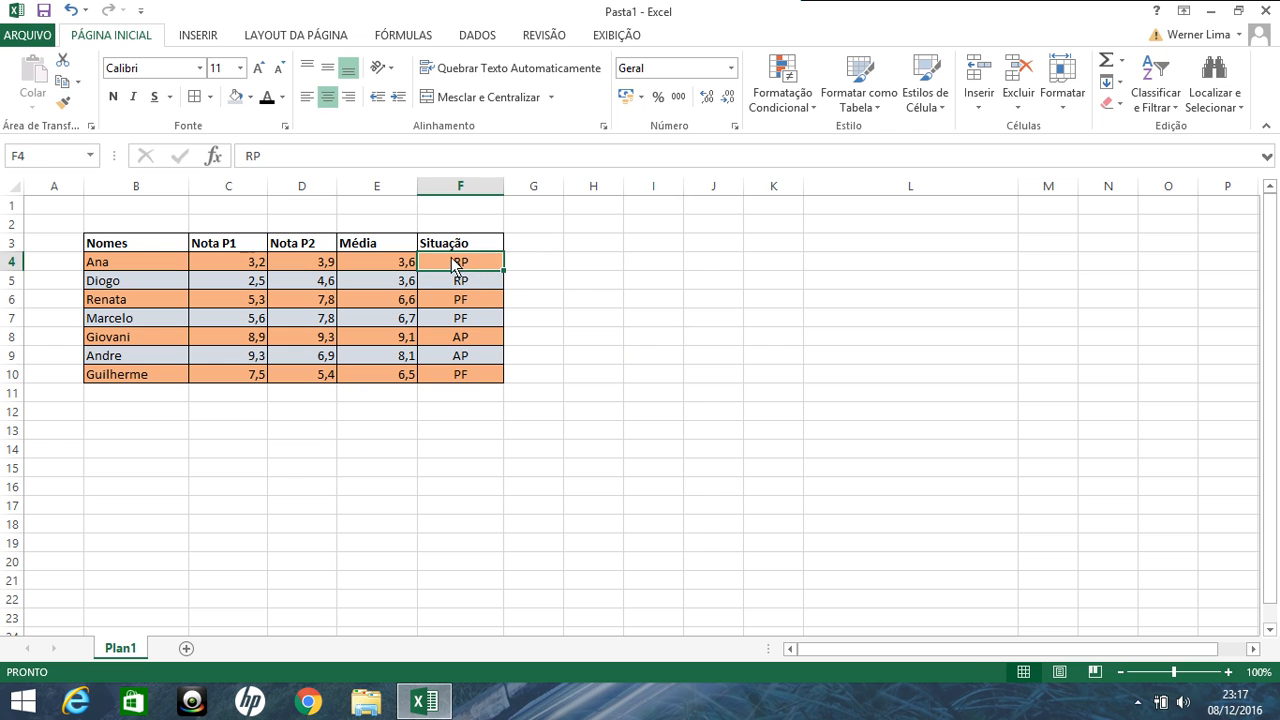
{"action": "left_click_drag", "start_coordinate": [485, 267], "coordinate": [470, 376]}
{"action": "left_click", "coordinate": [251, 97]}
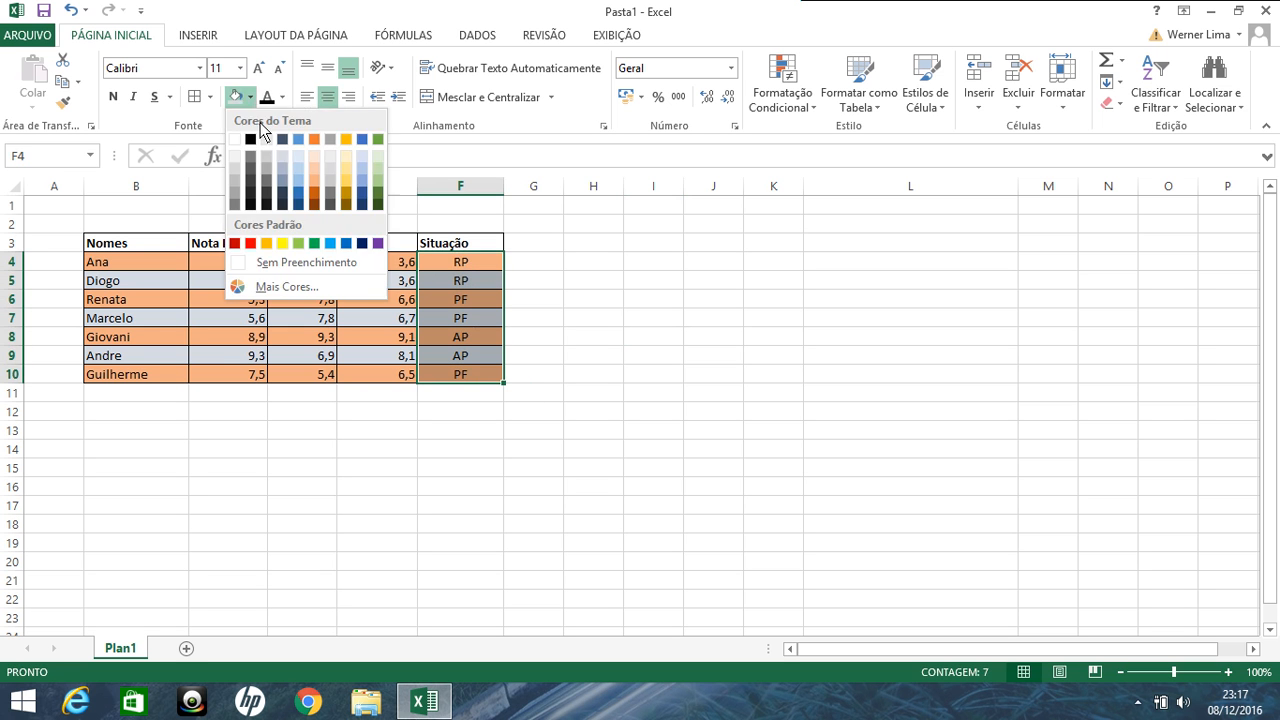
{"action": "left_click", "coordinate": [240, 140]}
{"action": "left_click", "coordinate": [660, 380]}
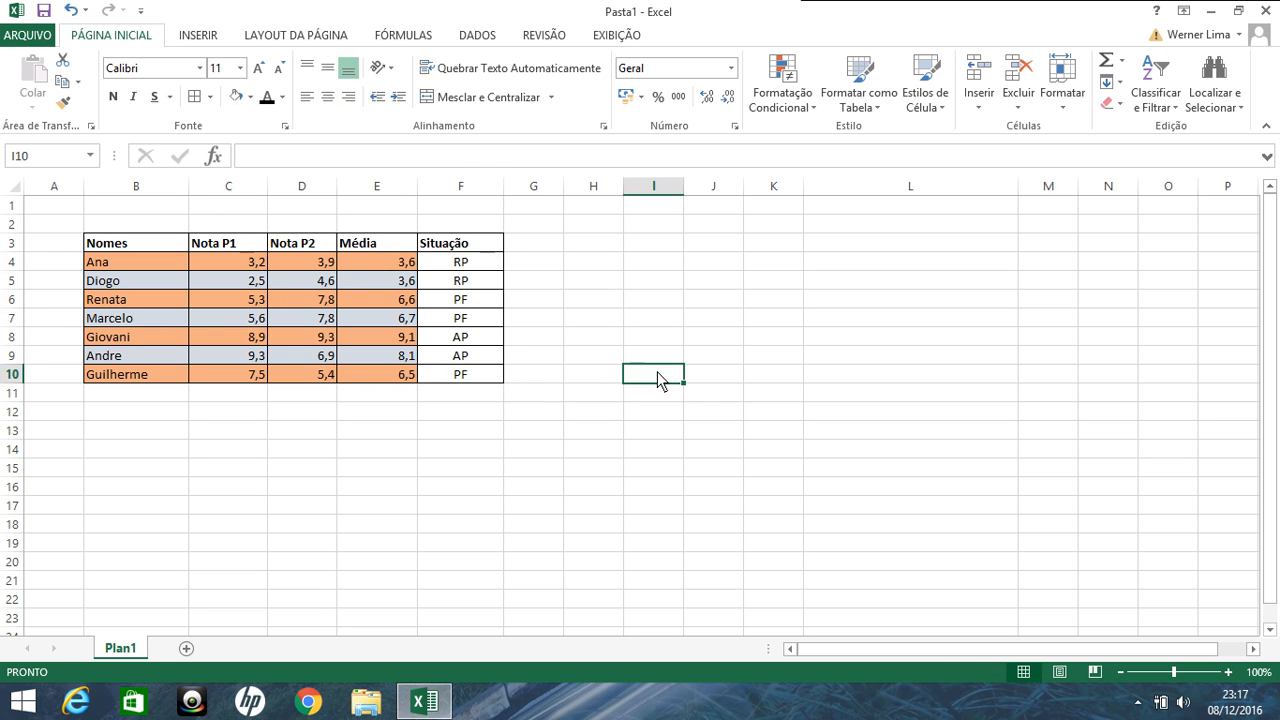
- Center the Situação header in F3 horizontally
{"action": "left_click", "coordinate": [489, 249]}
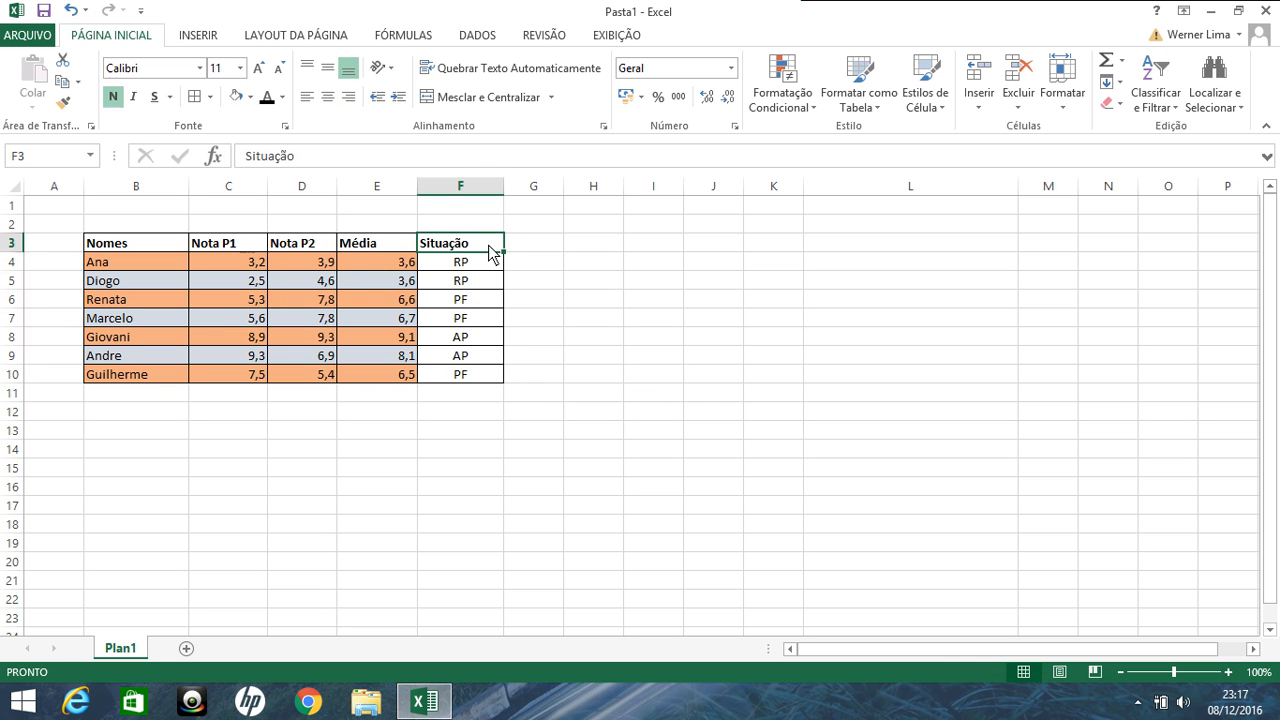
{"action": "left_click", "coordinate": [327, 97]}
{"action": "left_click", "coordinate": [539, 281]}
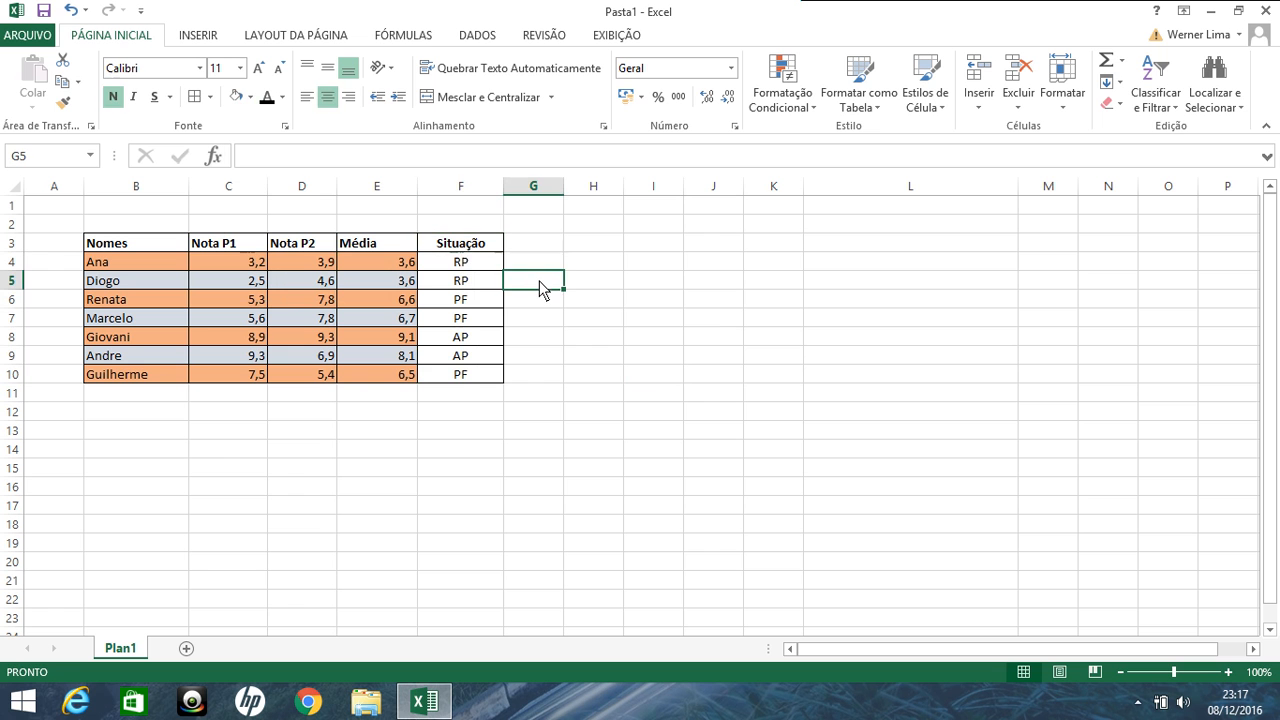
{"action": "left_click", "coordinate": [467, 263]}
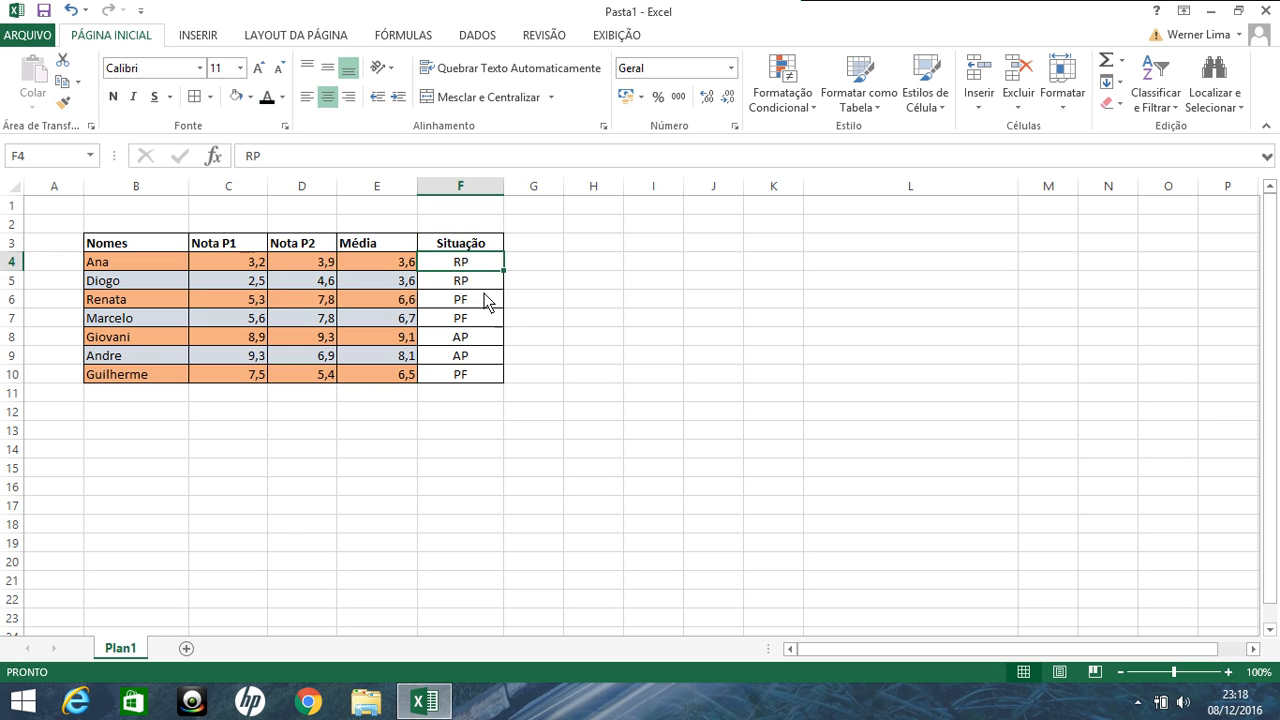
{"action": "left_click", "coordinate": [486, 300]}
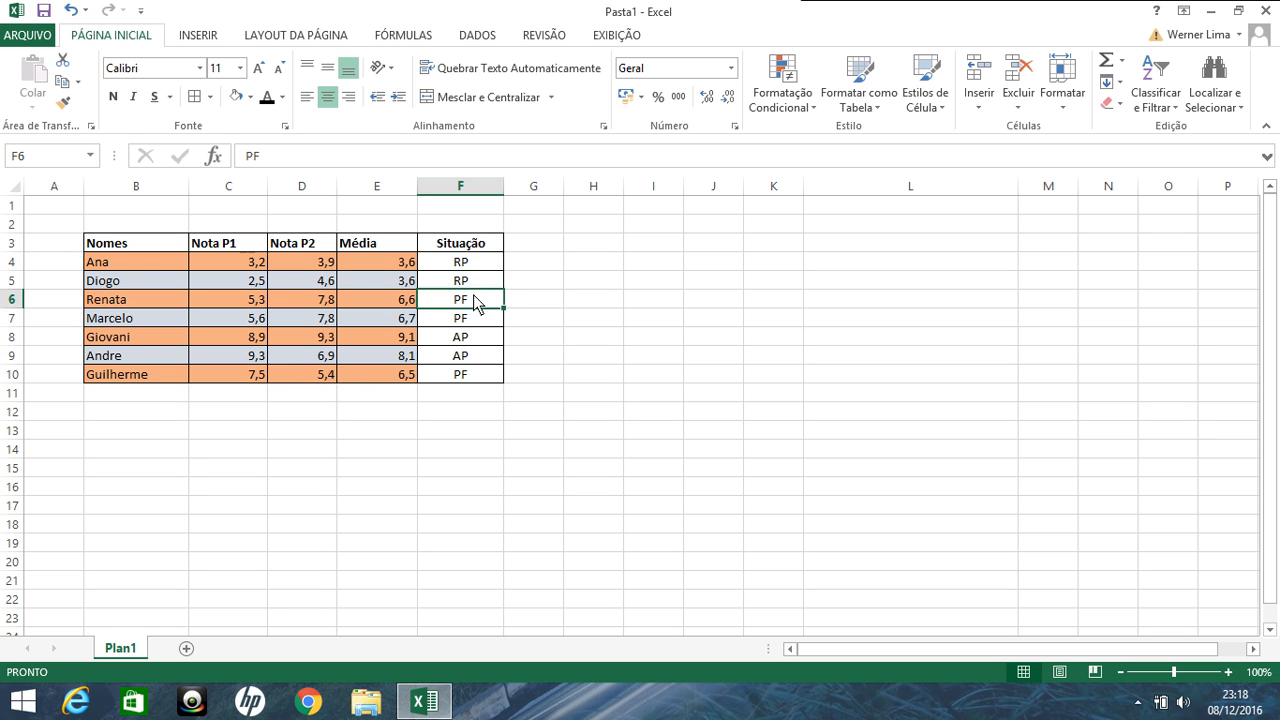
{"action": "left_click", "coordinate": [478, 341]}
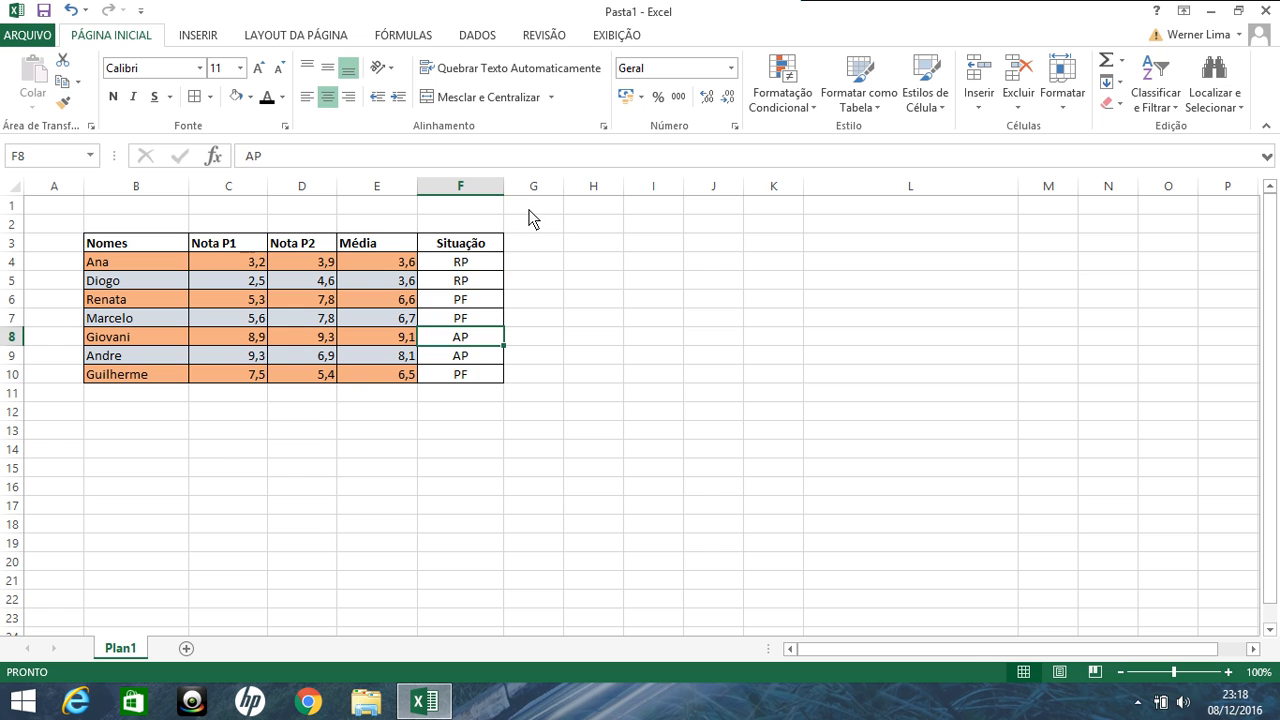
{"action": "left_click_drag", "start_coordinate": [483, 264], "coordinate": [622, 343]}
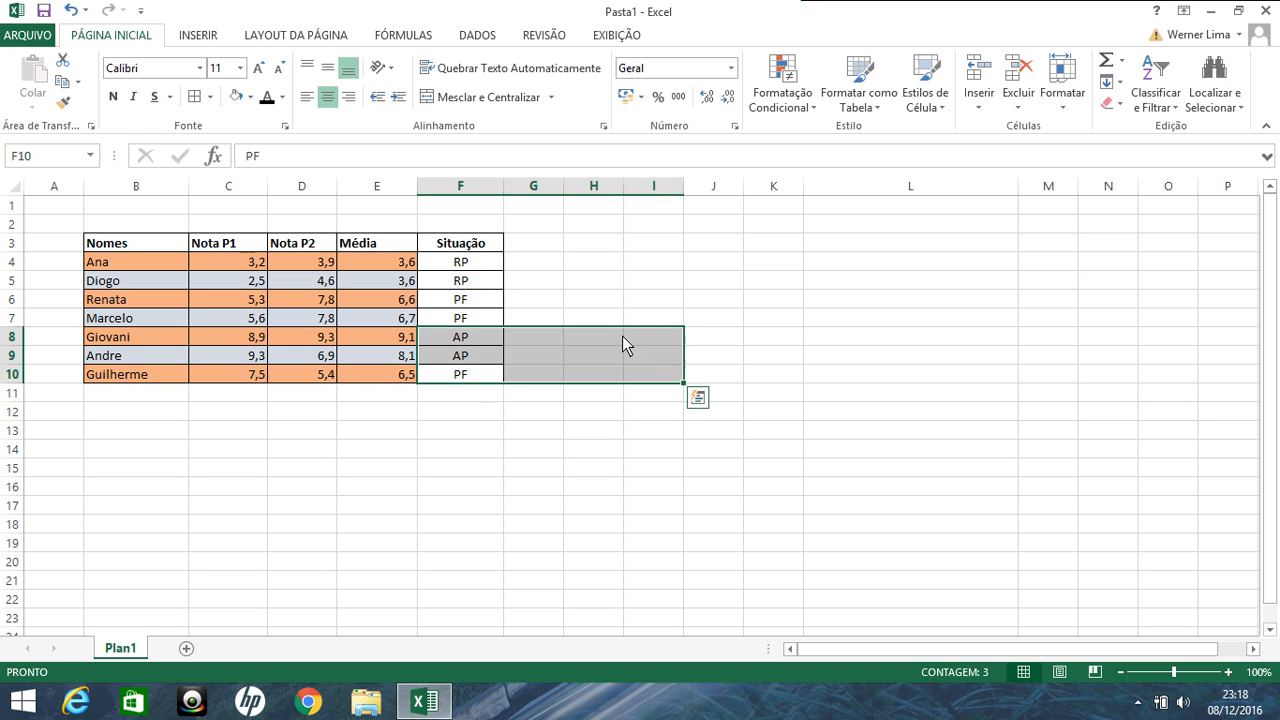
{"action": "left_click", "coordinate": [618, 320]}
- Start a new conditional formatting rule for F4 to F10 that formats only cells whose value is equal to AP
{"action": "mouse_move", "coordinate": [481, 264]}
{"action": "left_mouse_down"}
{"action": "mouse_move", "coordinate": [470, 395]}
{"action": "mouse_move", "coordinate": [476, 263]}
{"action": "left_mouse_up"}
{"action": "left_click", "coordinate": [811, 108]}
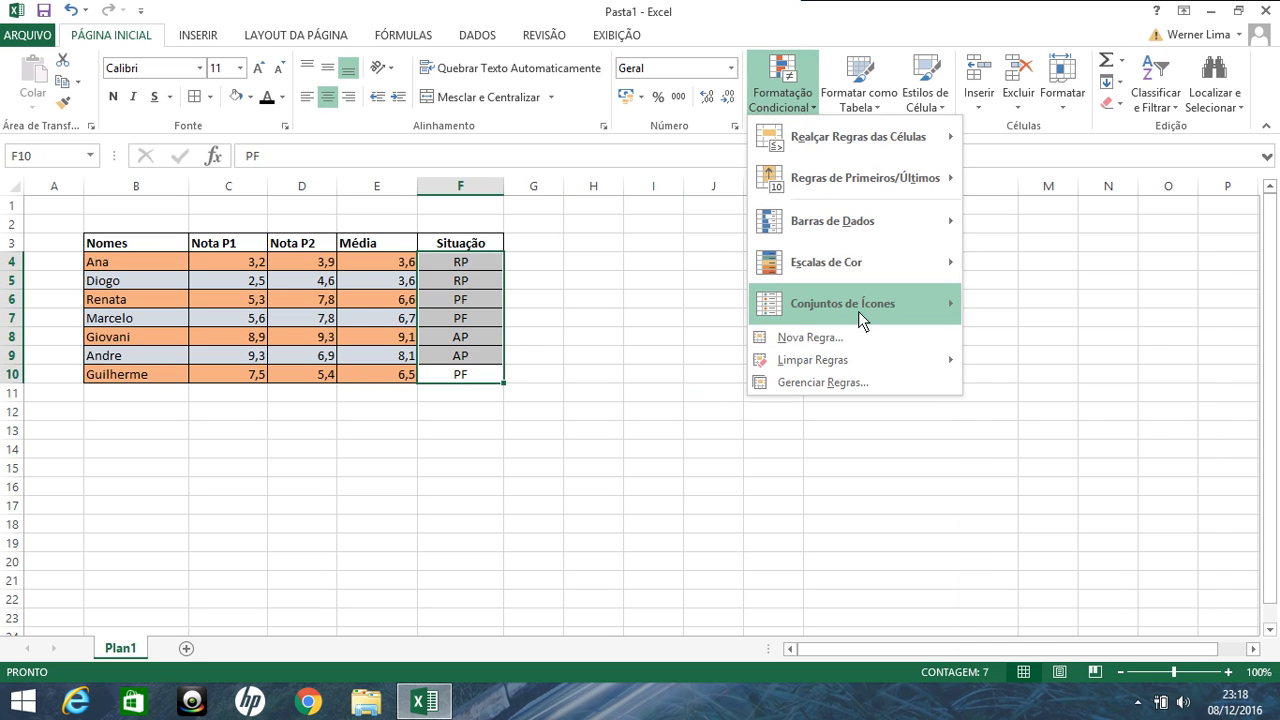
{"action": "left_click", "coordinate": [778, 338]}
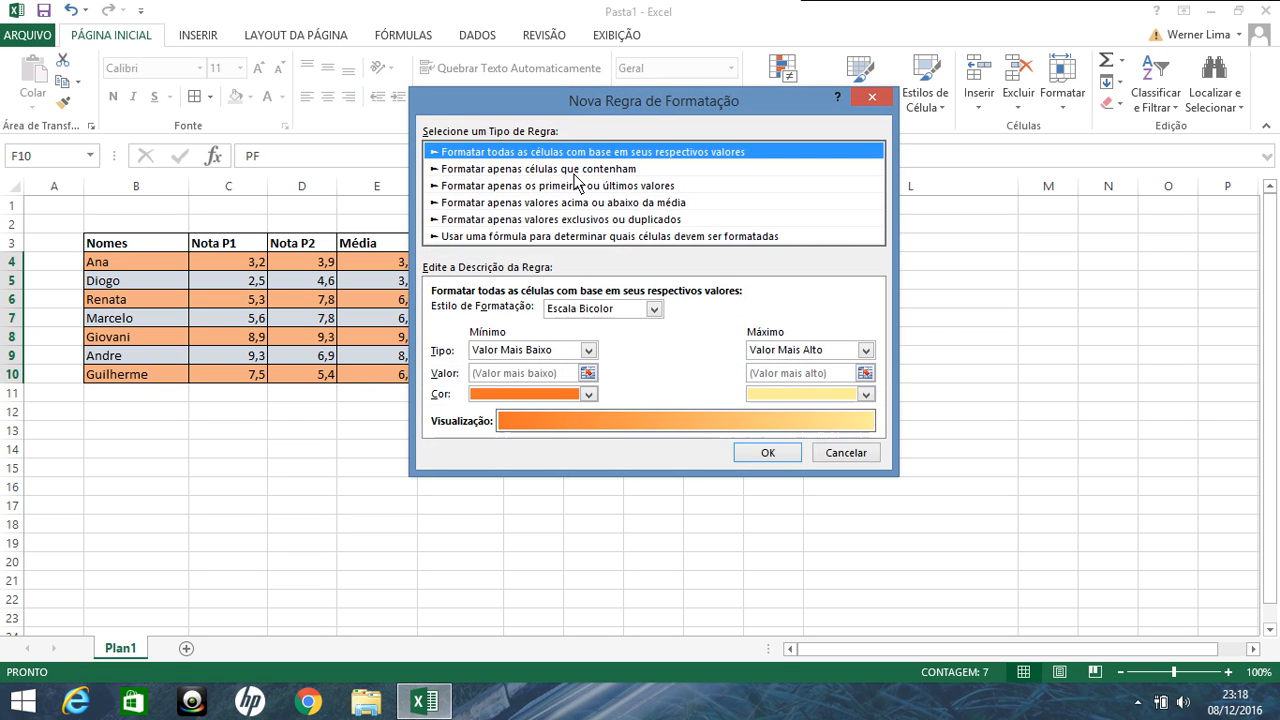
{"action": "left_click", "coordinate": [528, 170]}
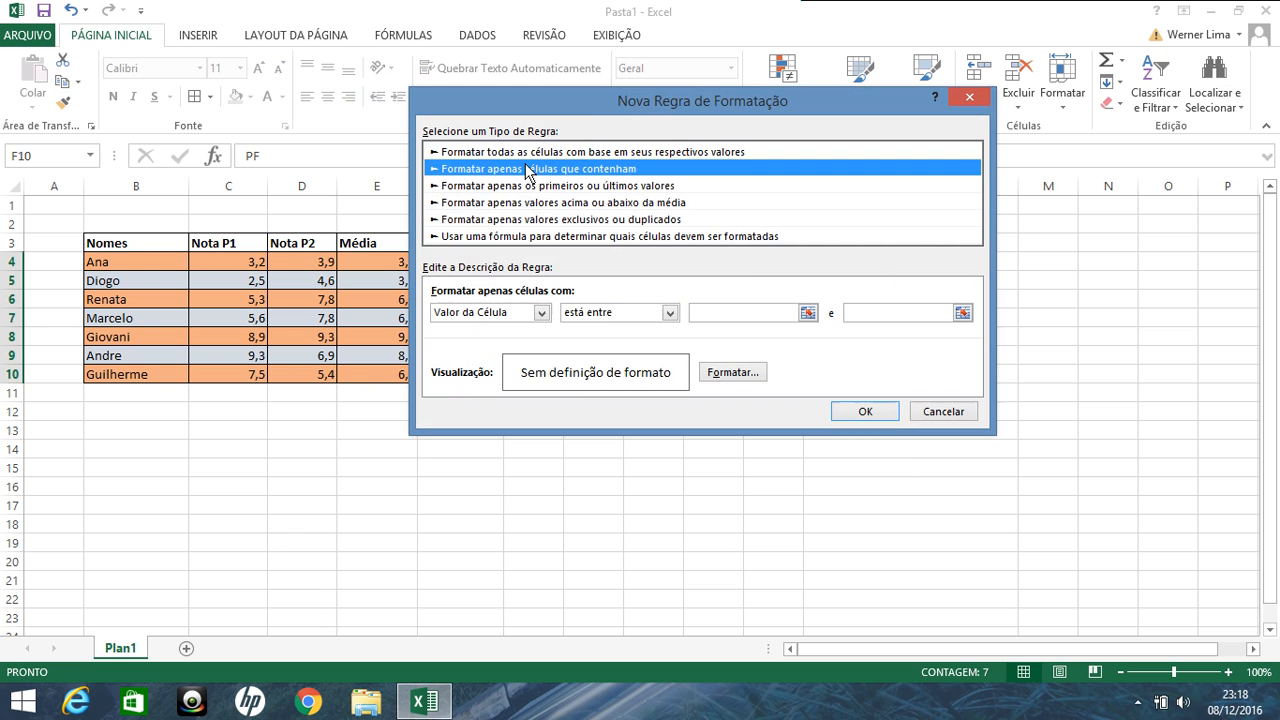
{"action": "left_click", "coordinate": [603, 313]}
{"action": "left_click", "coordinate": [601, 355]}
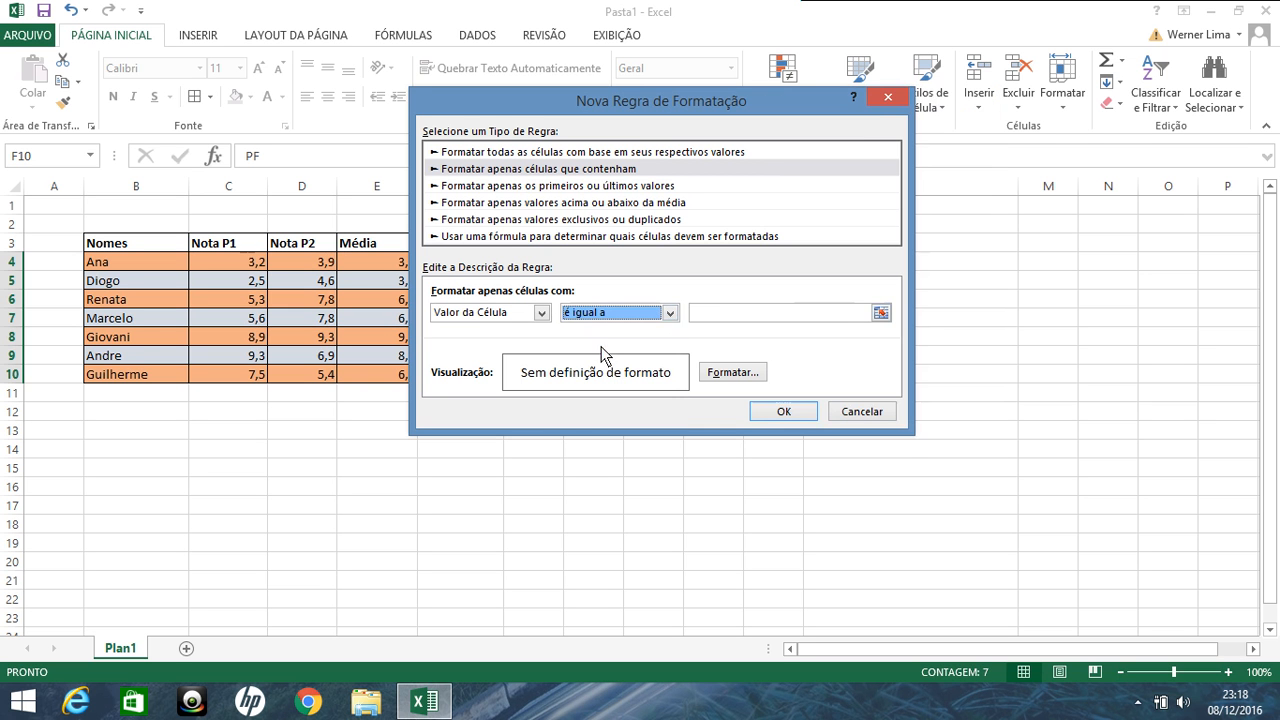
{"action": "left_click", "coordinate": [721, 313]}
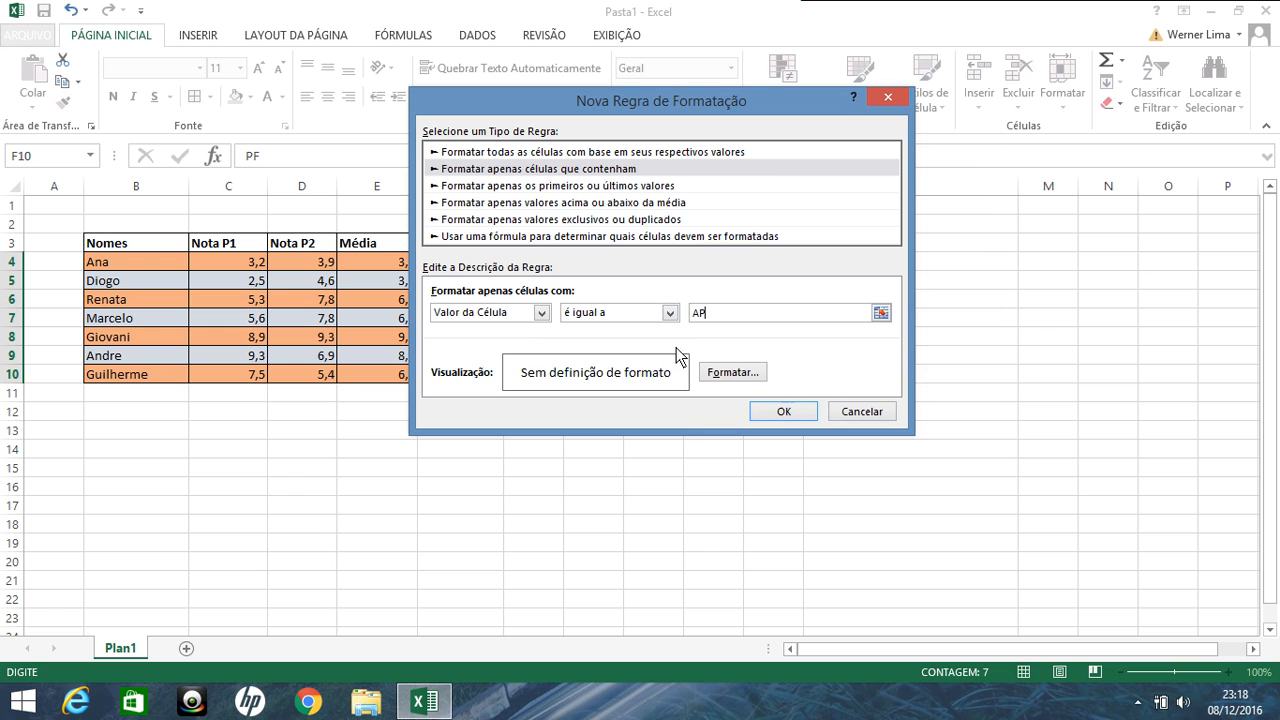
- Give the AP rule a standard green fill and apply it to the status cells
{"action": "left_click", "coordinate": [743, 375]}
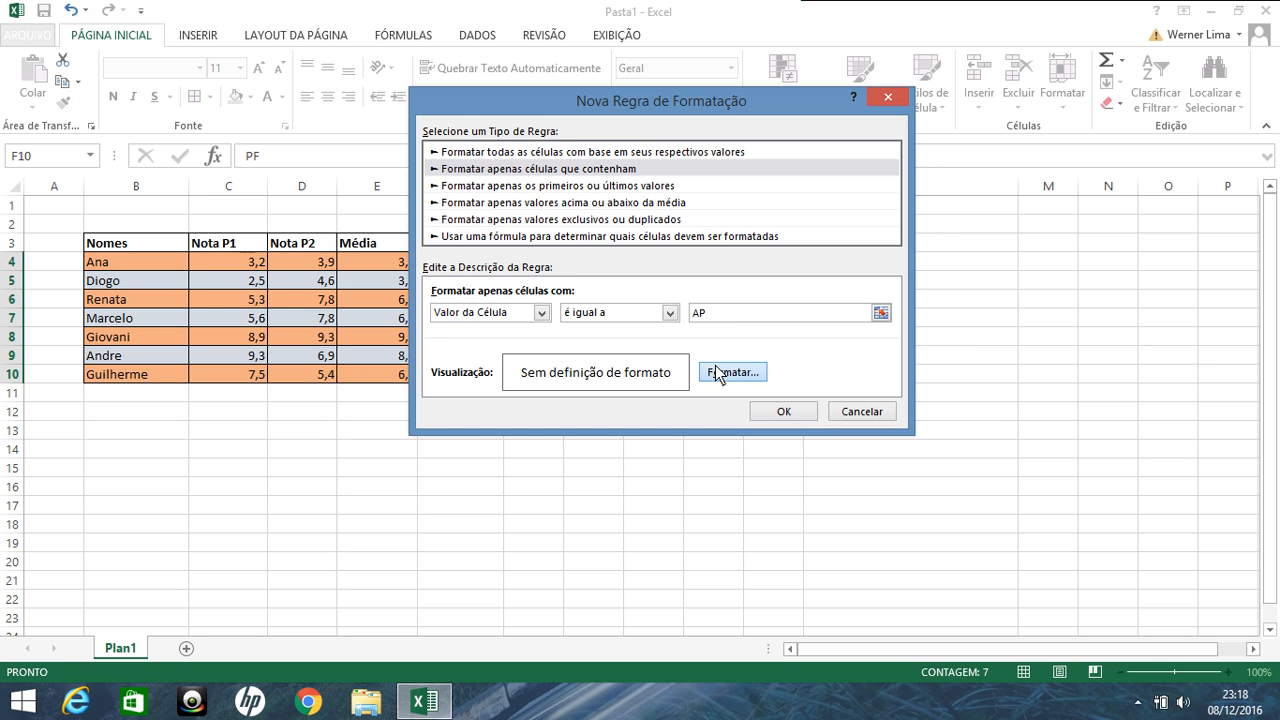
{"action": "left_click", "coordinate": [739, 373]}
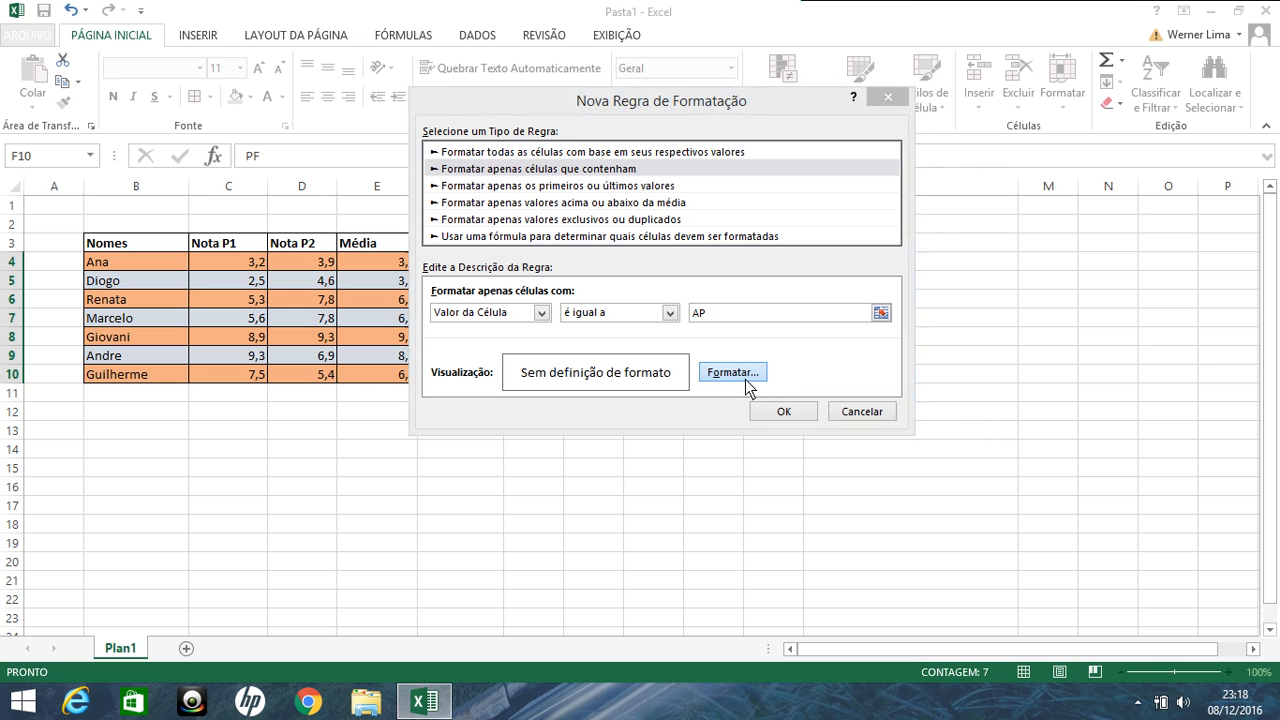
{"action": "left_click", "coordinate": [612, 56]}
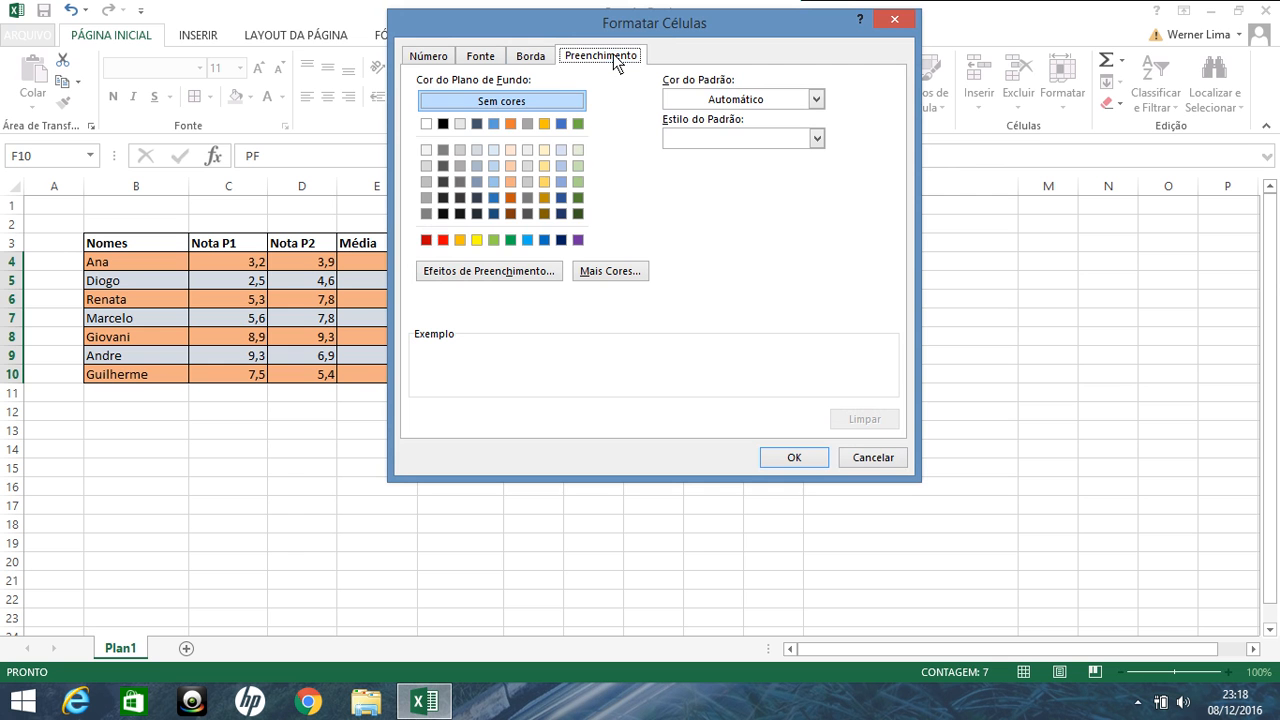
{"action": "left_click", "coordinate": [509, 239]}
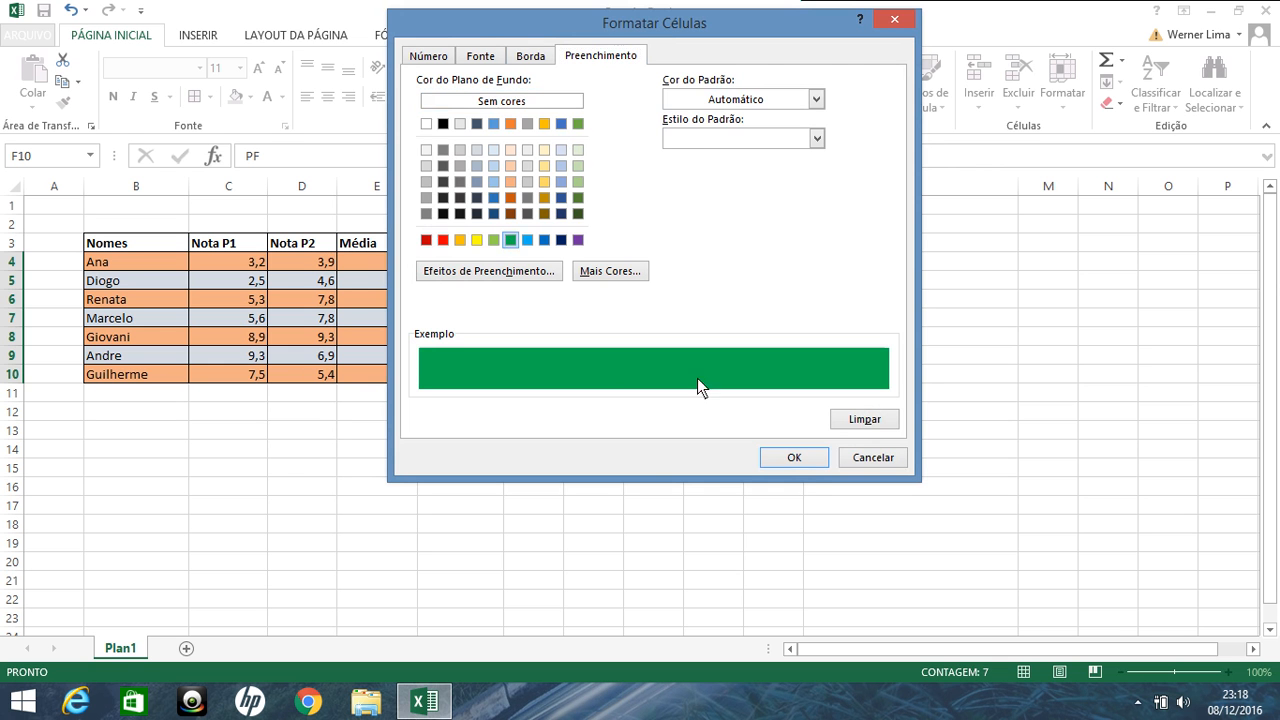
{"action": "left_click", "coordinate": [801, 457]}
{"action": "left_click", "coordinate": [796, 413]}
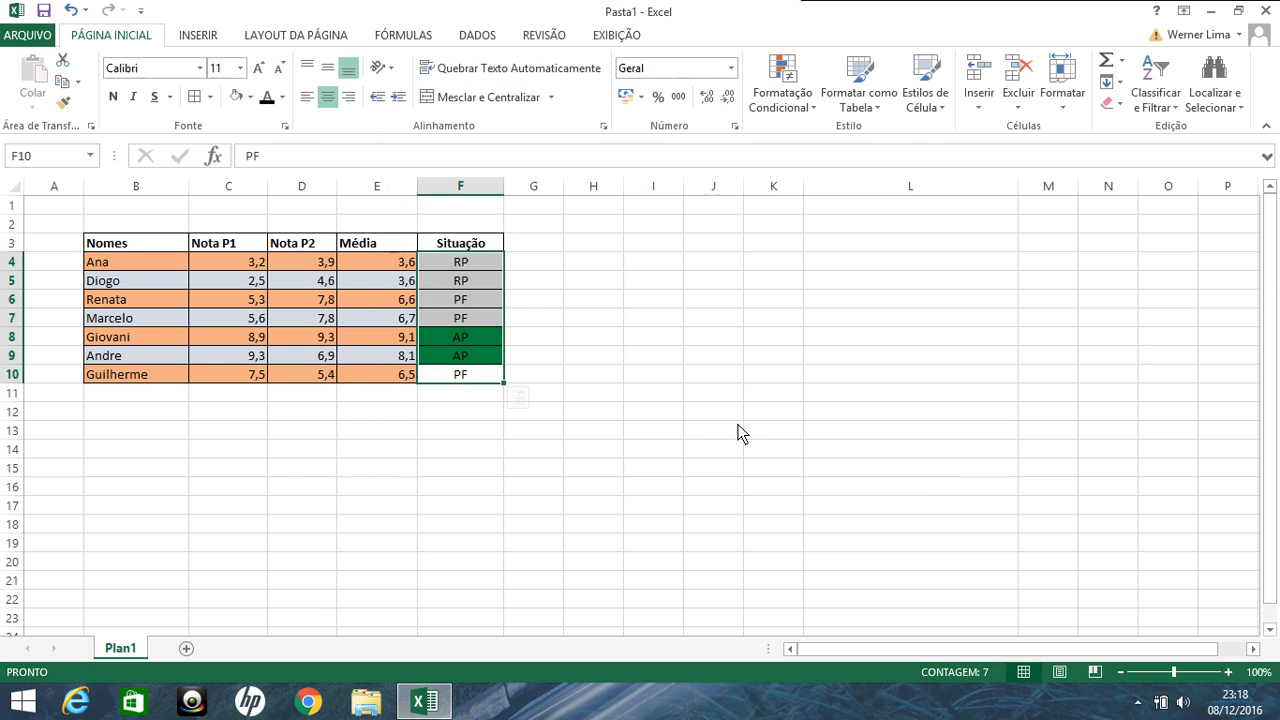
{"action": "left_click", "coordinate": [737, 432]}
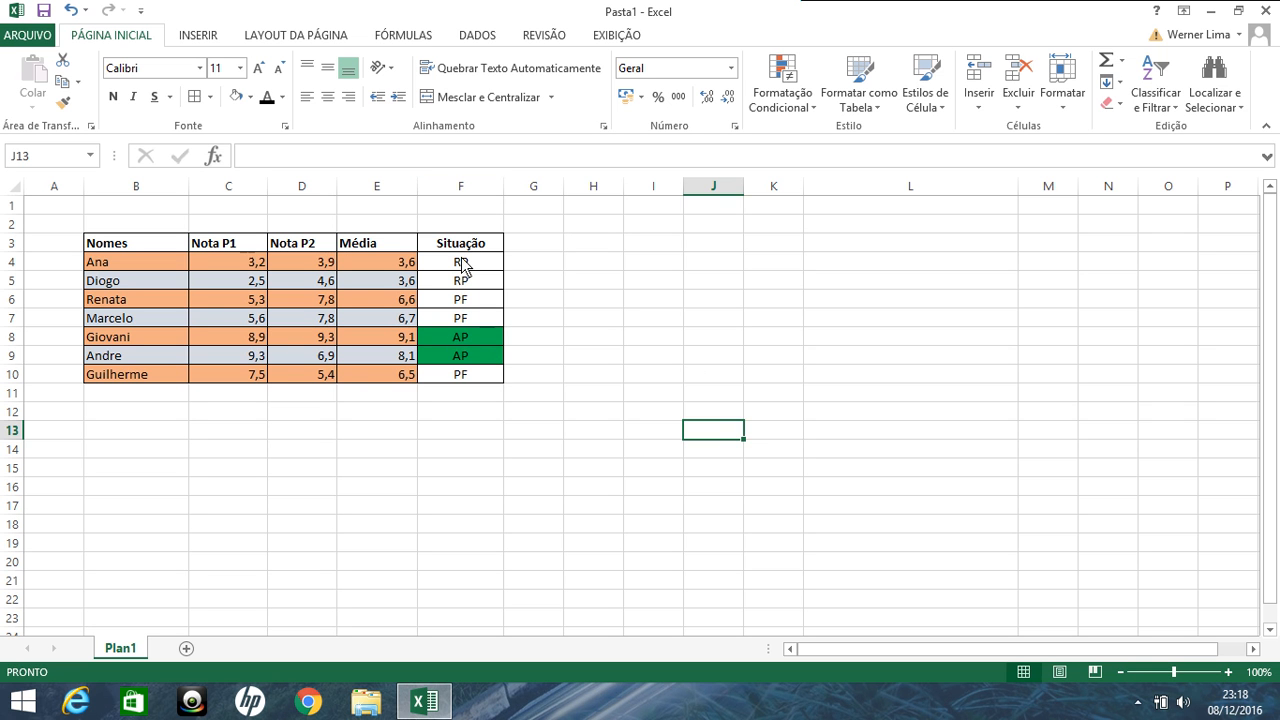
- Start a new conditional formatting rule for F4 to F10 that formats only cells whose value is equal to RP
{"action": "left_click", "coordinate": [462, 352]}
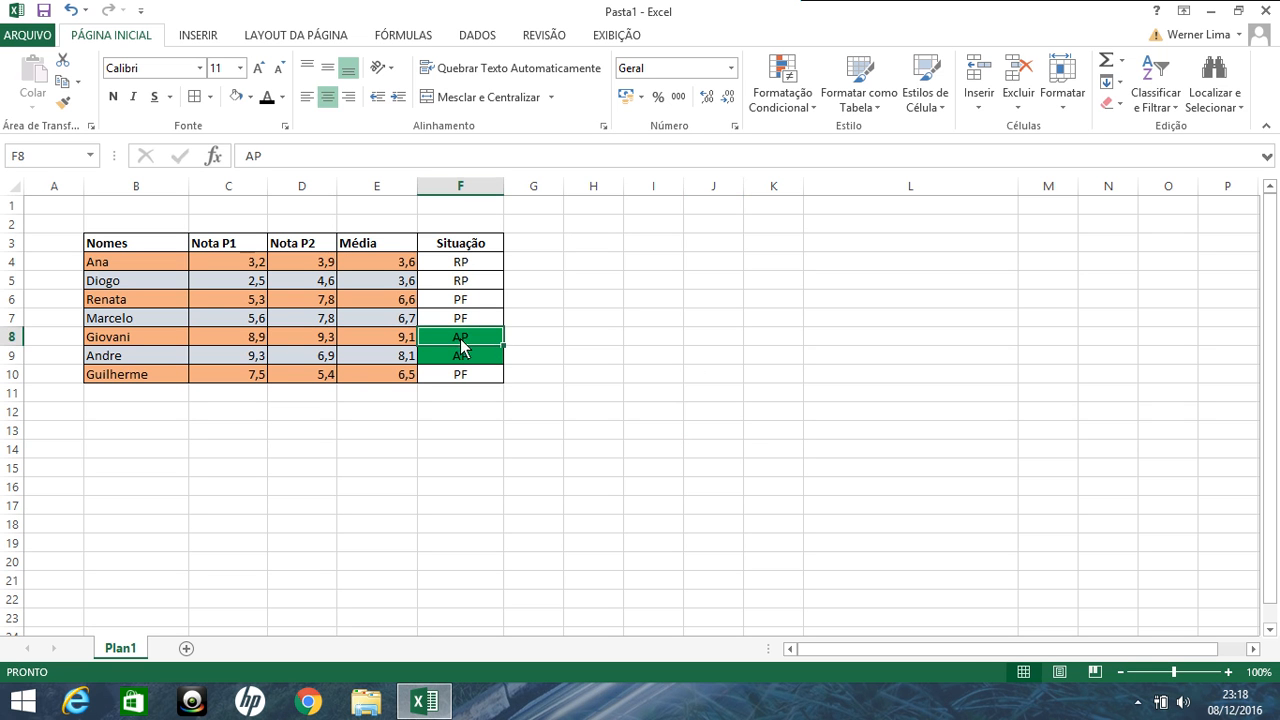
{"action": "left_click_drag", "start_coordinate": [484, 263], "coordinate": [482, 378]}
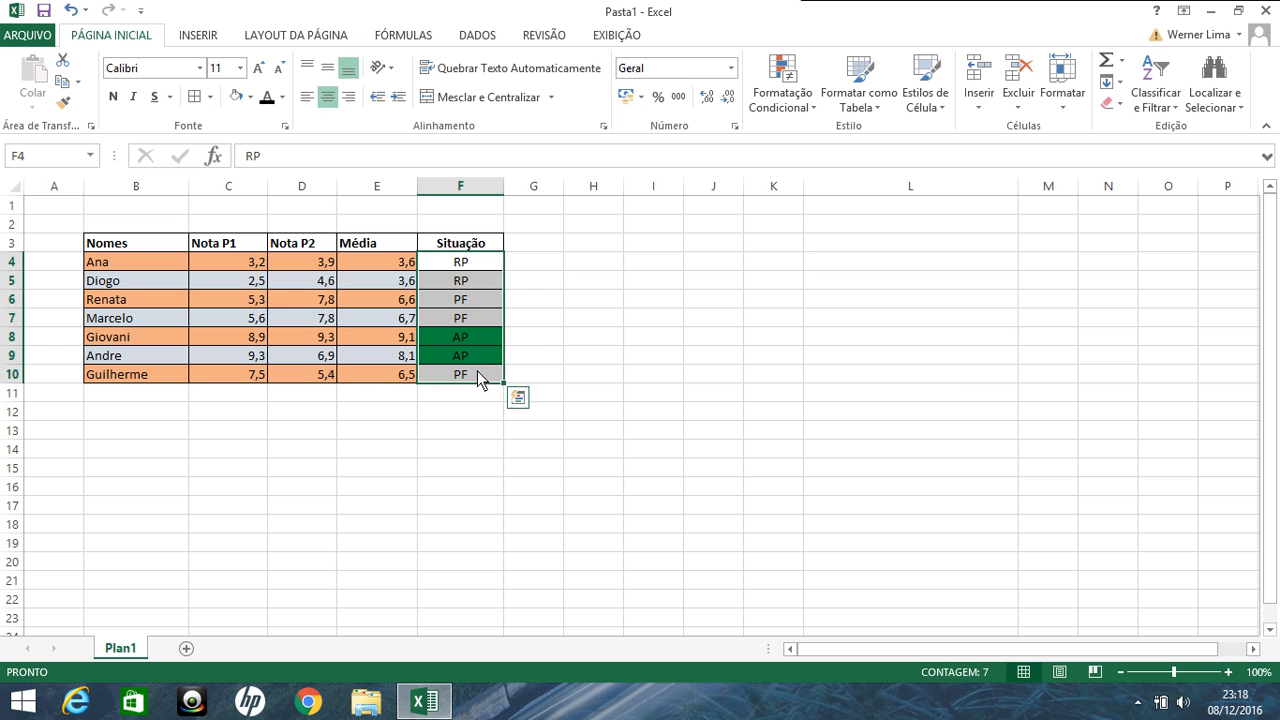
{"action": "left_click", "coordinate": [771, 105]}
{"action": "left_click", "coordinate": [806, 336]}
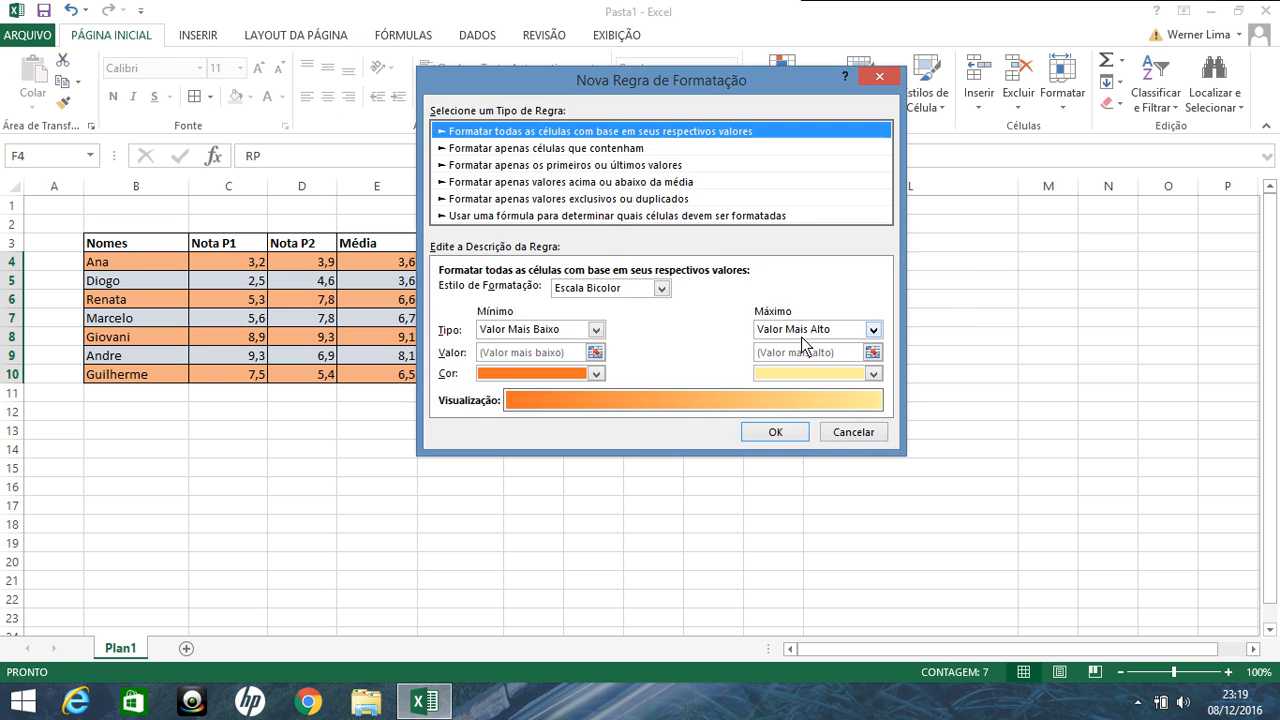
{"action": "left_click", "coordinate": [517, 150]}
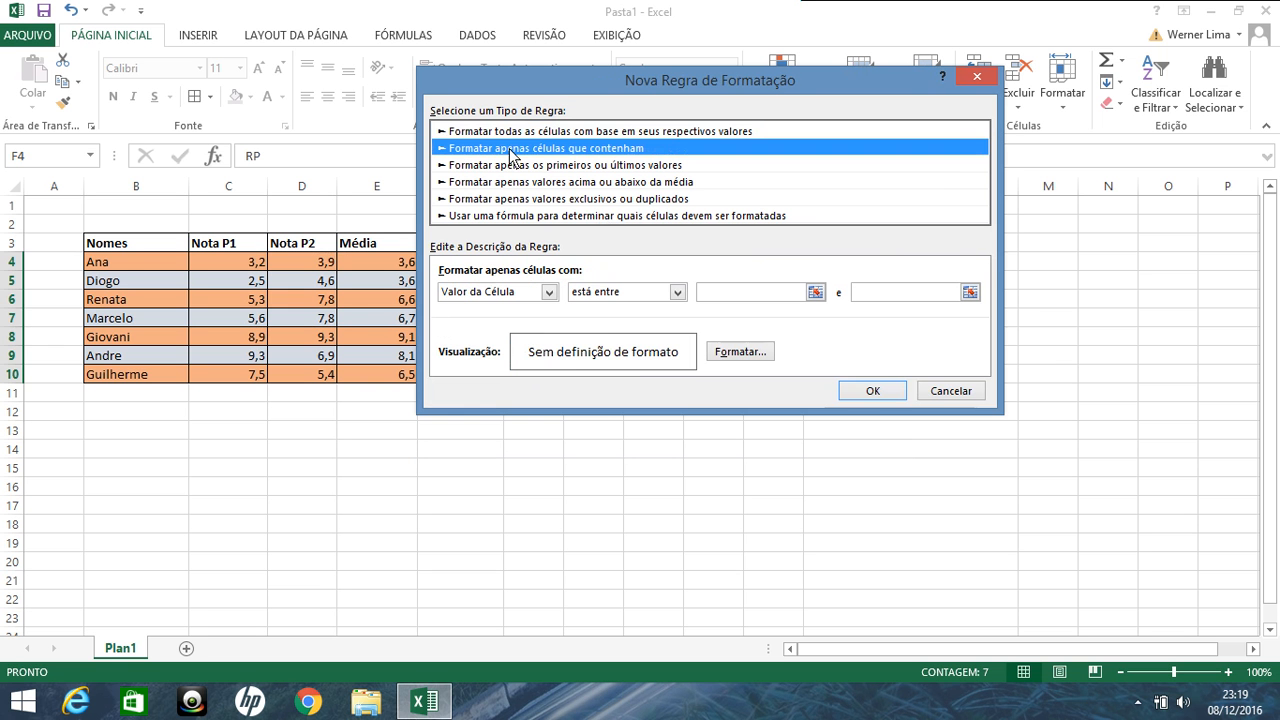
{"action": "left_click", "coordinate": [610, 295]}
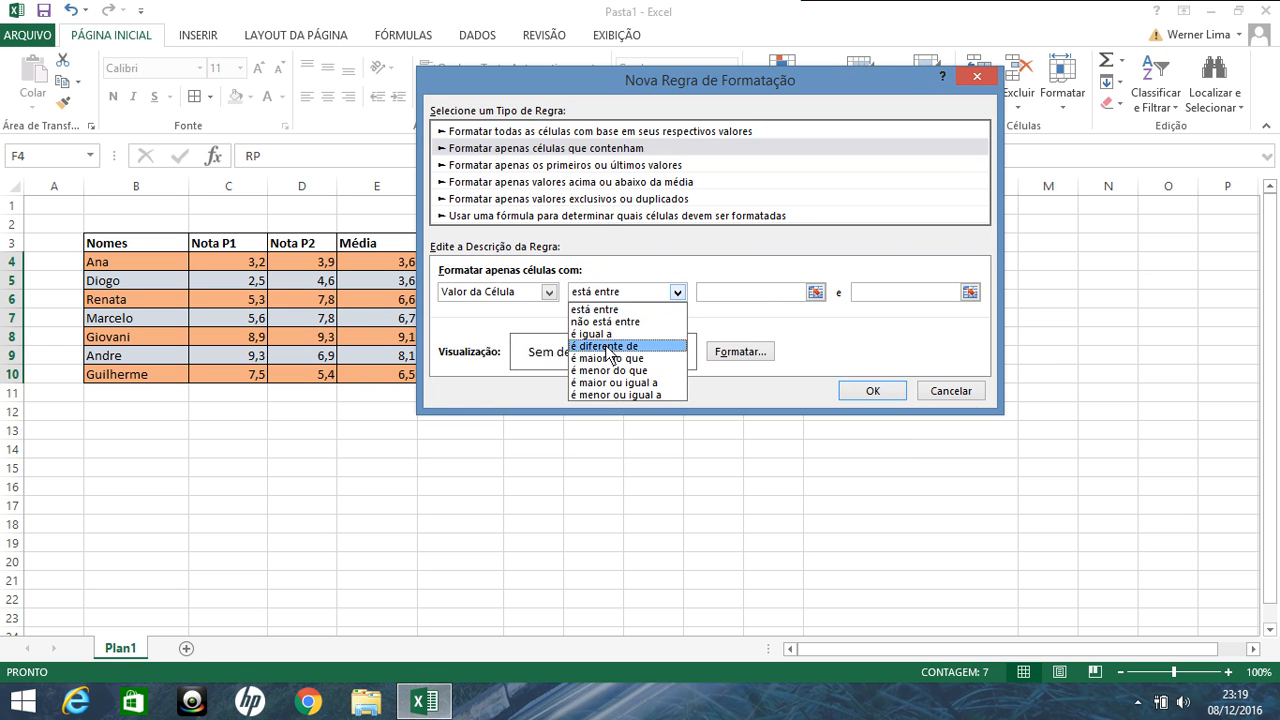
{"action": "left_click", "coordinate": [610, 334]}
{"action": "type", "text": "RP"}
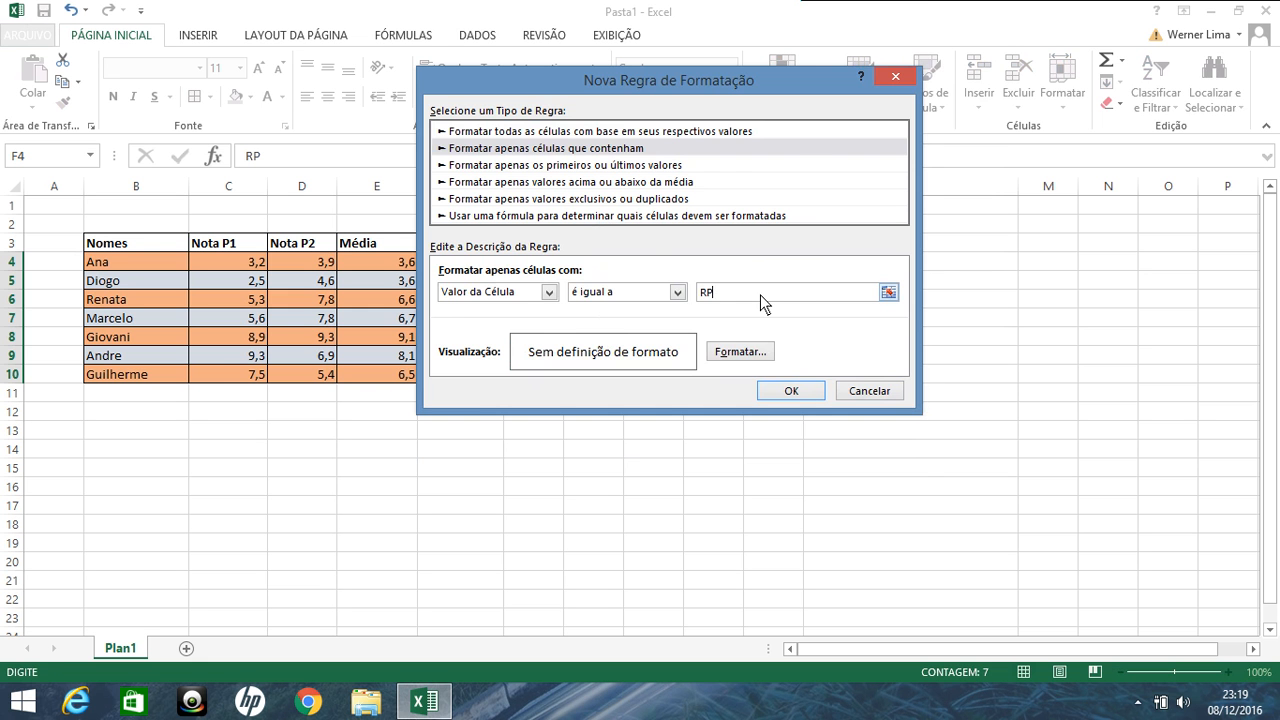
- Give the RP rule a standard red fill and apply it to the status cells
{"action": "left_click", "coordinate": [755, 352]}
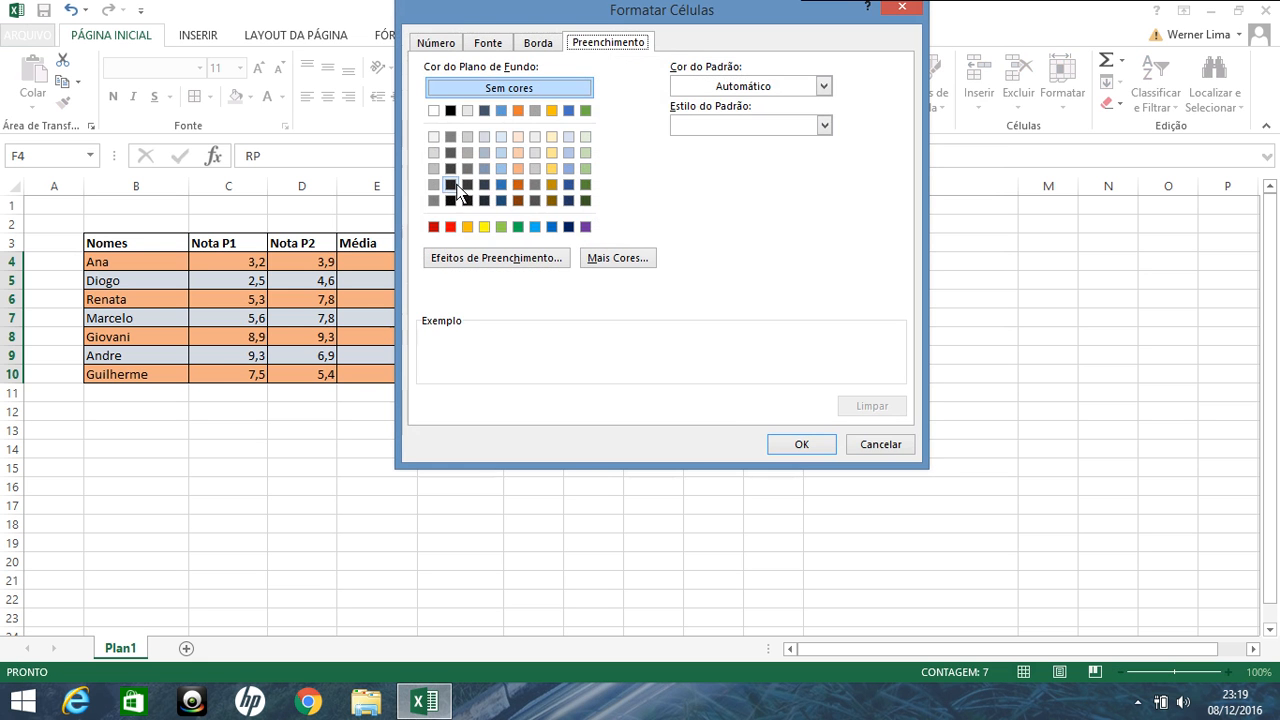
{"action": "left_click", "coordinate": [450, 226]}
{"action": "left_click", "coordinate": [796, 442]}
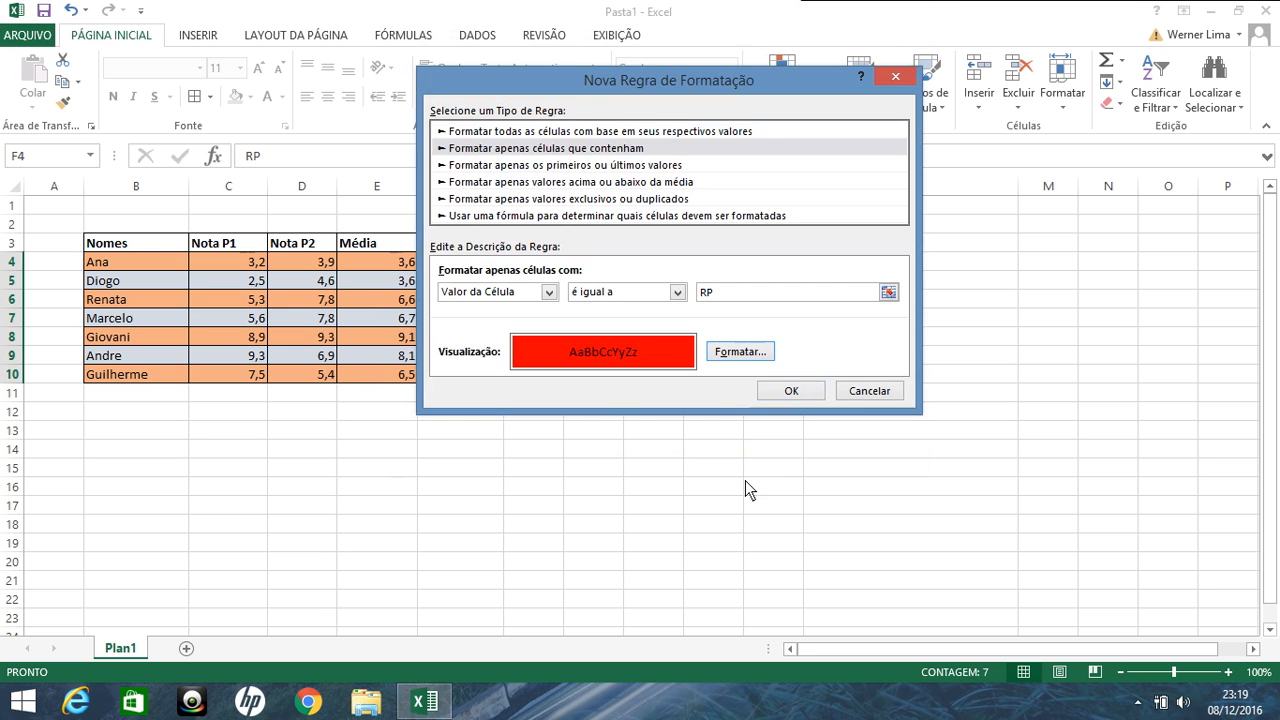
{"action": "left_click", "coordinate": [803, 392]}
{"action": "left_click", "coordinate": [774, 452]}
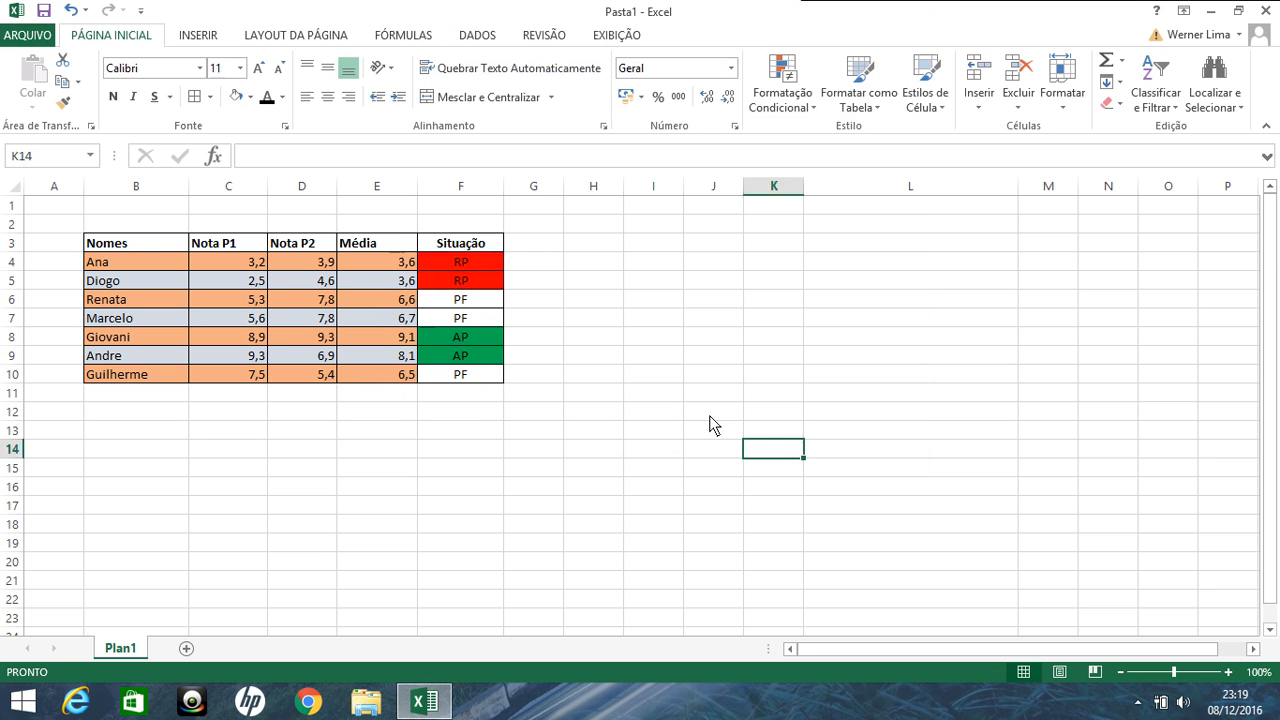
{"action": "left_click", "coordinate": [474, 268]}
{"action": "left_click", "coordinate": [475, 283]}
{"action": "left_click", "coordinate": [573, 285]}
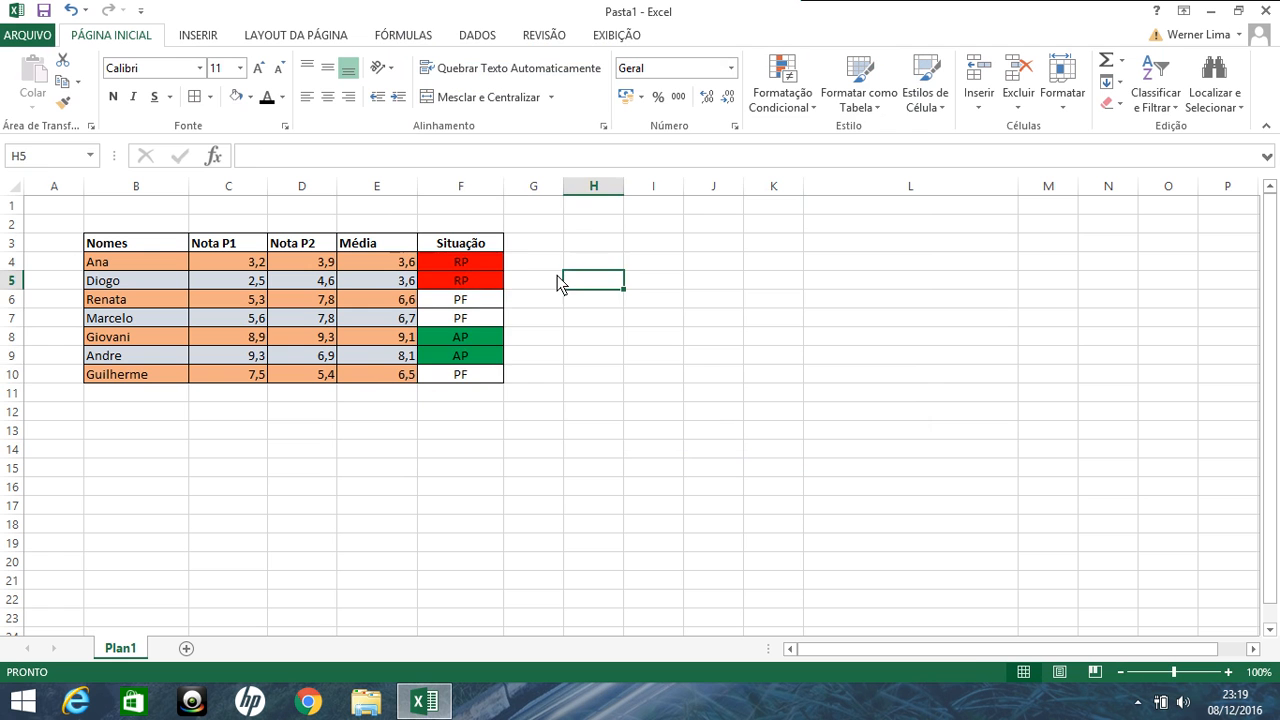
- Start a new conditional formatting rule for F4 to F10 that formats only cells whose value is equal to PF
{"action": "left_click_drag", "start_coordinate": [475, 260], "coordinate": [470, 378]}
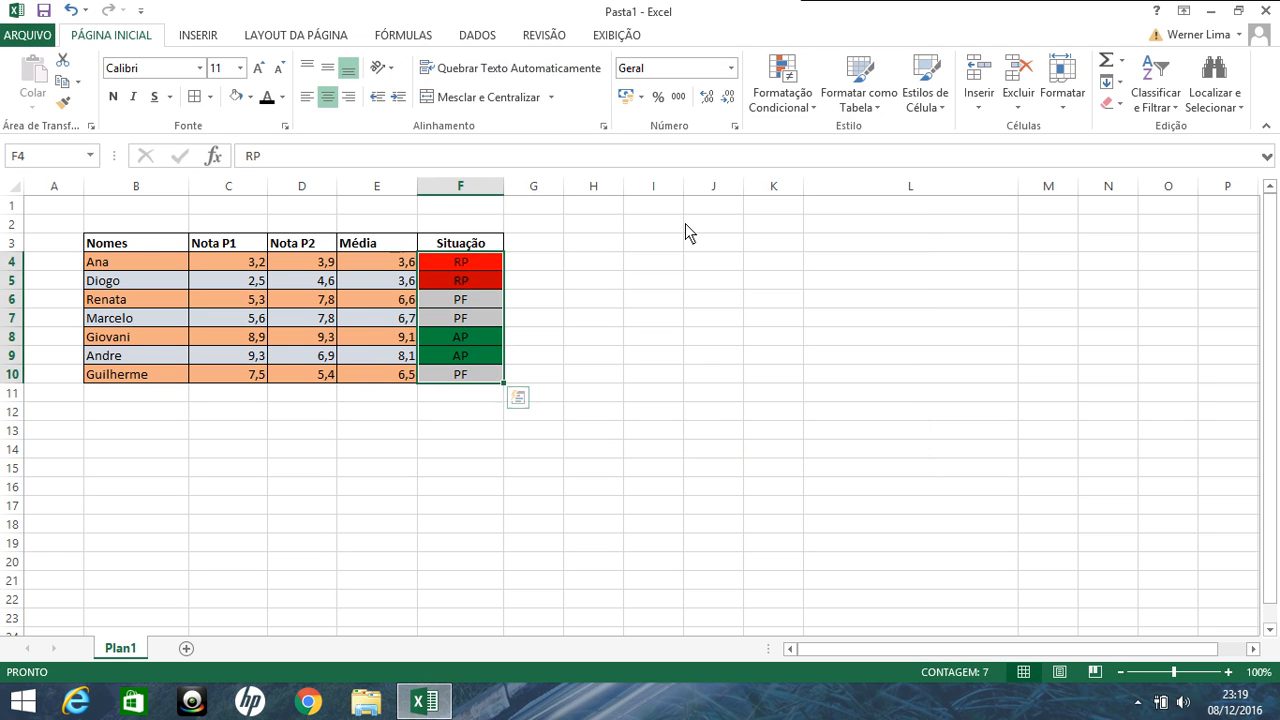
{"action": "left_click", "coordinate": [800, 107]}
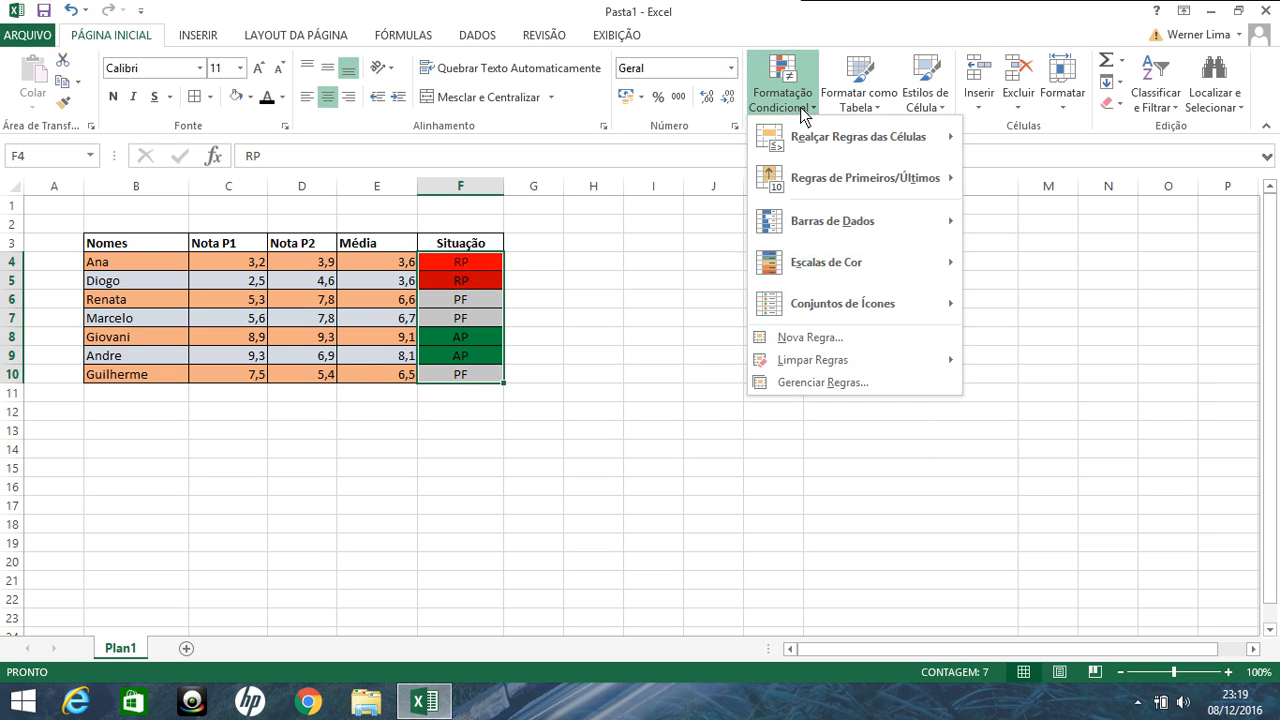
{"action": "left_click", "coordinate": [800, 339]}
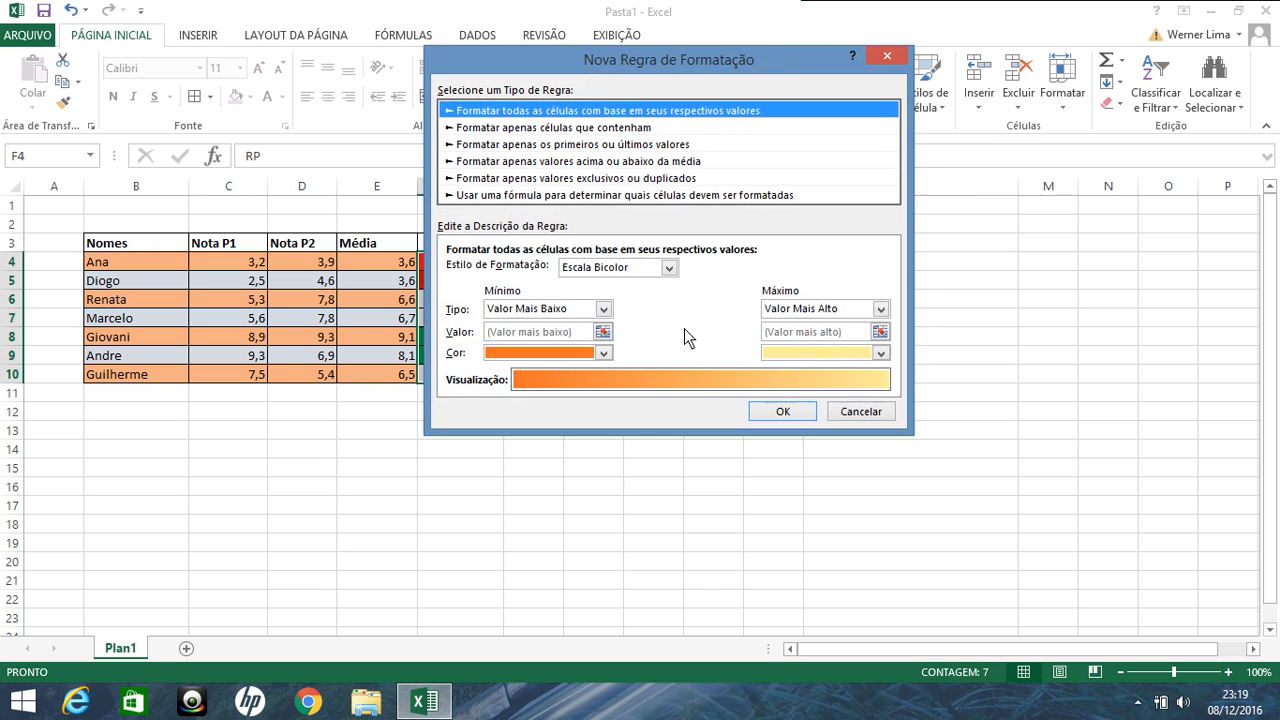
{"action": "left_click", "coordinate": [593, 127]}
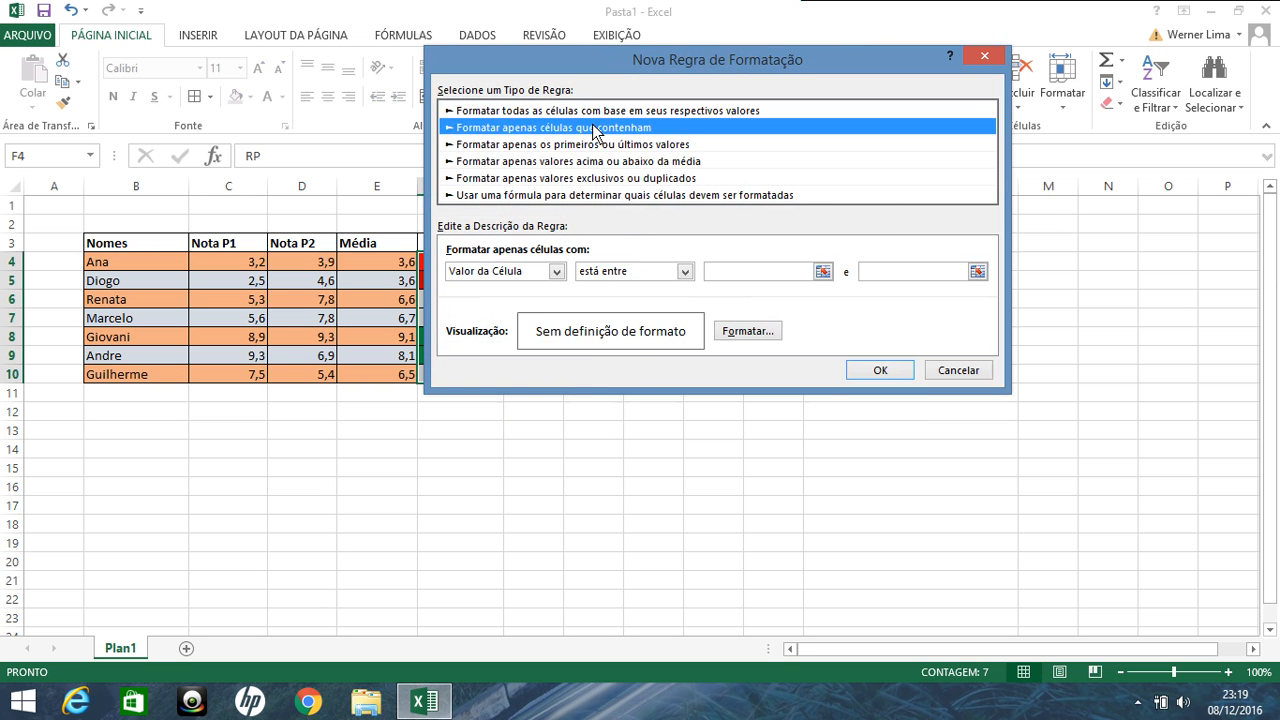
{"action": "left_click", "coordinate": [635, 271]}
{"action": "left_click", "coordinate": [616, 318]}
{"action": "left_click", "coordinate": [736, 274]}
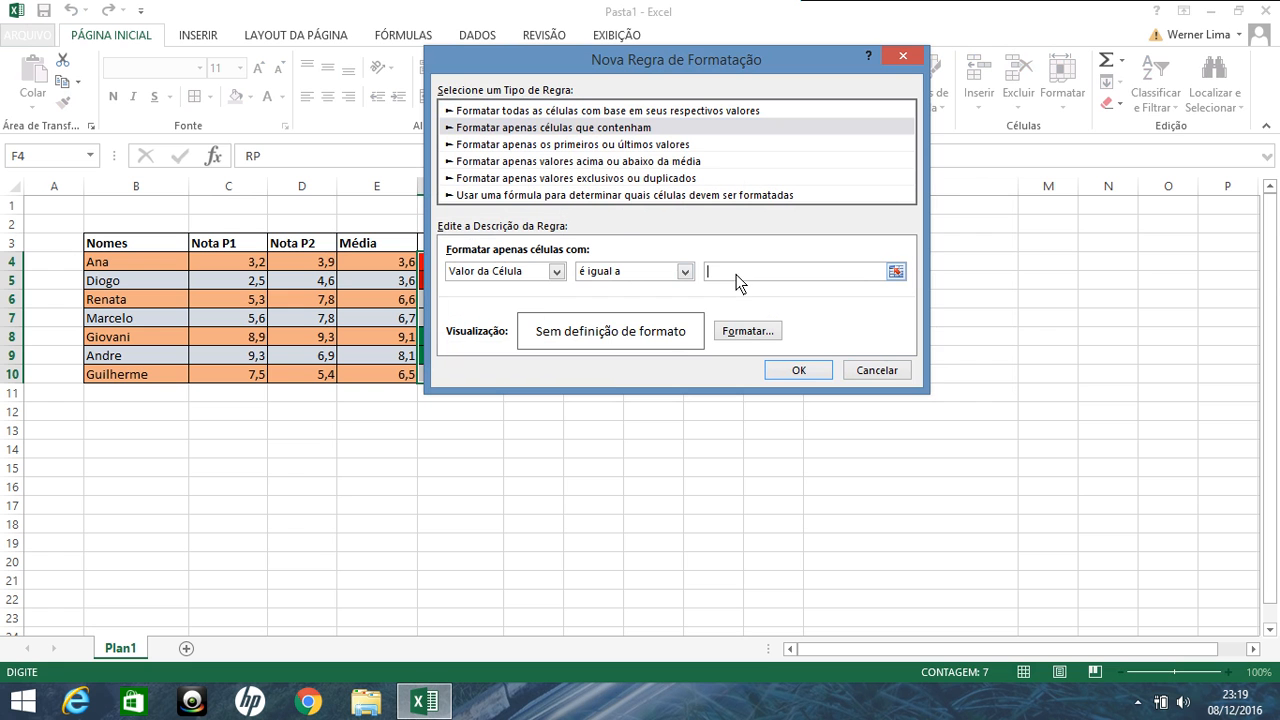
{"action": "type", "text": "pf"}
{"action": "key", "text": "BackSpace"}
{"action": "key", "text": "BackSpace"}
{"action": "type", "text": "PF"}
- Give the PF rule a standard yellow fill and apply it to the status cells
{"action": "left_click", "coordinate": [752, 330]}
{"action": "left_click", "coordinate": [492, 226]}
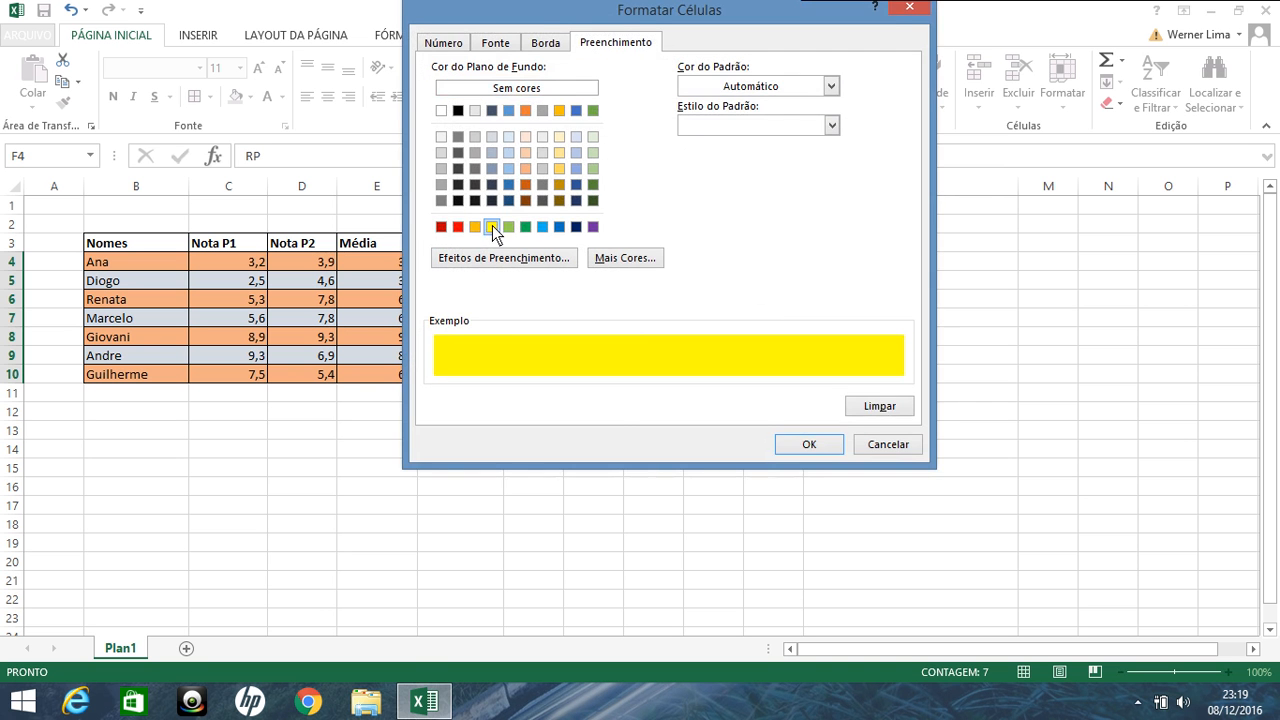
{"action": "left_click", "coordinate": [818, 446]}
{"action": "left_click", "coordinate": [799, 370]}
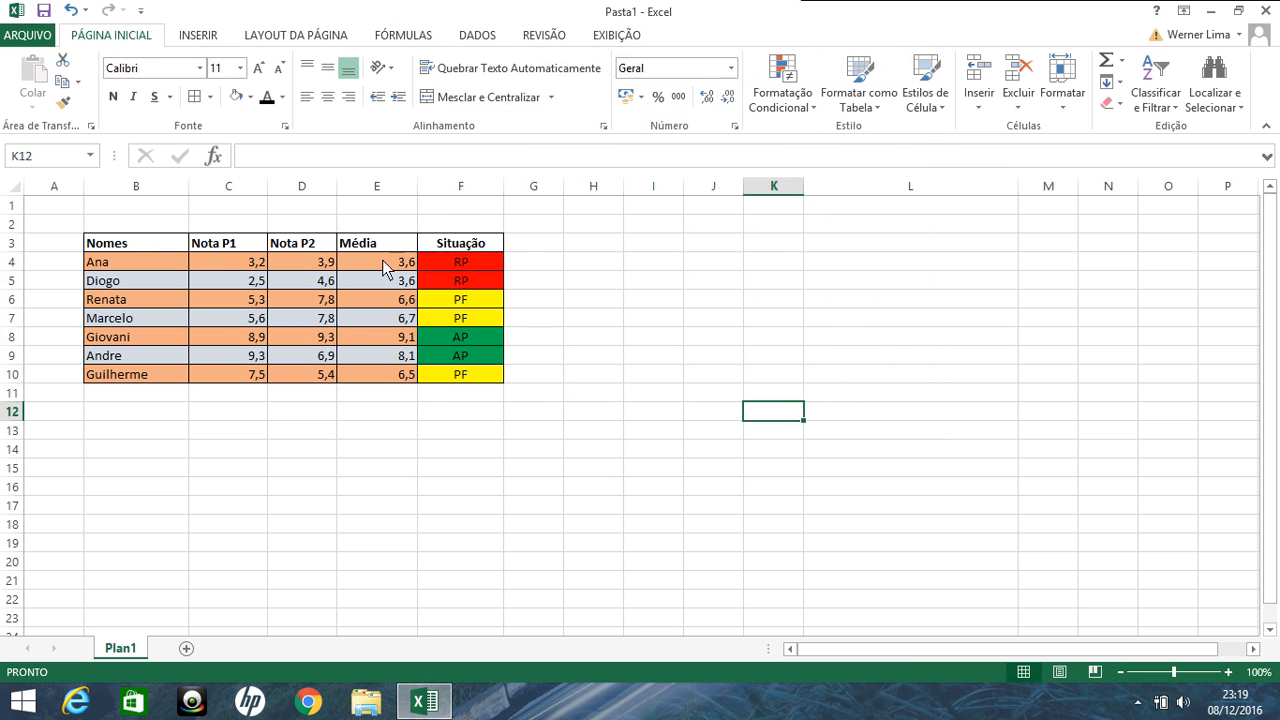
{"action": "left_click", "coordinate": [159, 268]}
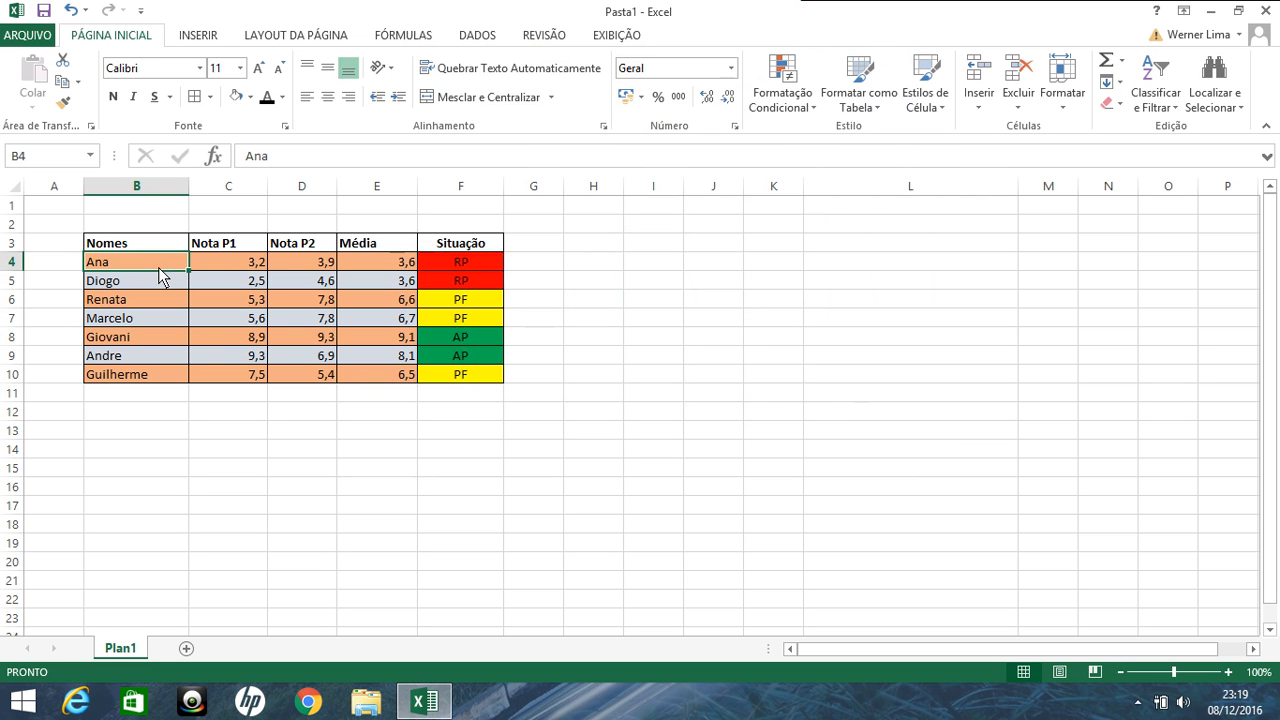
{"action": "left_click", "coordinate": [492, 270]}
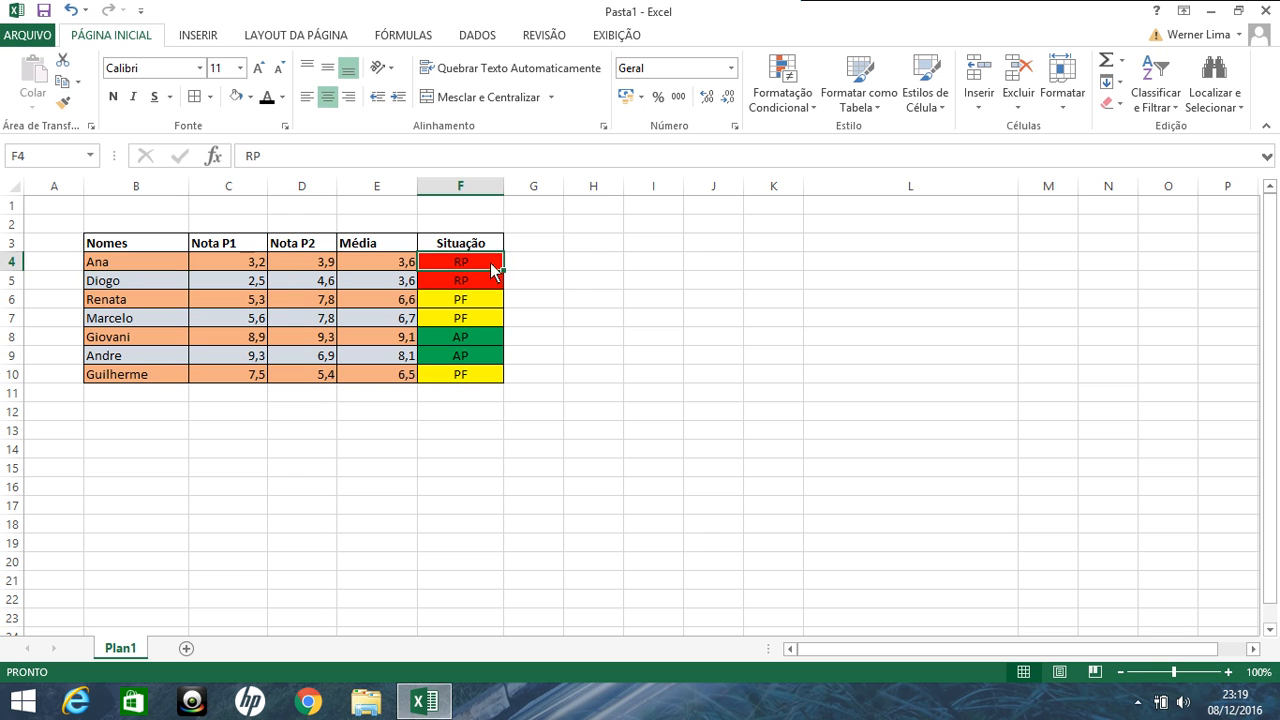
{"action": "left_click", "coordinate": [487, 281]}
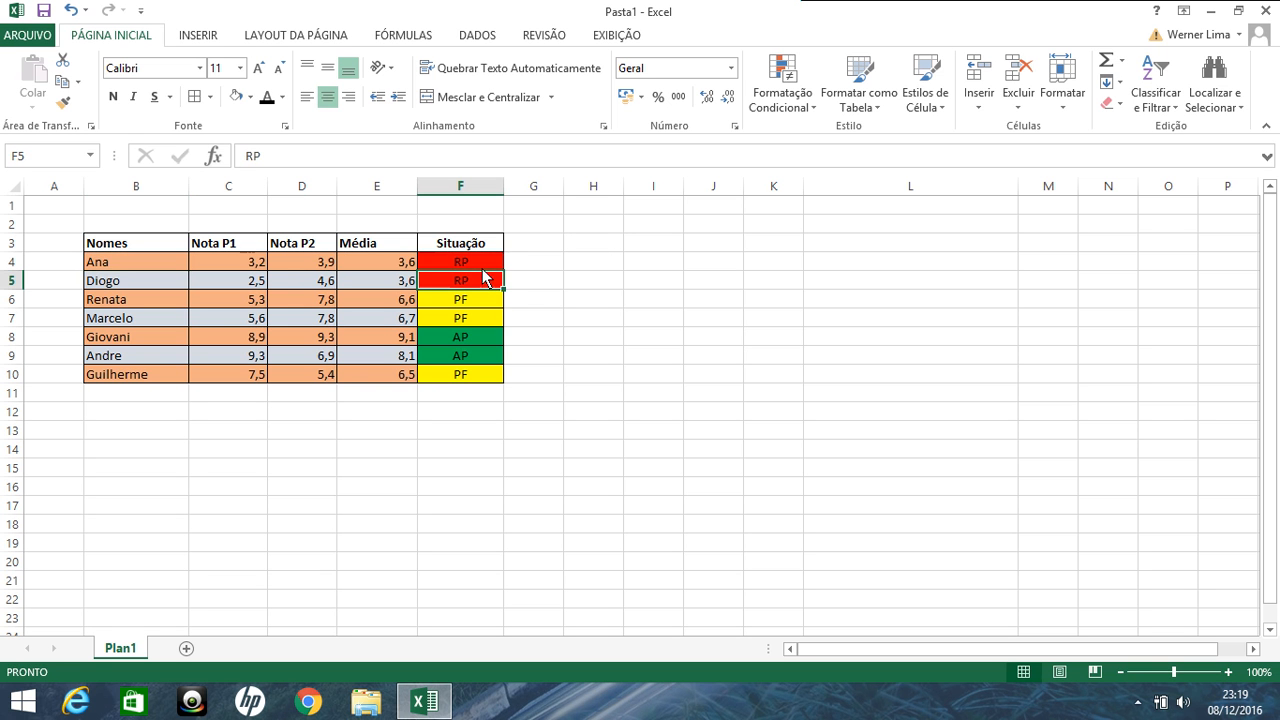
{"action": "left_click", "coordinate": [481, 309]}
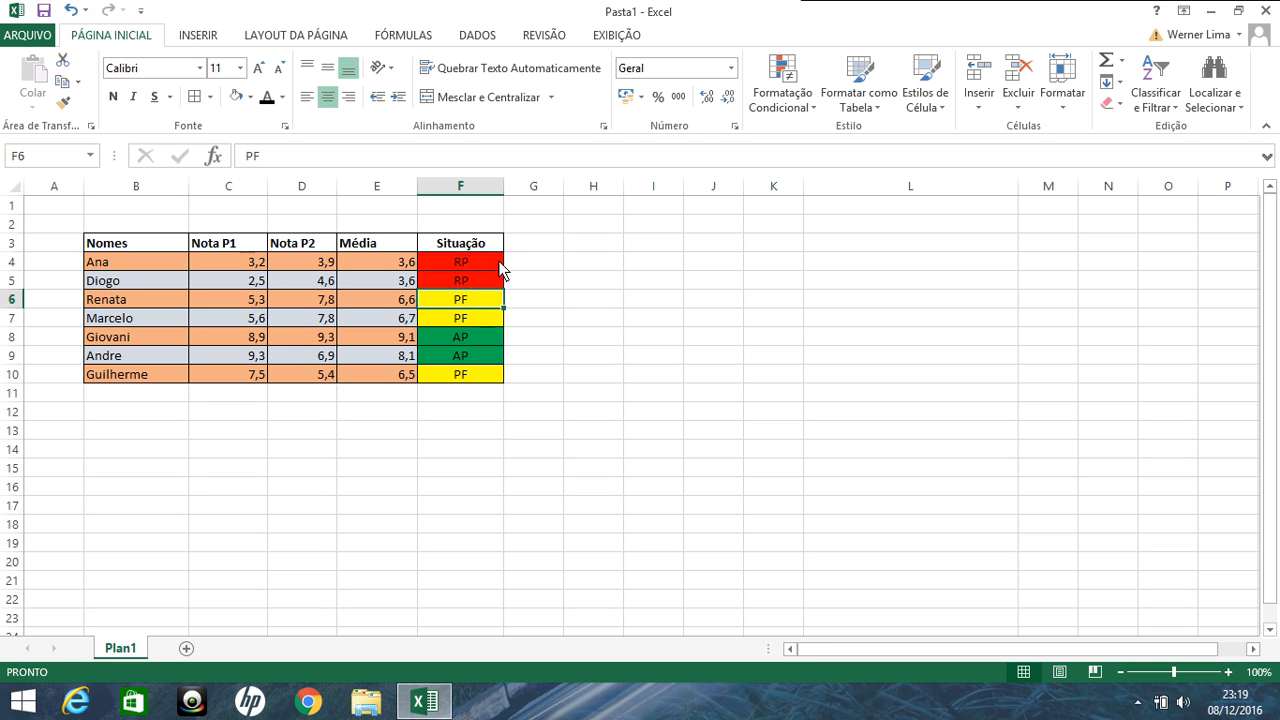
{"action": "left_click", "coordinate": [573, 287]}
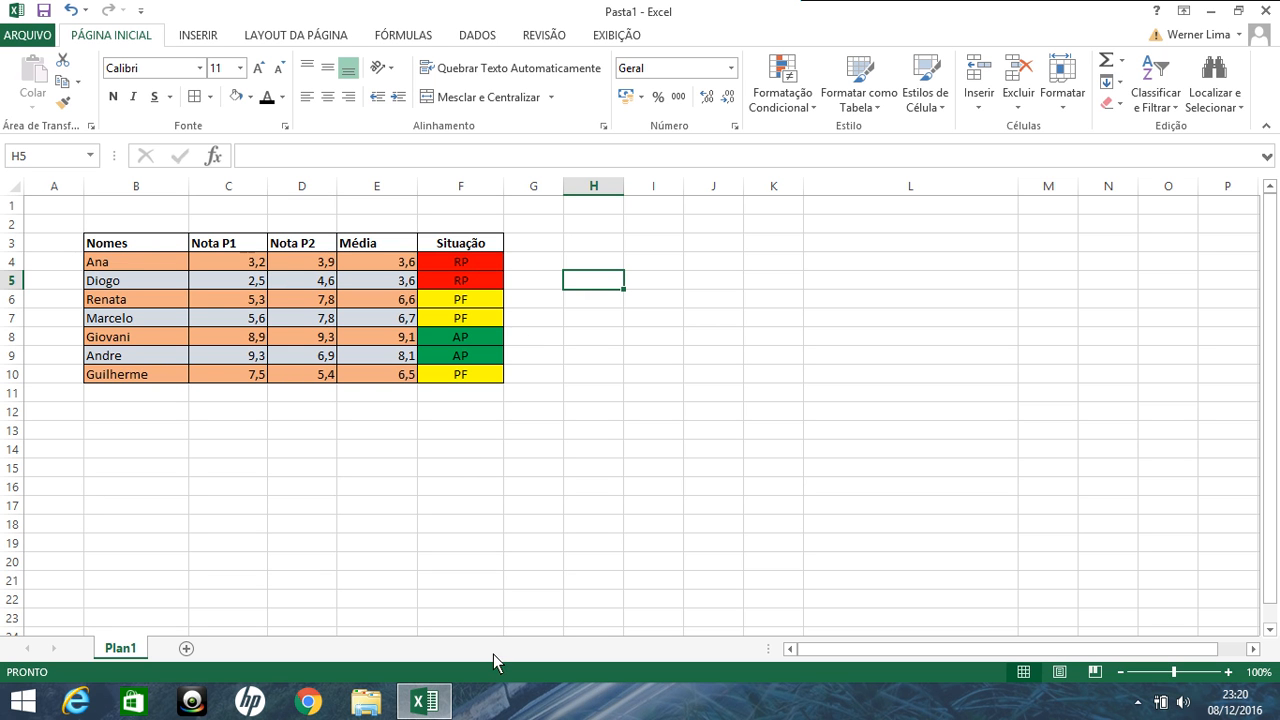
{"action": "left_click", "coordinate": [425, 700]}
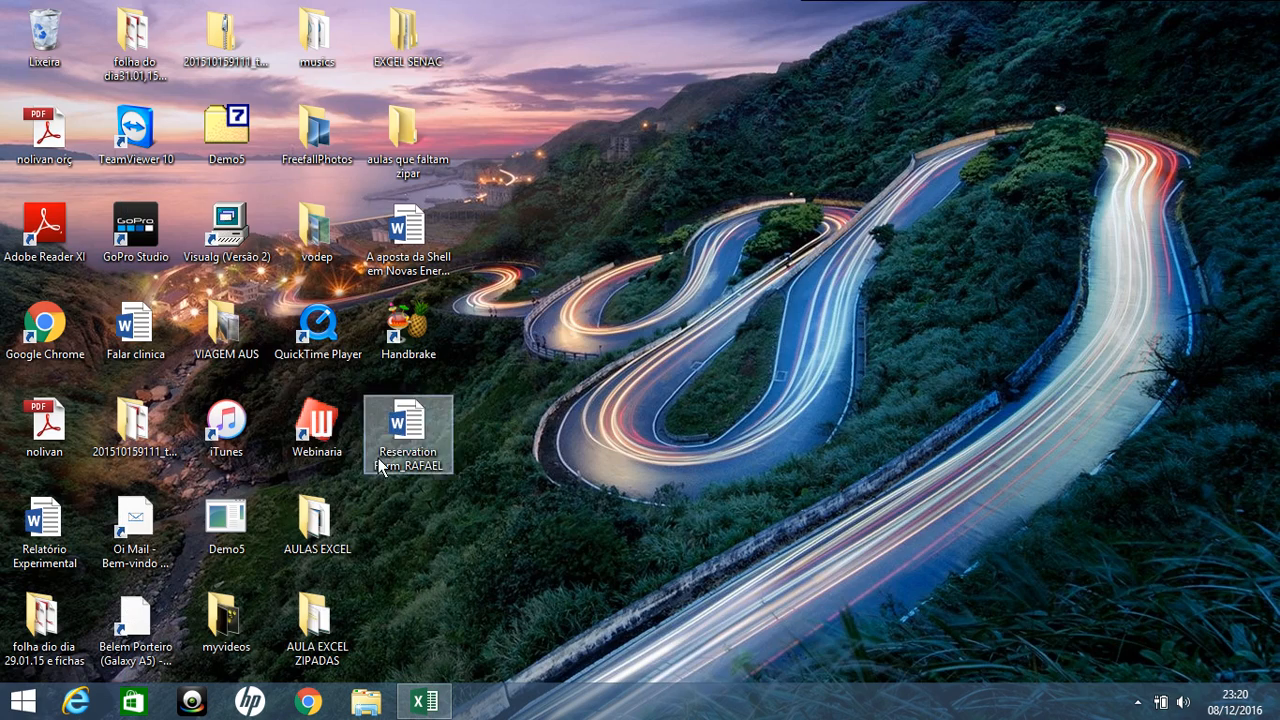
{"action": "left_click", "coordinate": [425, 700]}
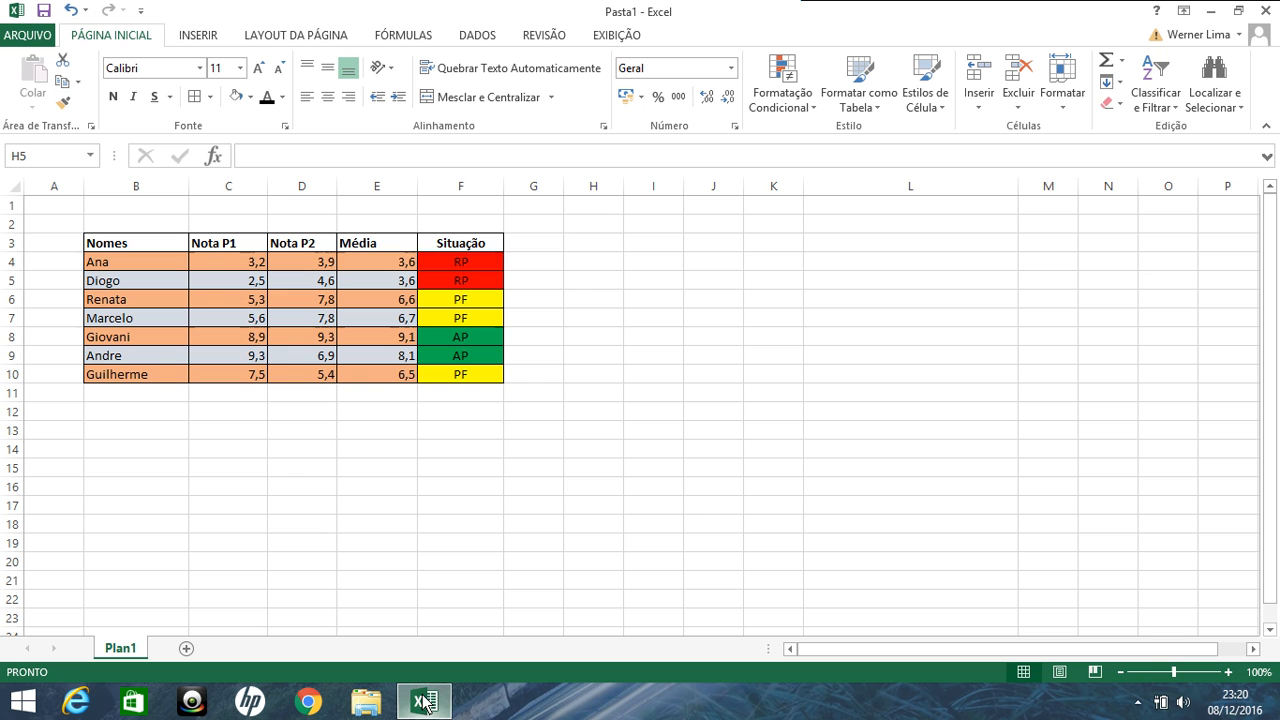